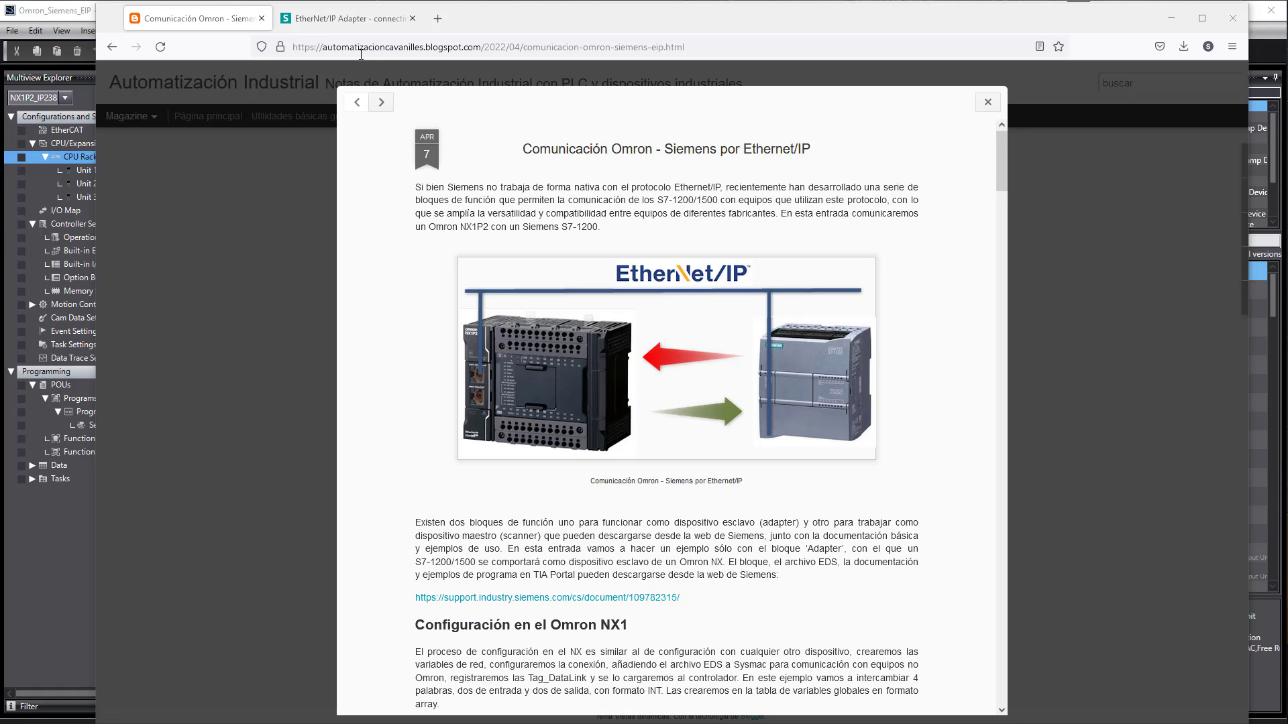
- Review the Siemens support page for the EtherNet/IP Adapter application example and its list of downloads
click(344, 26)
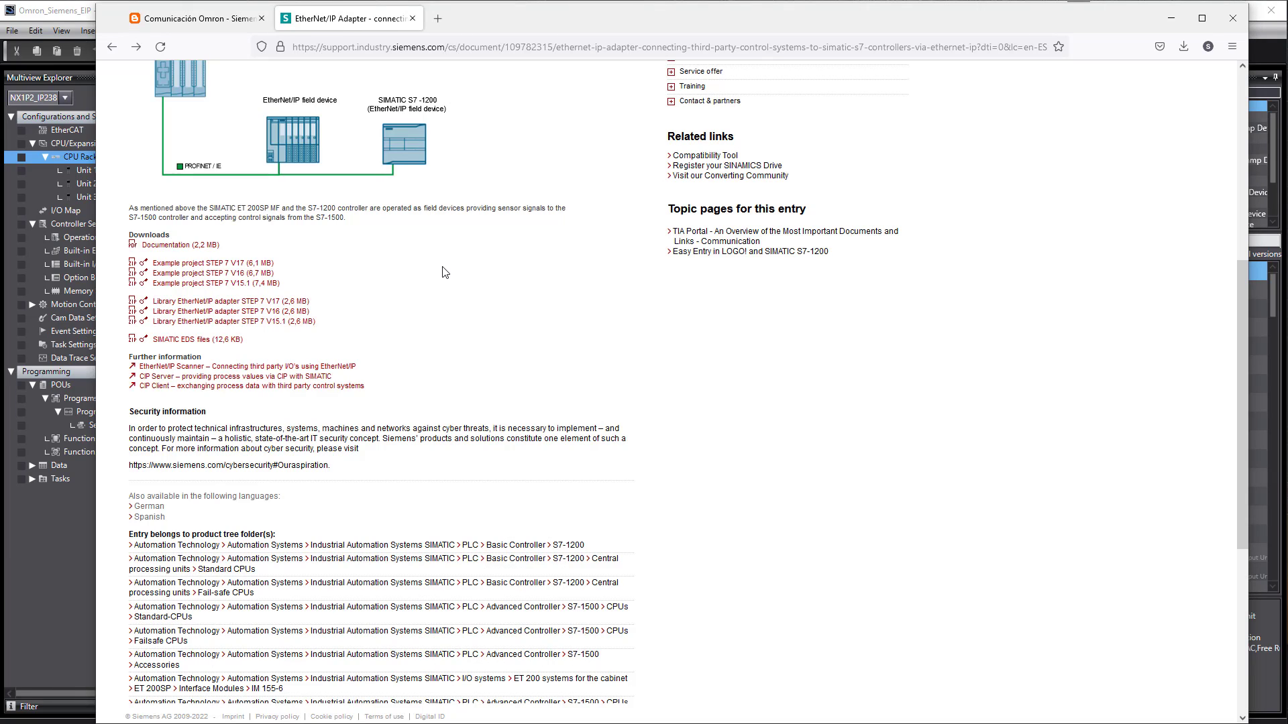
scroll(442, 271, up, 6)
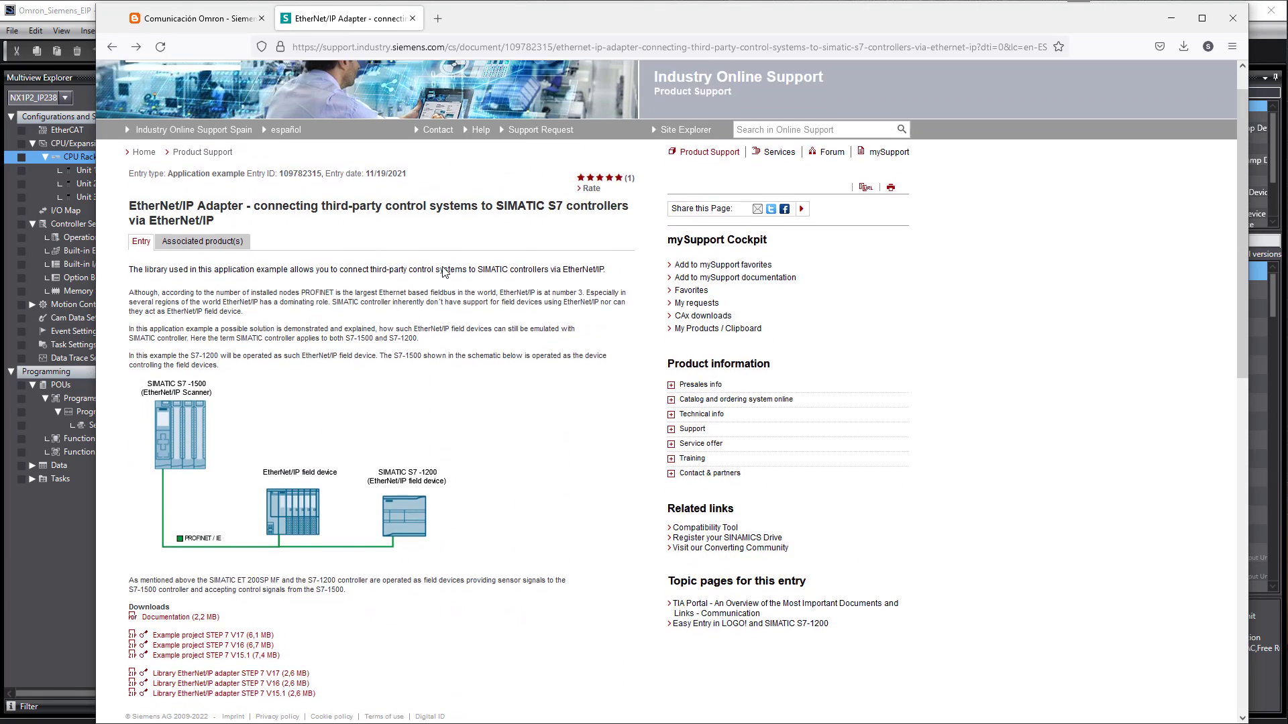
scroll(442, 272, down, 3)
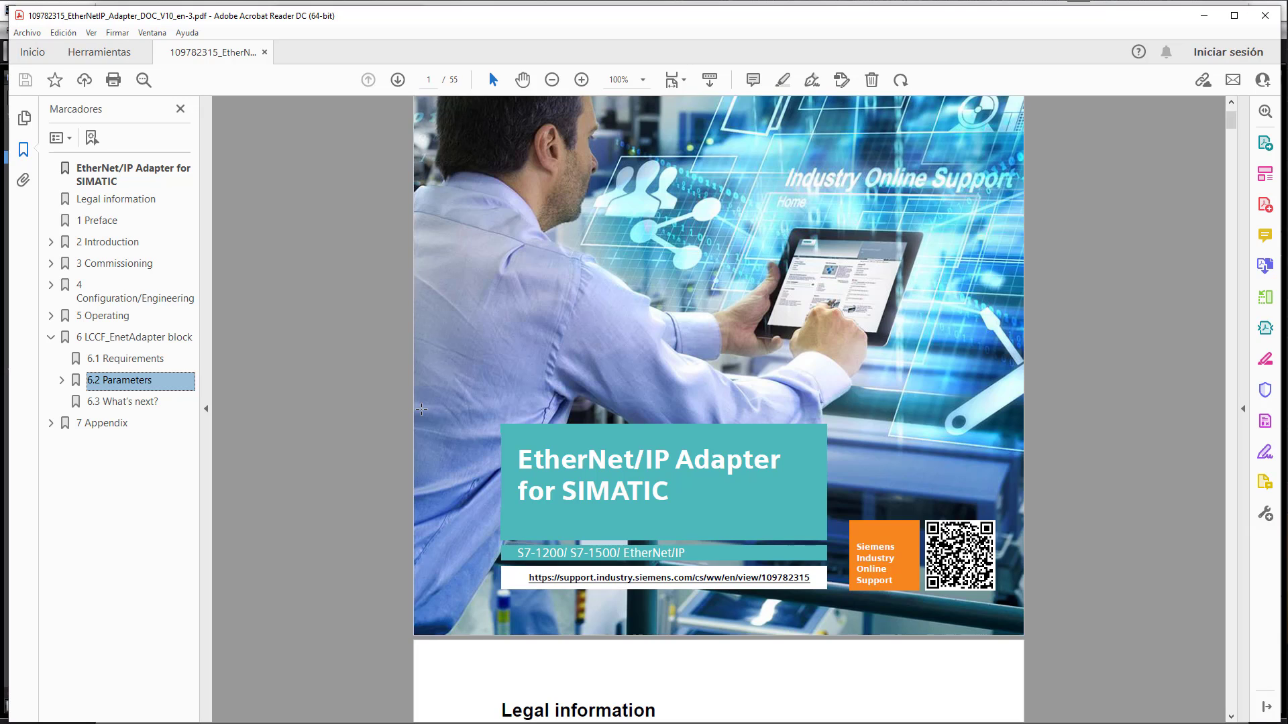
- Read the LCCF_EnetAdapter block chapter of the PDF manual, covering the requirements, execution times and memory consumption tables
click(150, 339)
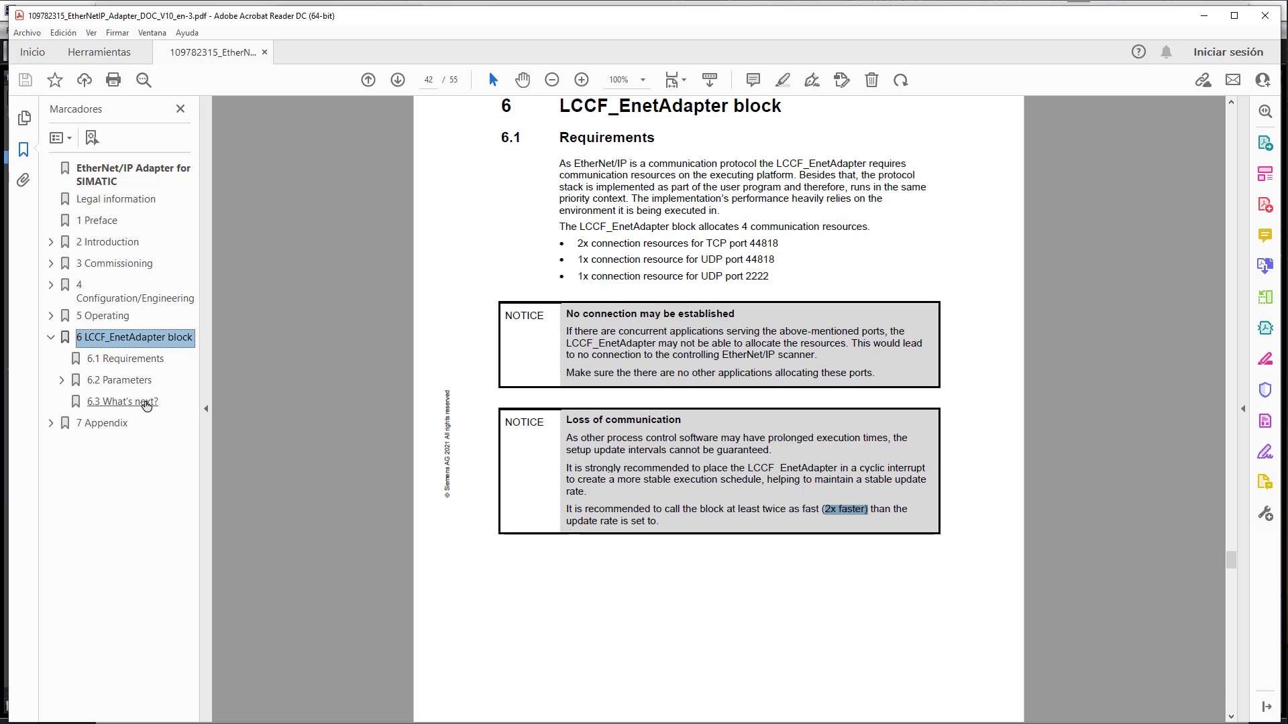
click(146, 403)
scroll(589, 444, up, 5)
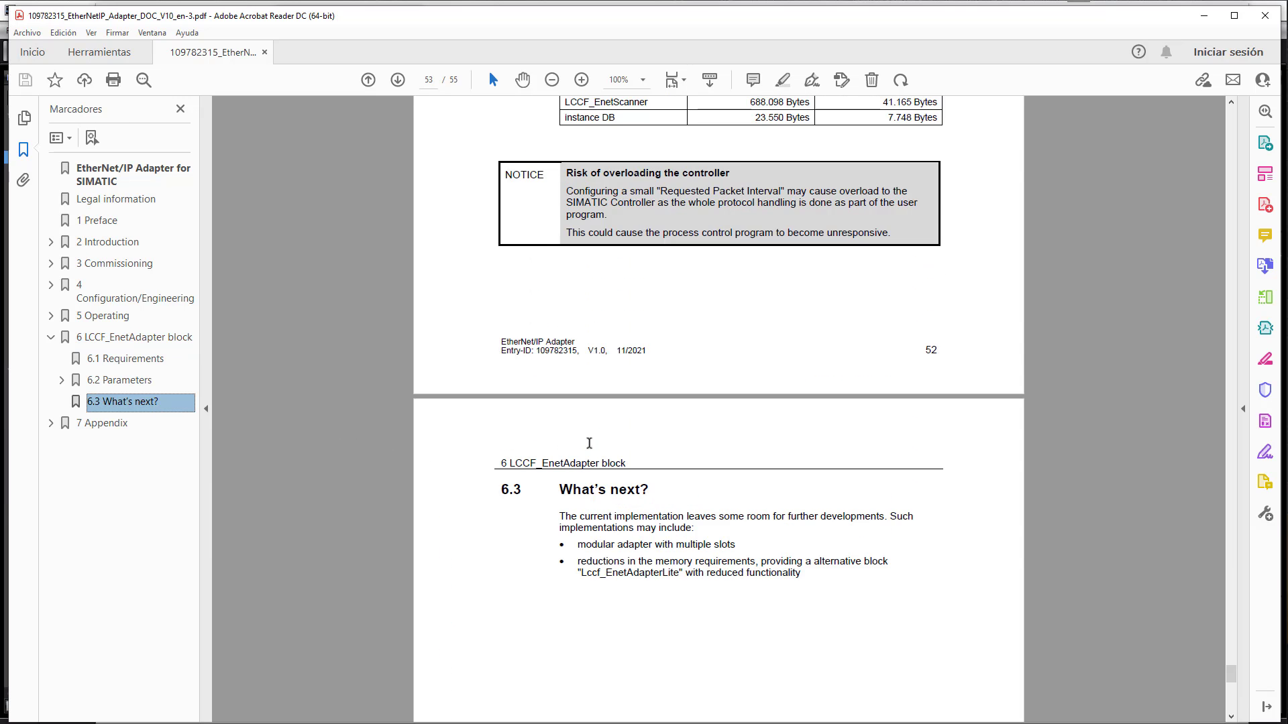
scroll(589, 443, up, 4)
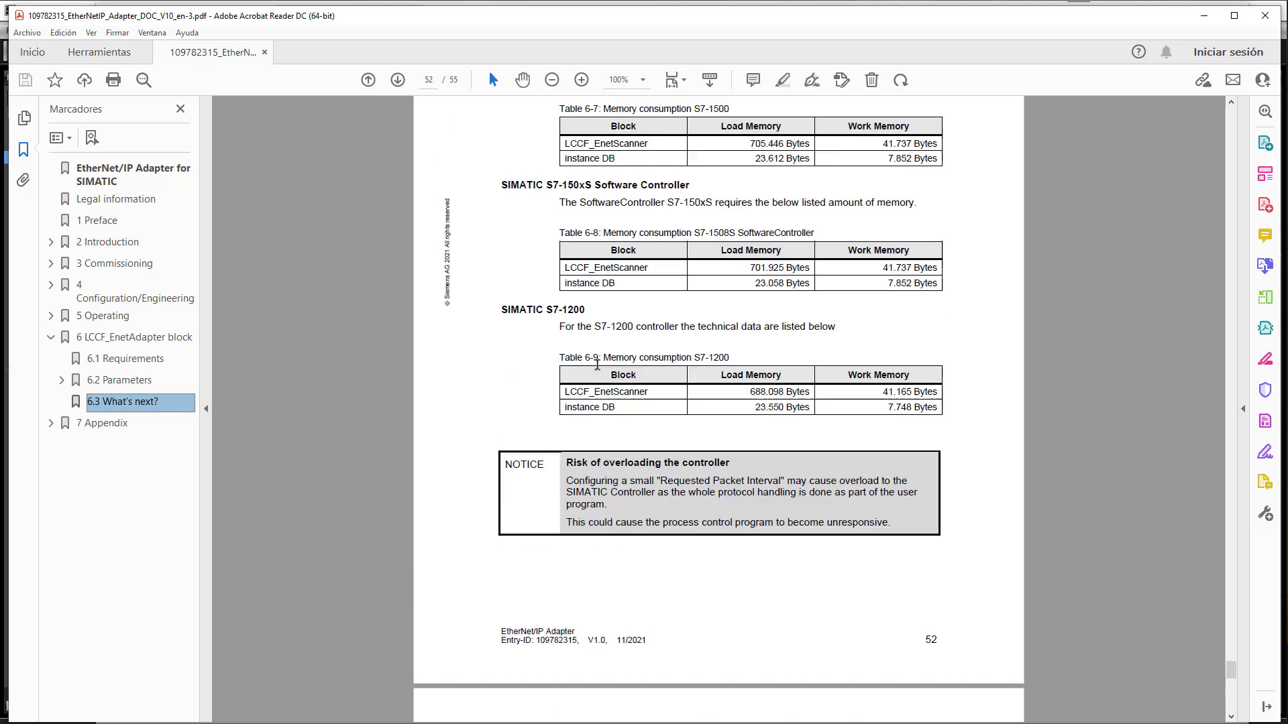
scroll(597, 365, up, 8)
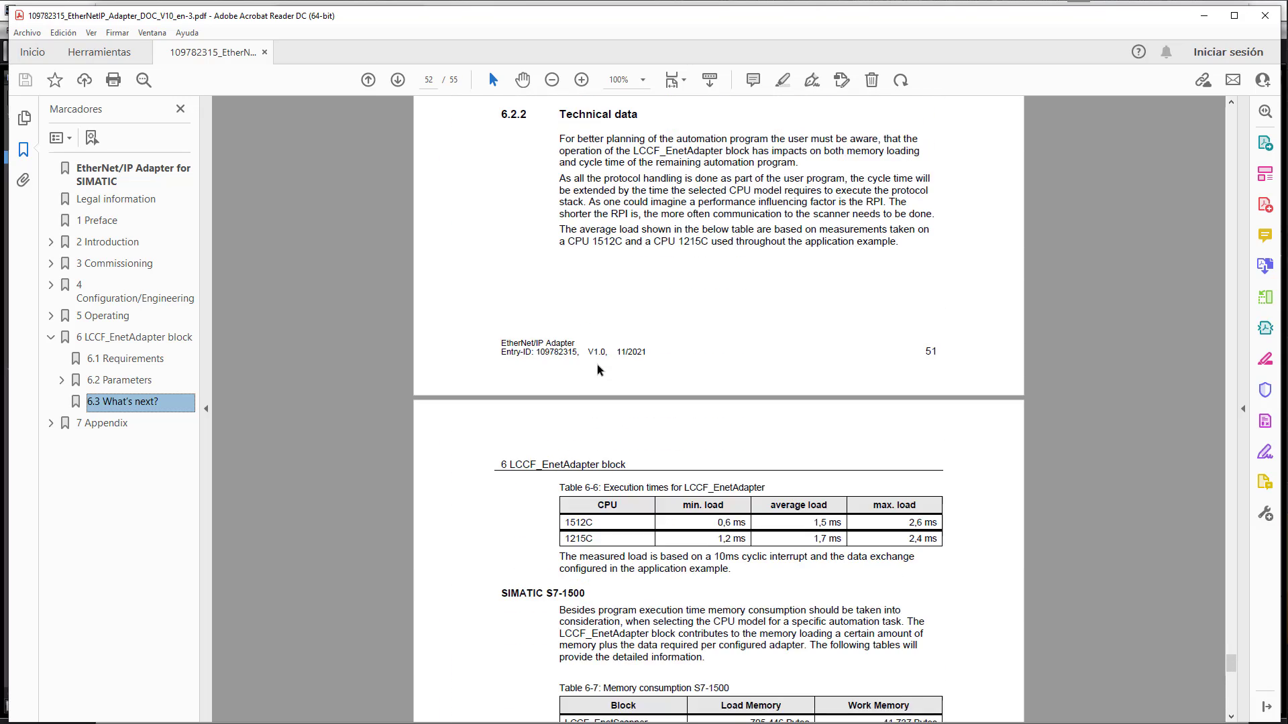
scroll(599, 370, up, 3)
scroll(597, 366, down, 7)
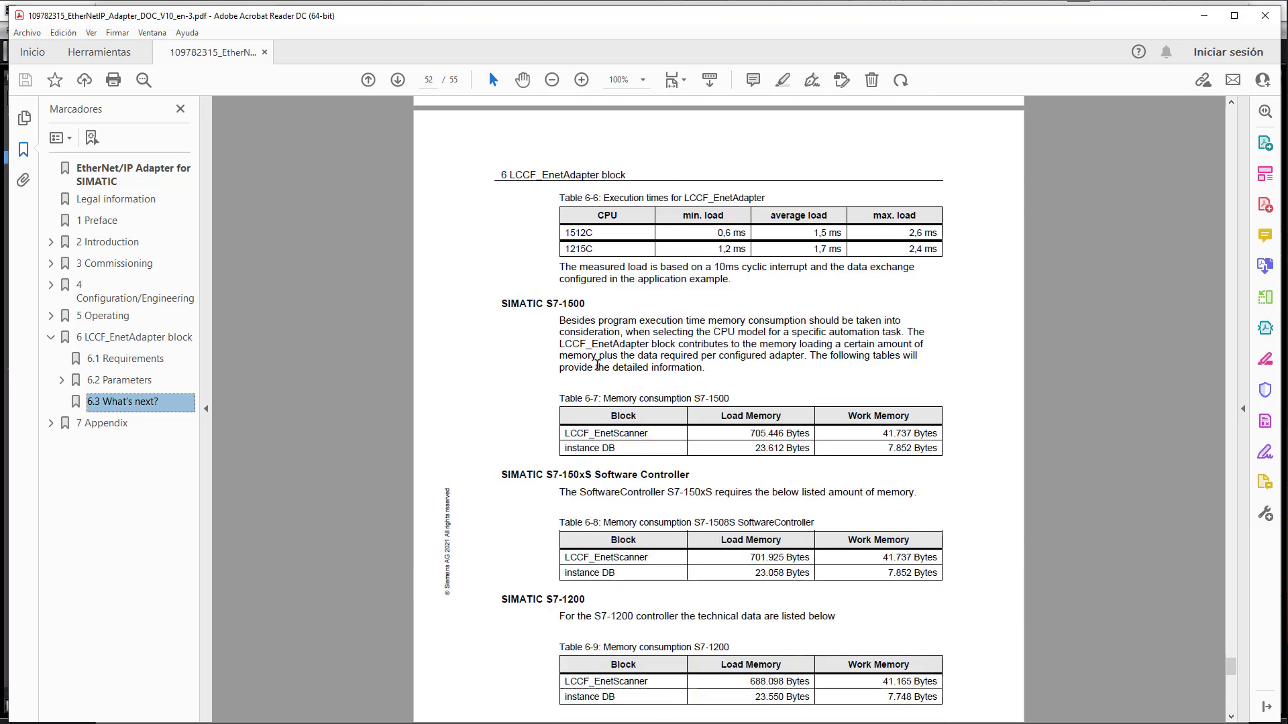
scroll(597, 366, down, 1)
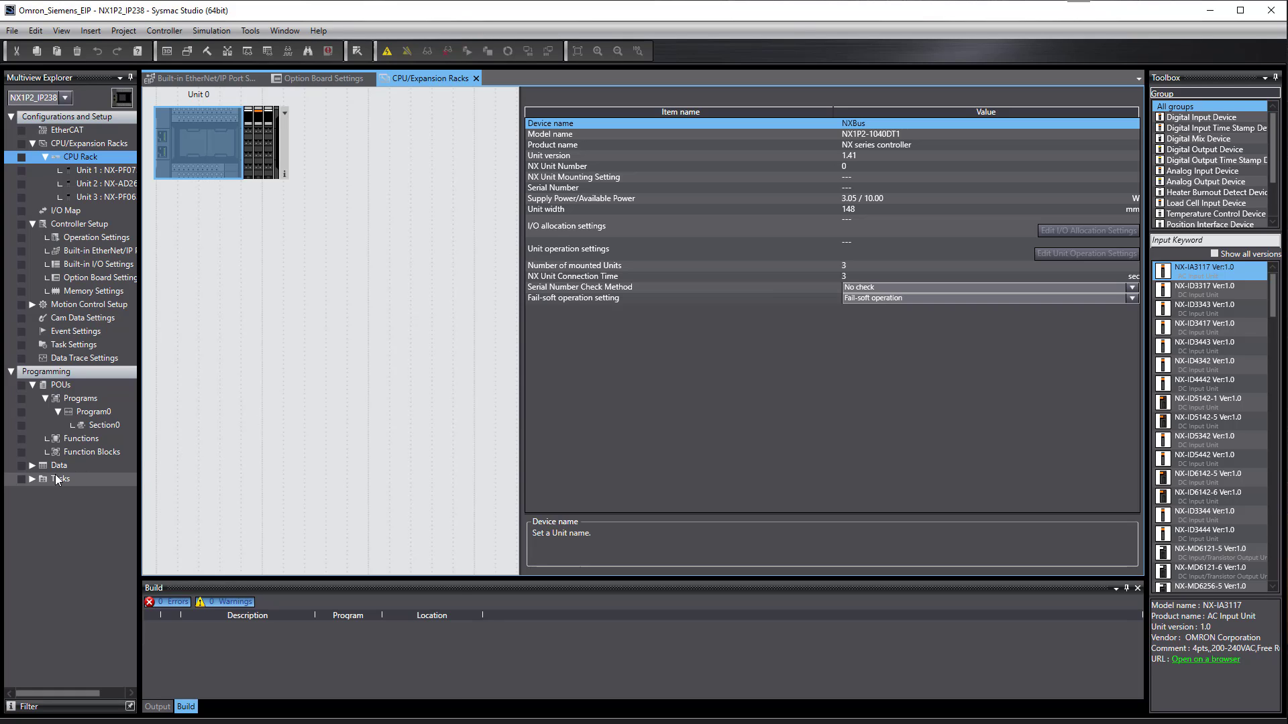
- Add a global variable named AI_1200 with data type ARRAY[0..1] OF INT to the Sysmac Studio project
click(32, 465)
click(59, 465)
double_click(84, 494)
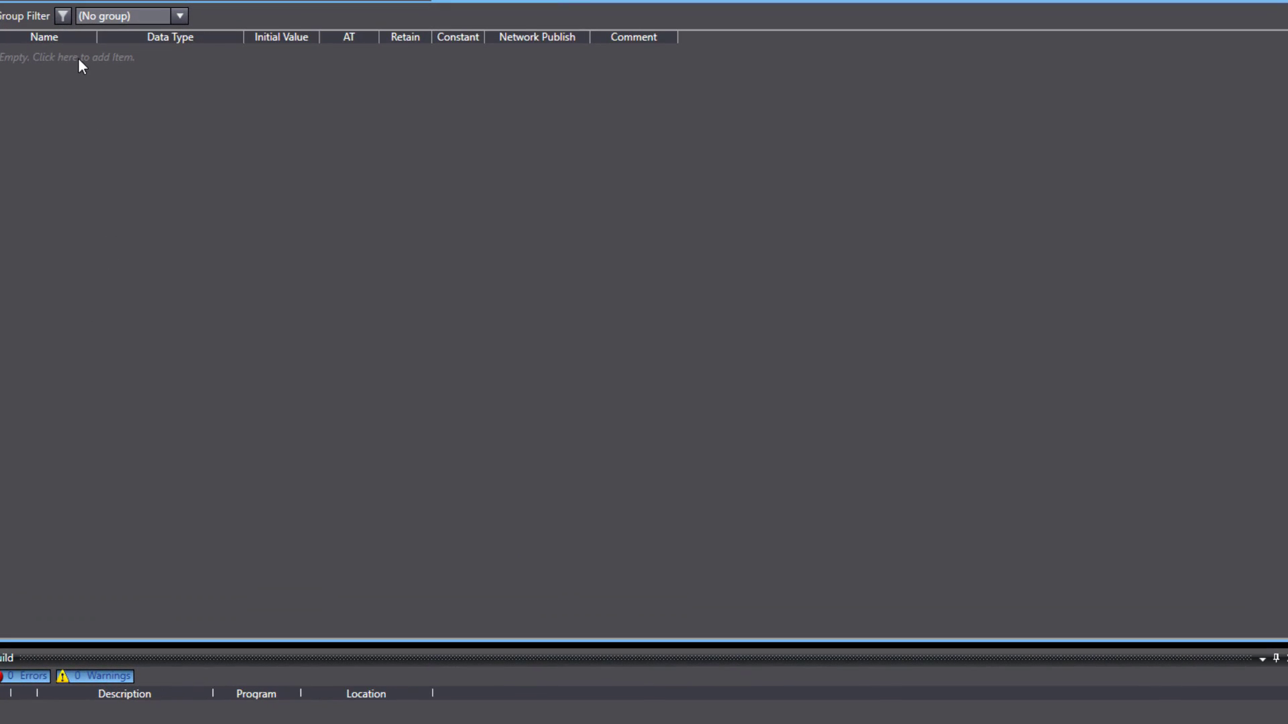
click(78, 58)
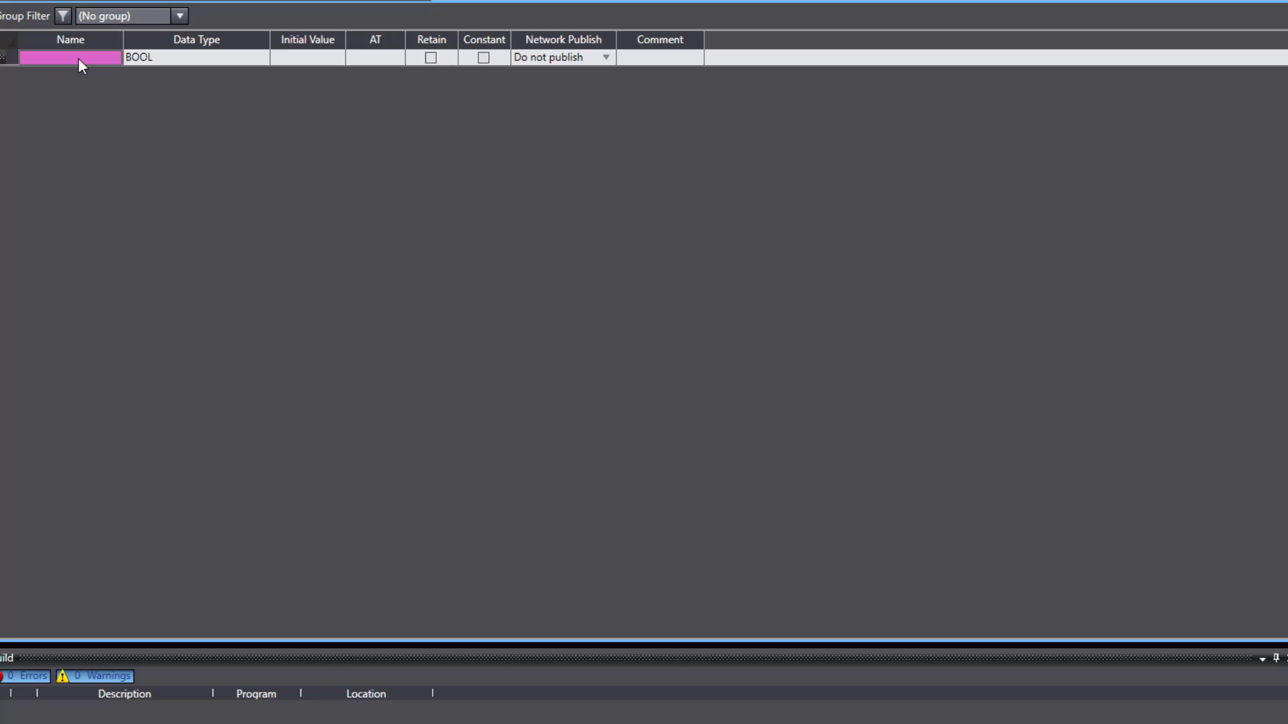
text(AI_1200)
key(Return)
click(144, 58)
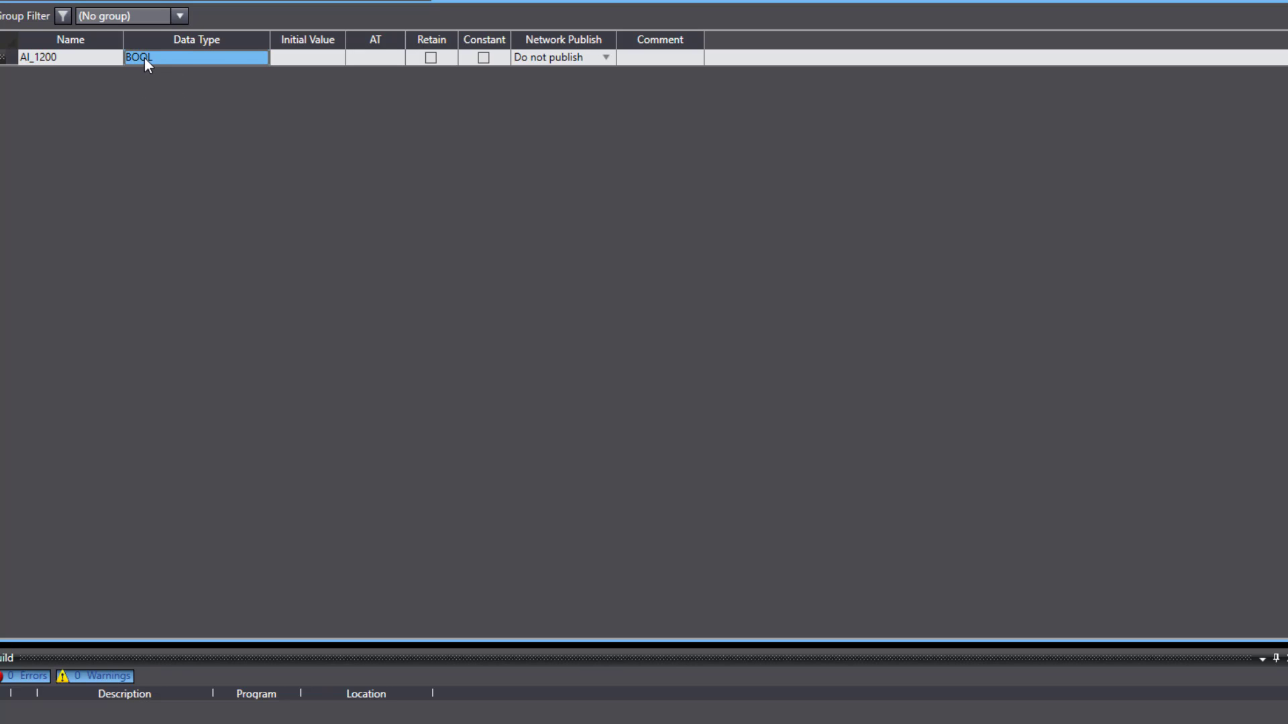
text(INT)
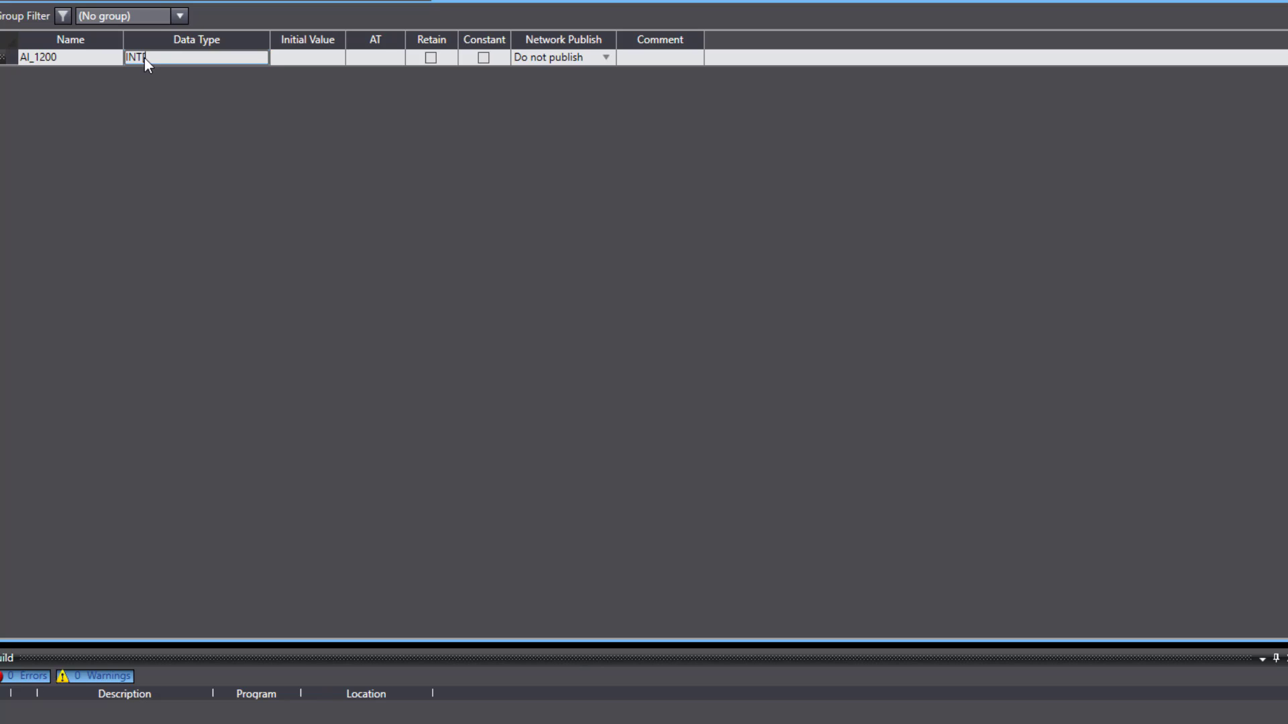
text([2])
key(Return)
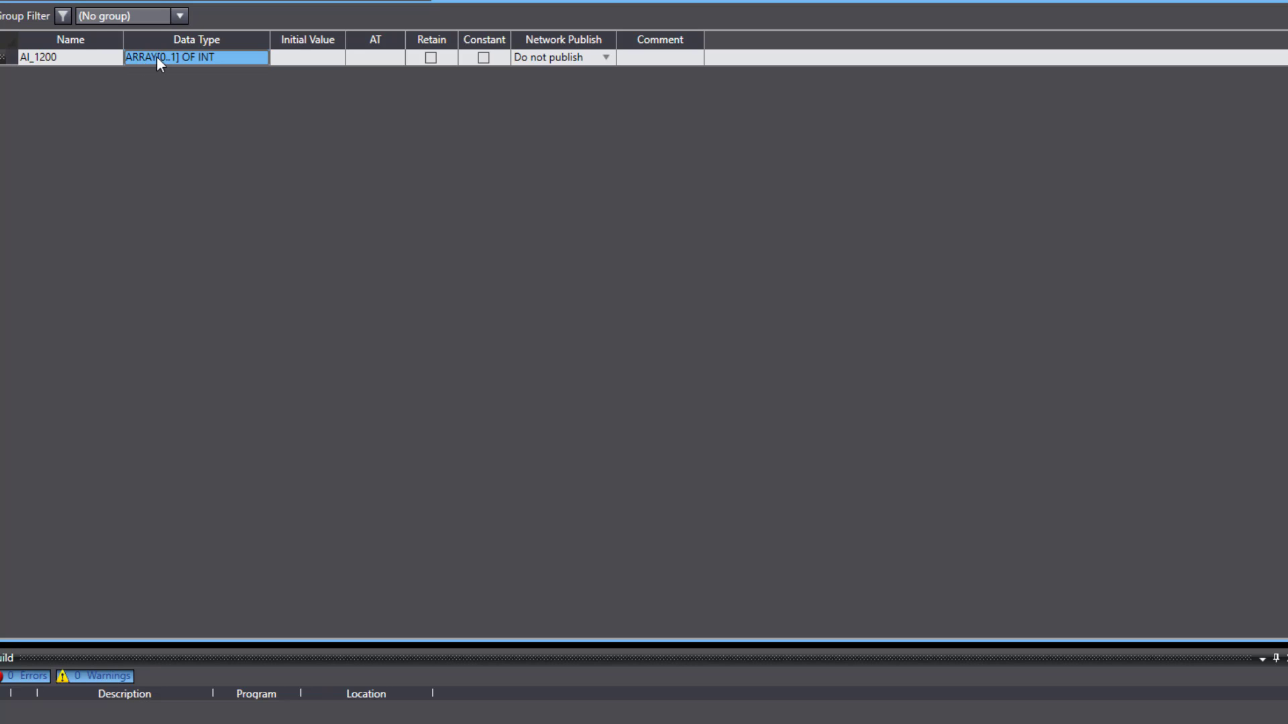
- Create a second global variable of the same array type named Del_1200
click(87, 57)
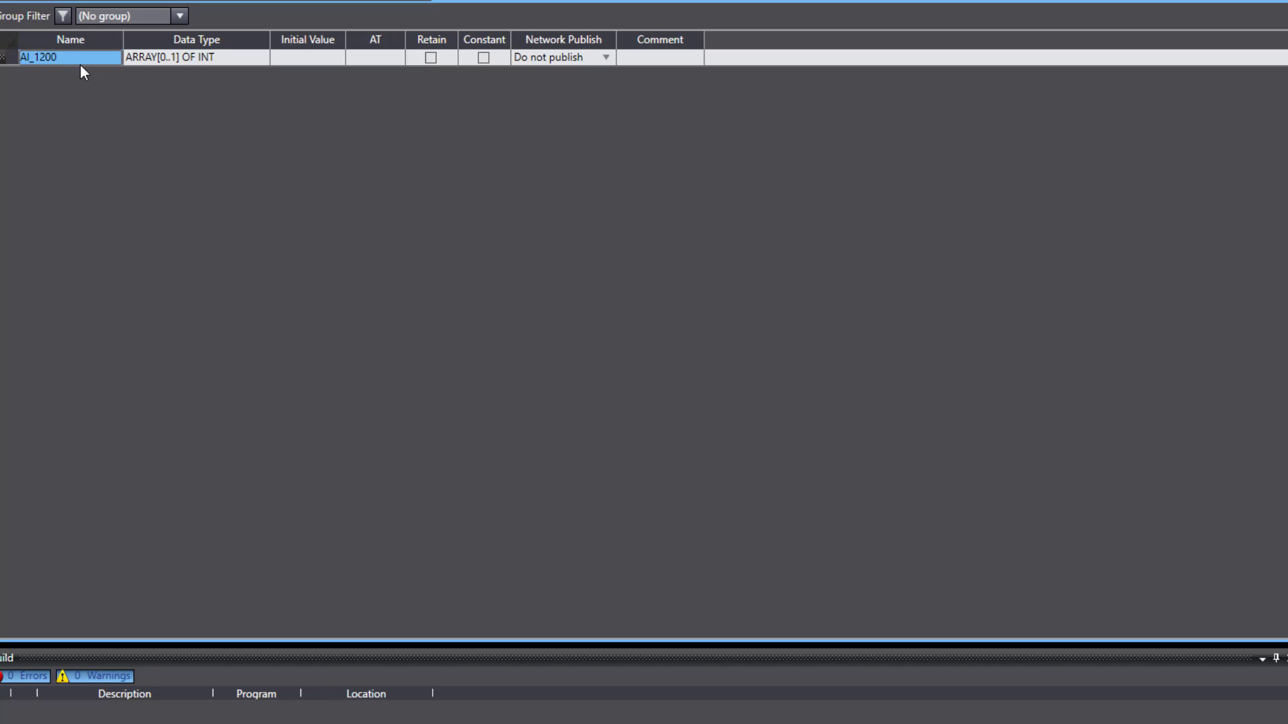
right_click(80, 65)
click(93, 79)
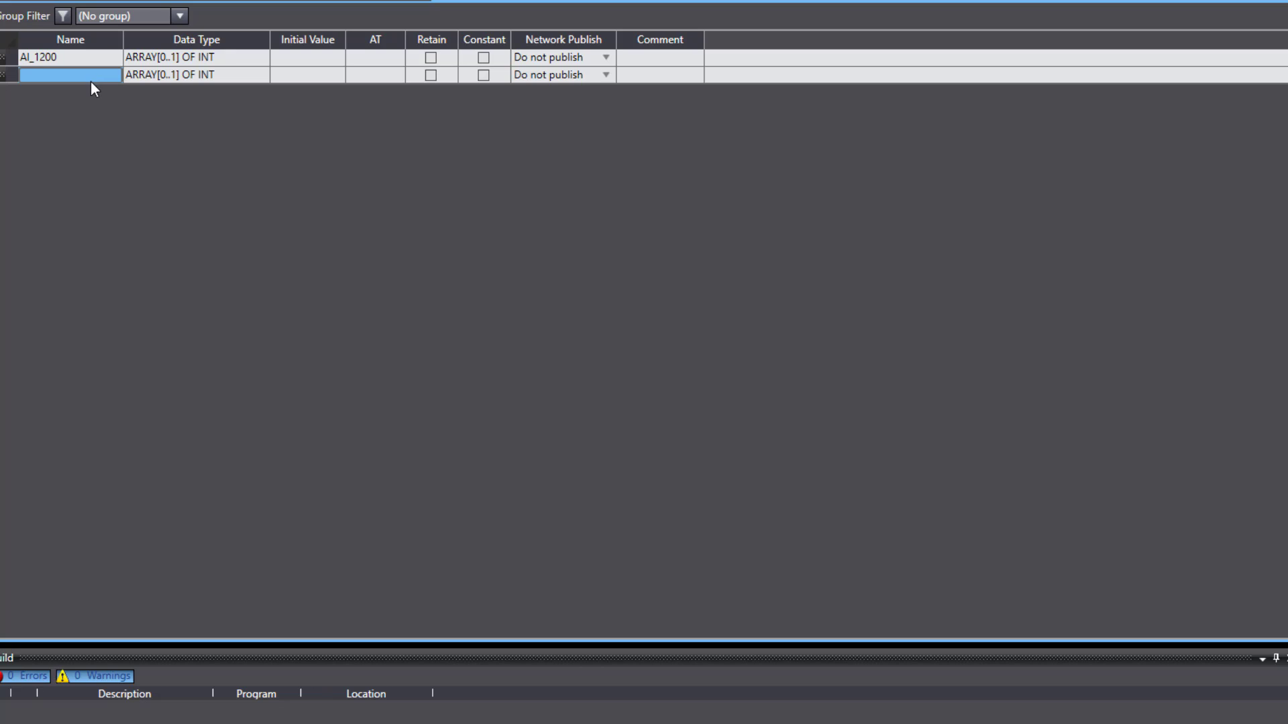
text(Del)
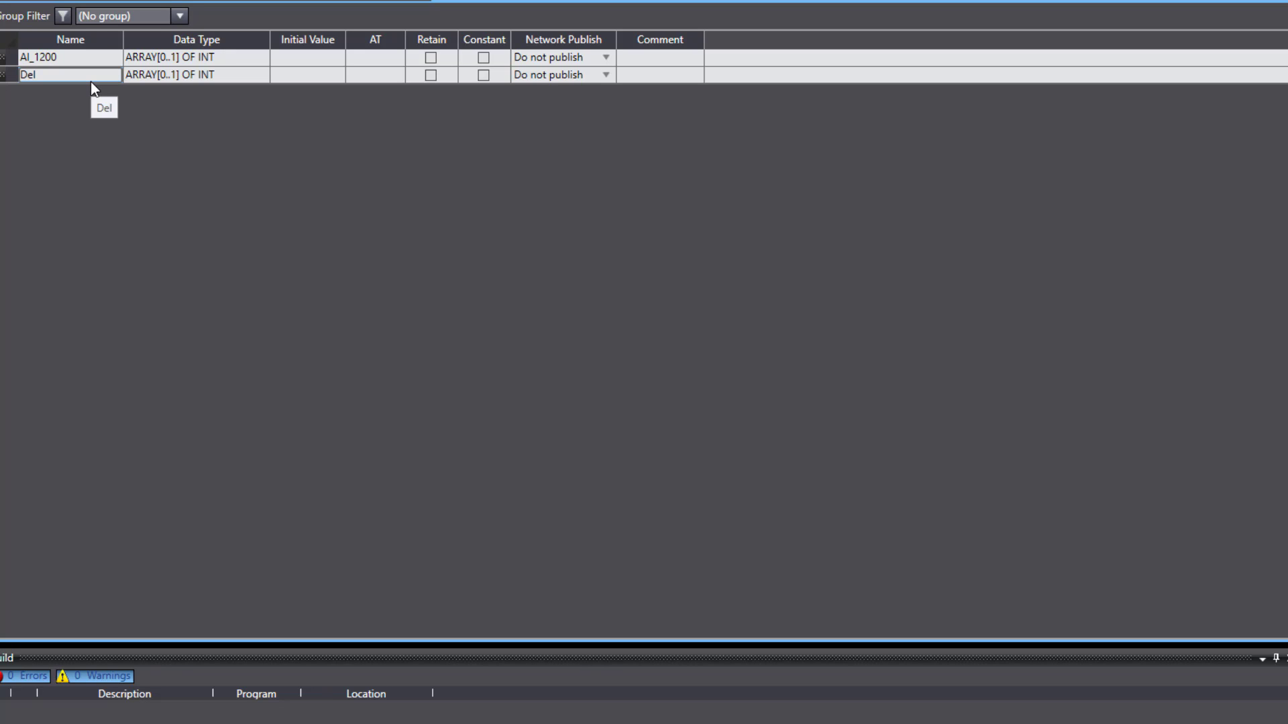
text(_1200)
key(Return)
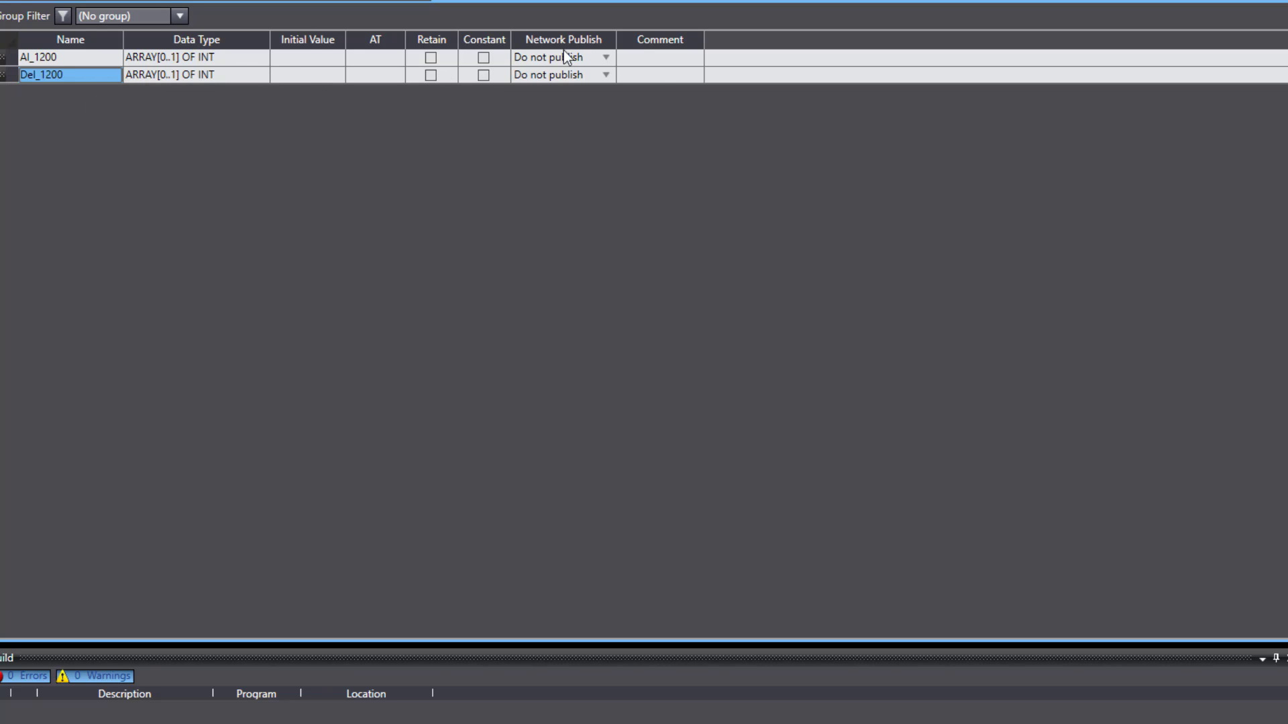
- Set Network Publish to Output for AI_1200 and to Input for Del_1200
click(604, 58)
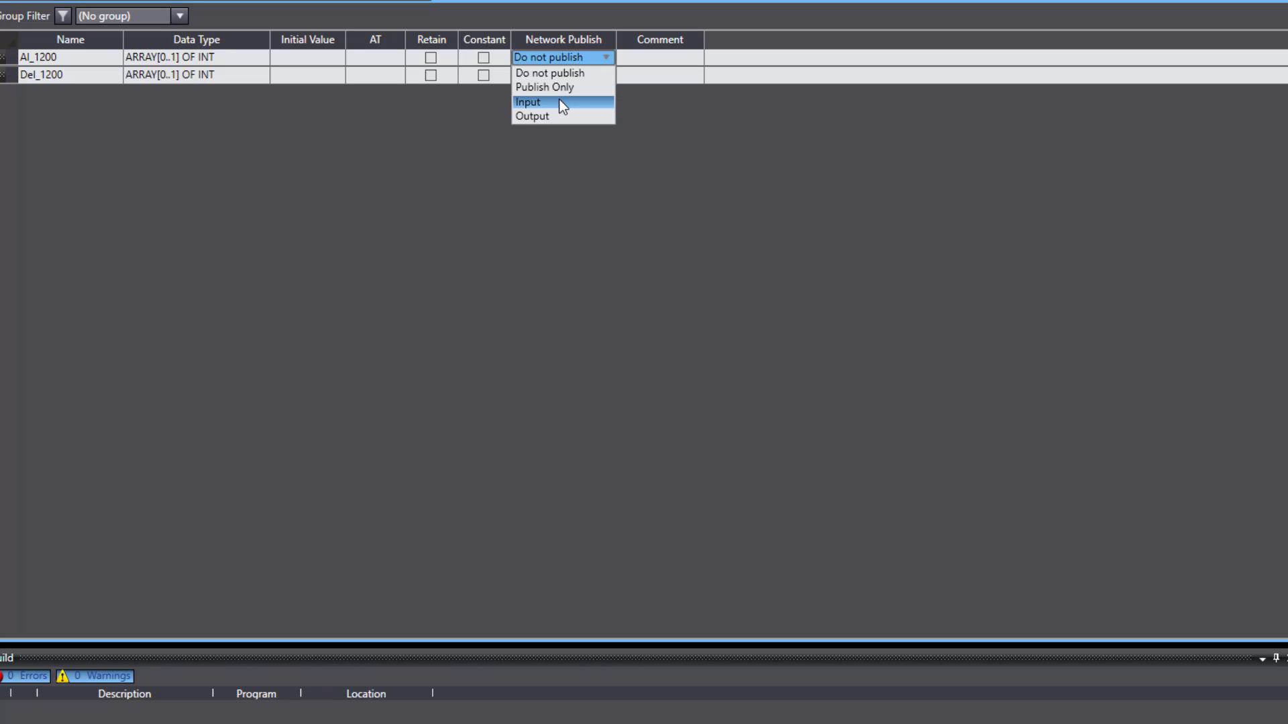
click(558, 116)
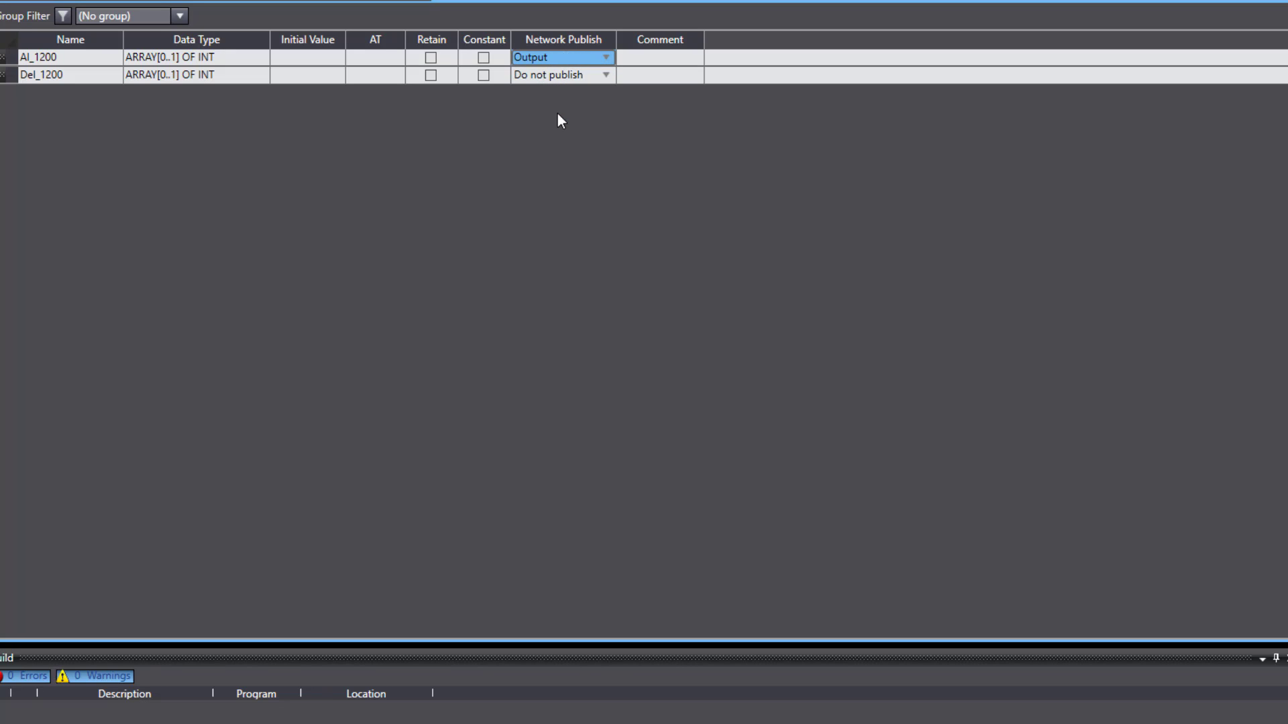
click(559, 71)
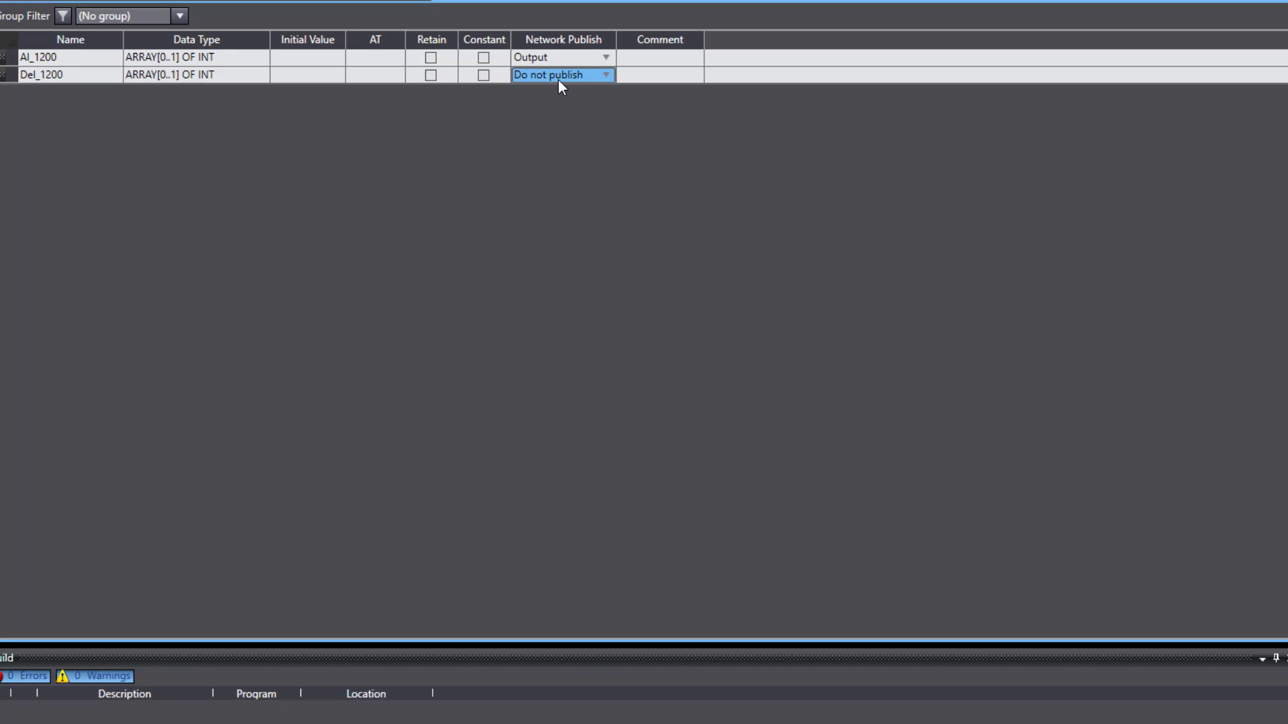
click(603, 72)
click(567, 121)
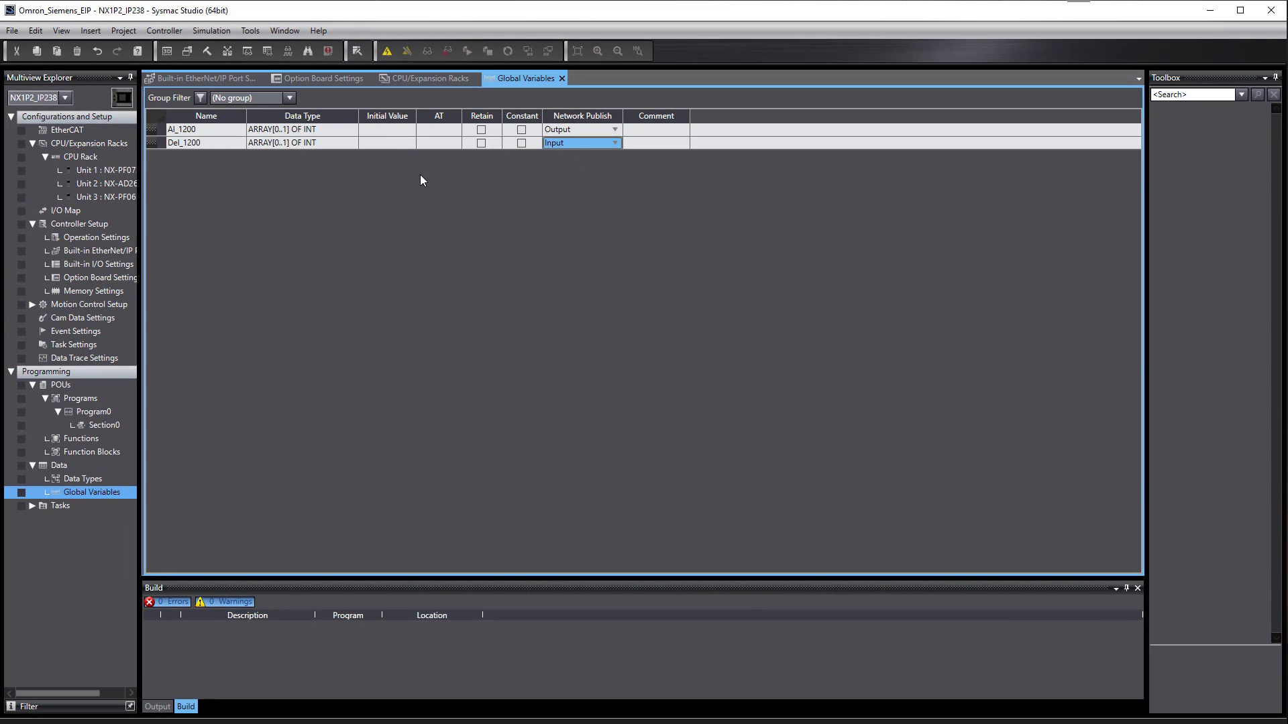
- Open the EtherNet/IP connection settings of the NX1P2's built-in EtherNet/IP port
click(250, 31)
click(300, 208)
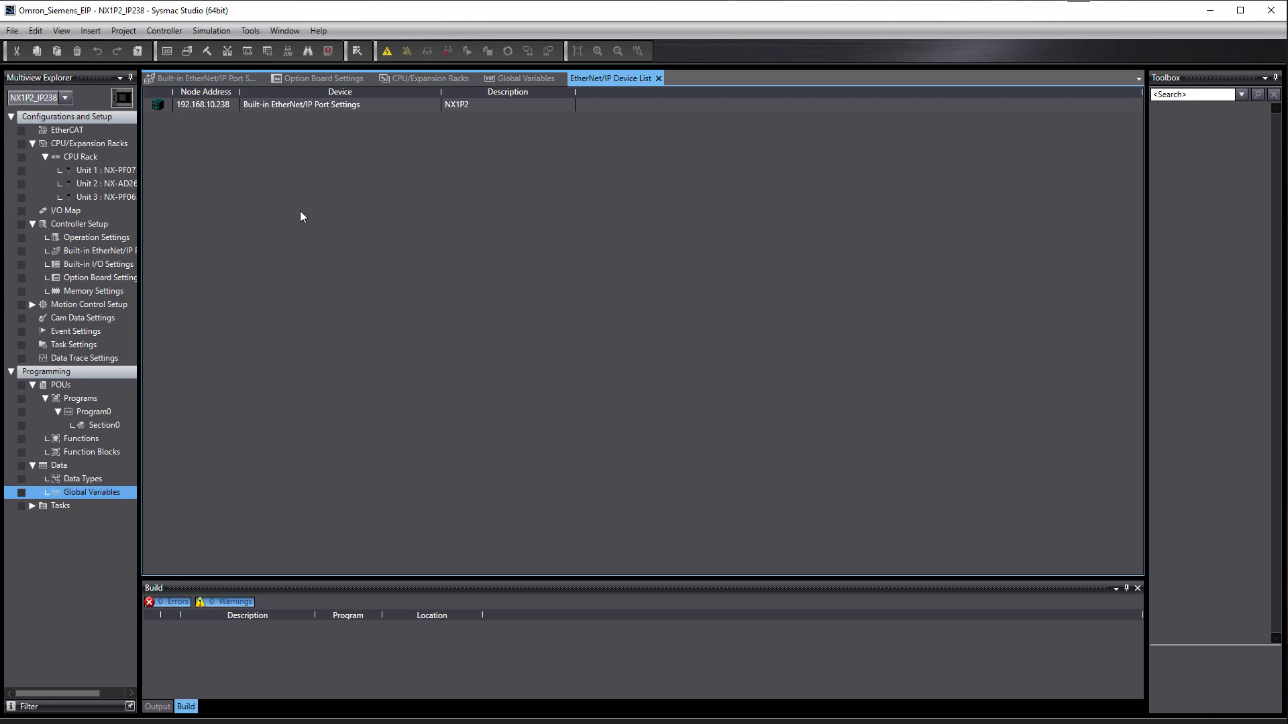
click(201, 106)
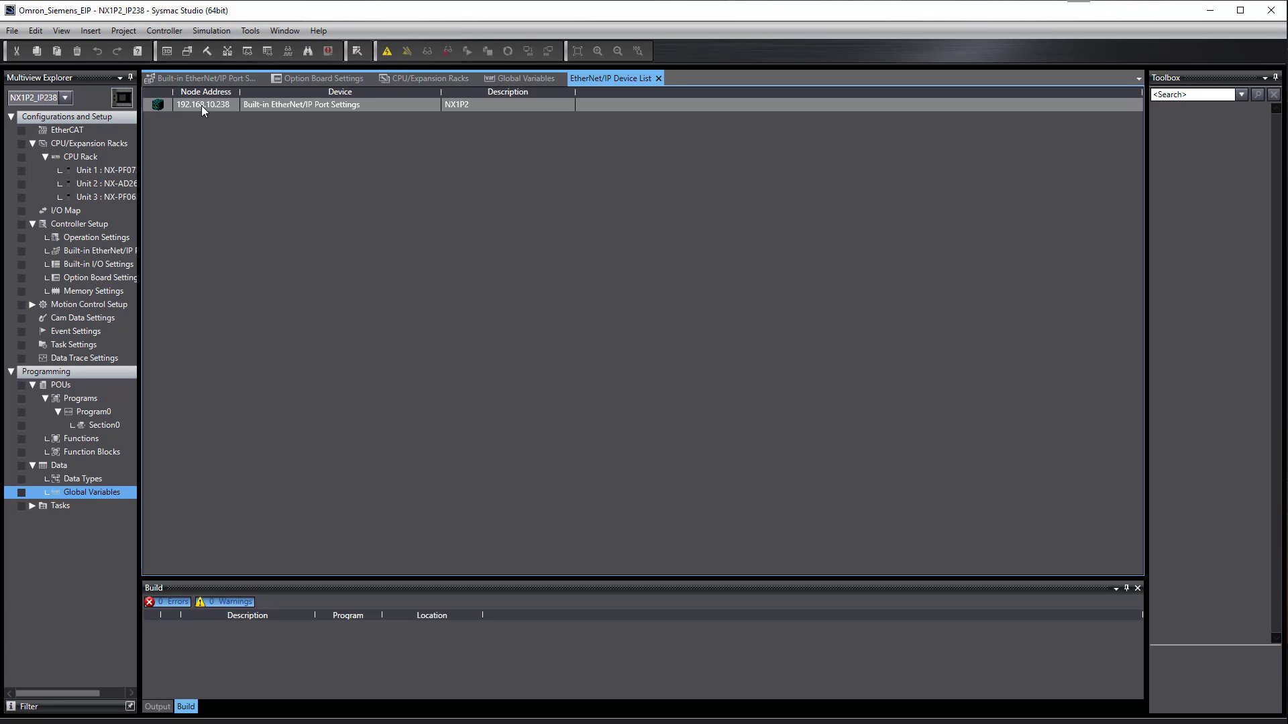
double_click(201, 106)
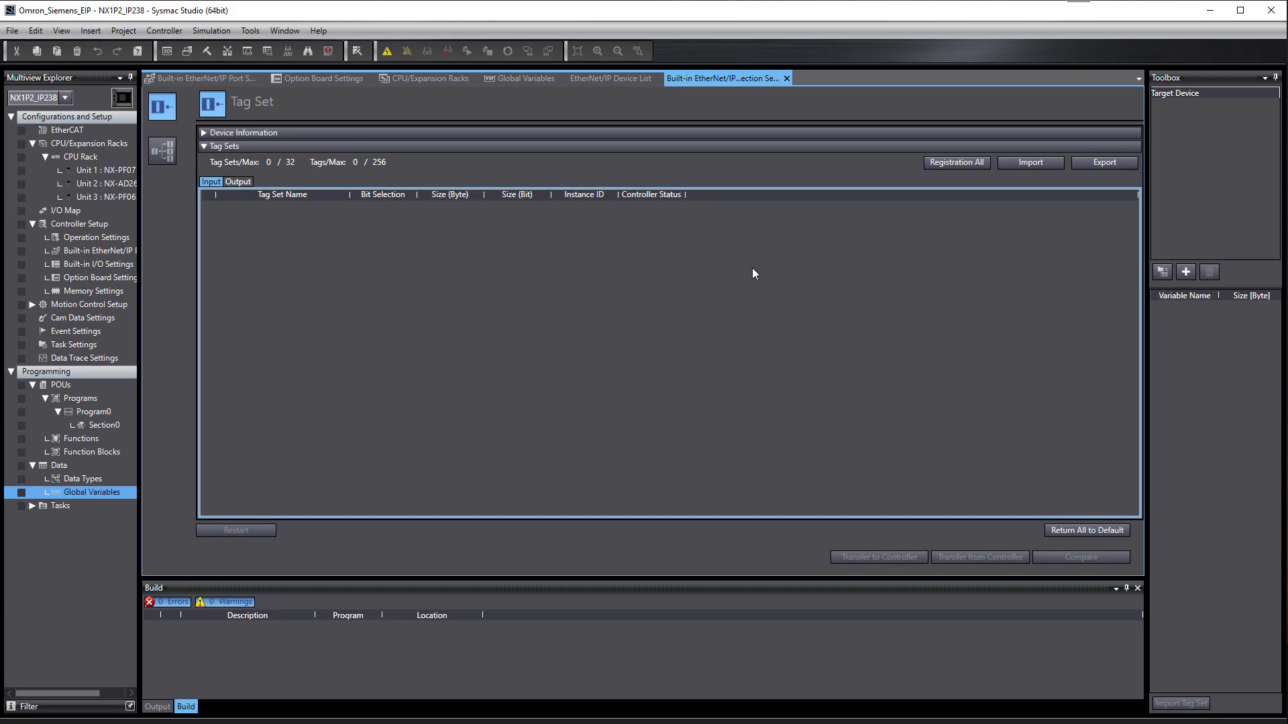
- Check the EDS library for the SIMATIC S7-1200 and S7-1500 controllers among Siemens AG's communications adapters
right_click(1182, 158)
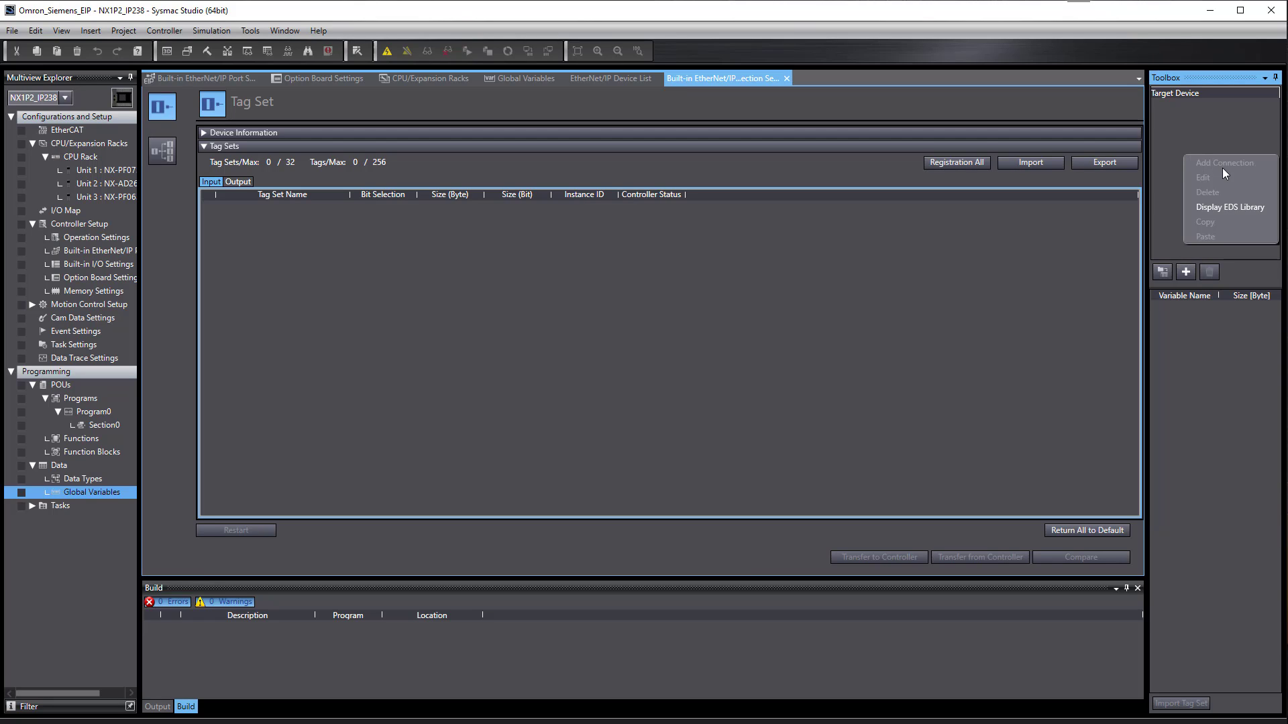
click(1204, 212)
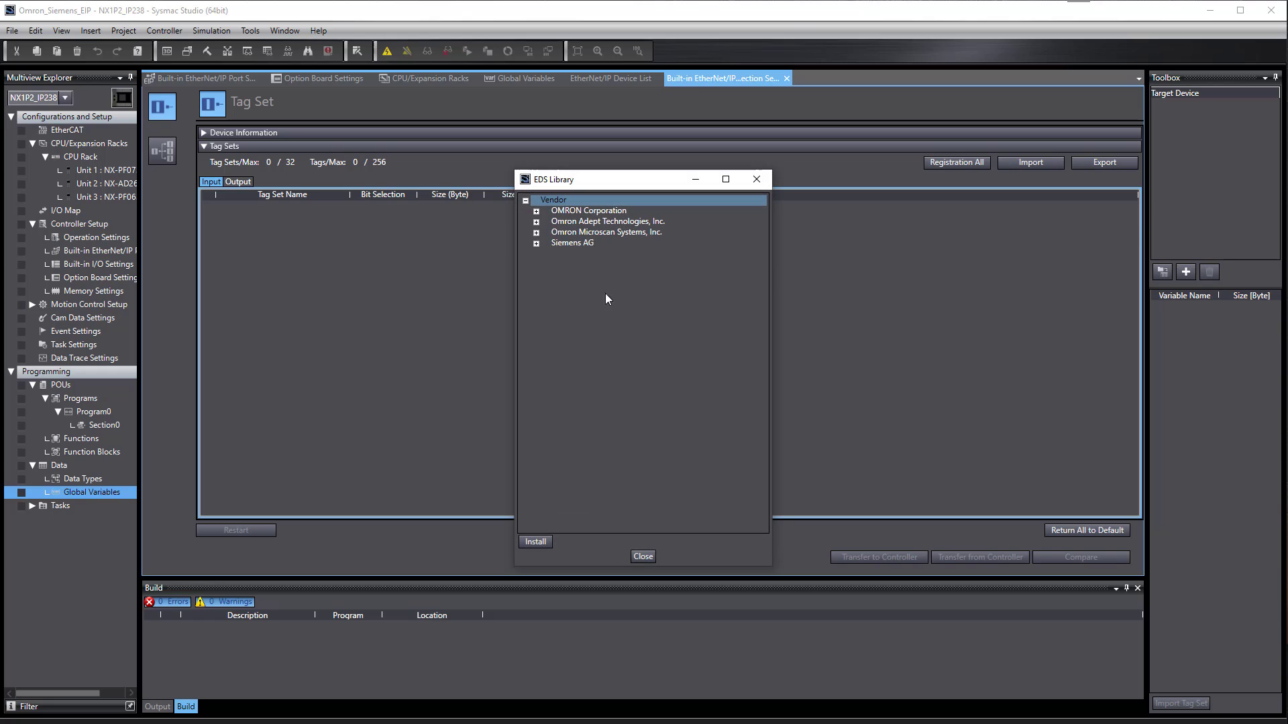
click(536, 243)
click(548, 254)
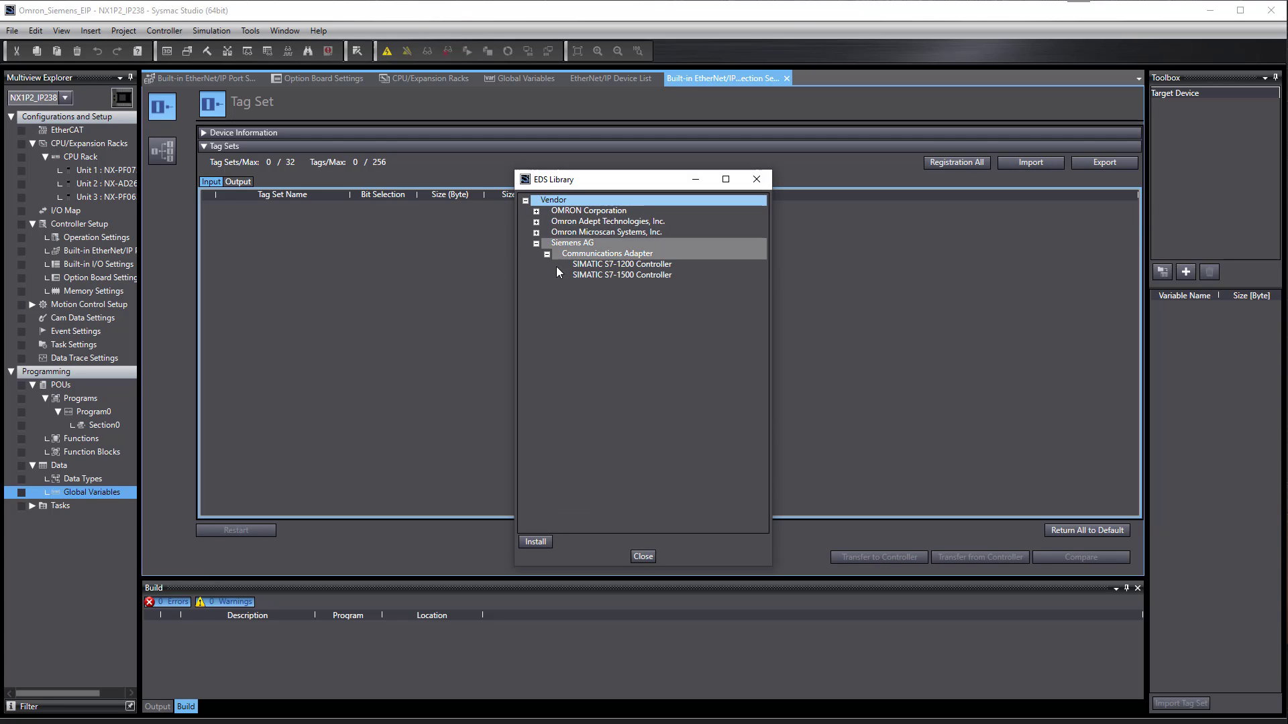
click(590, 265)
click(593, 276)
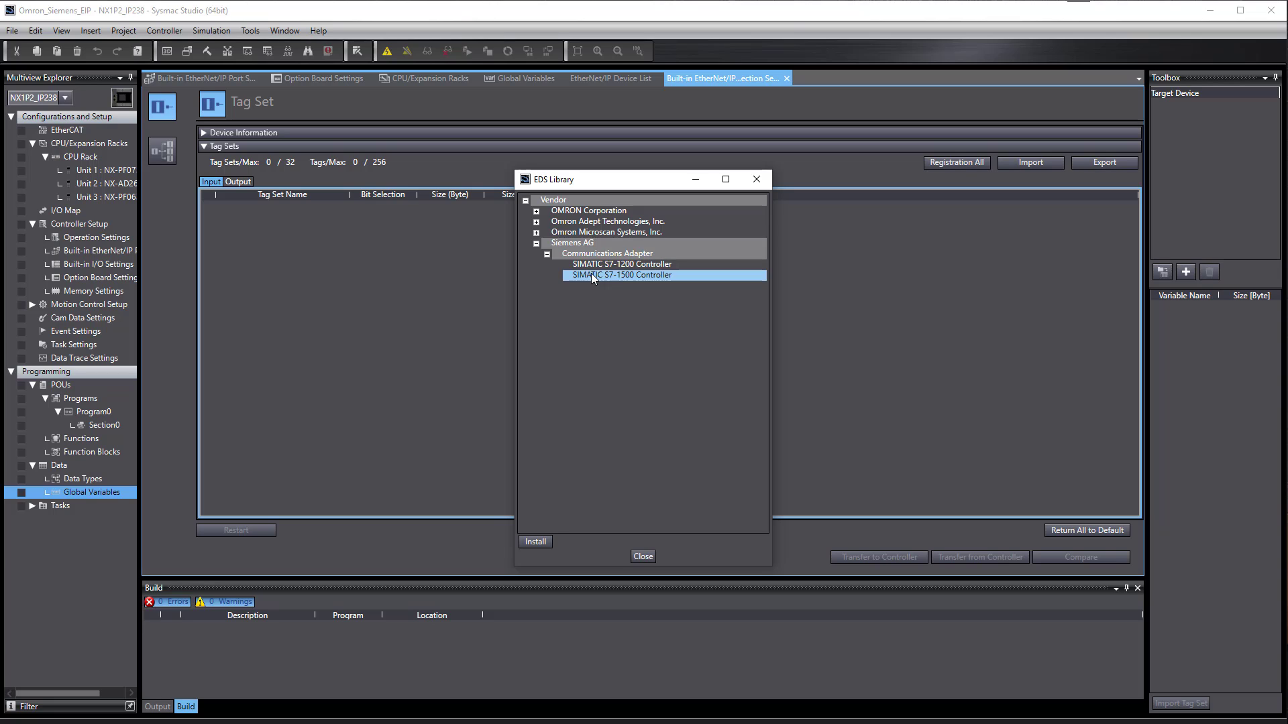
click(604, 265)
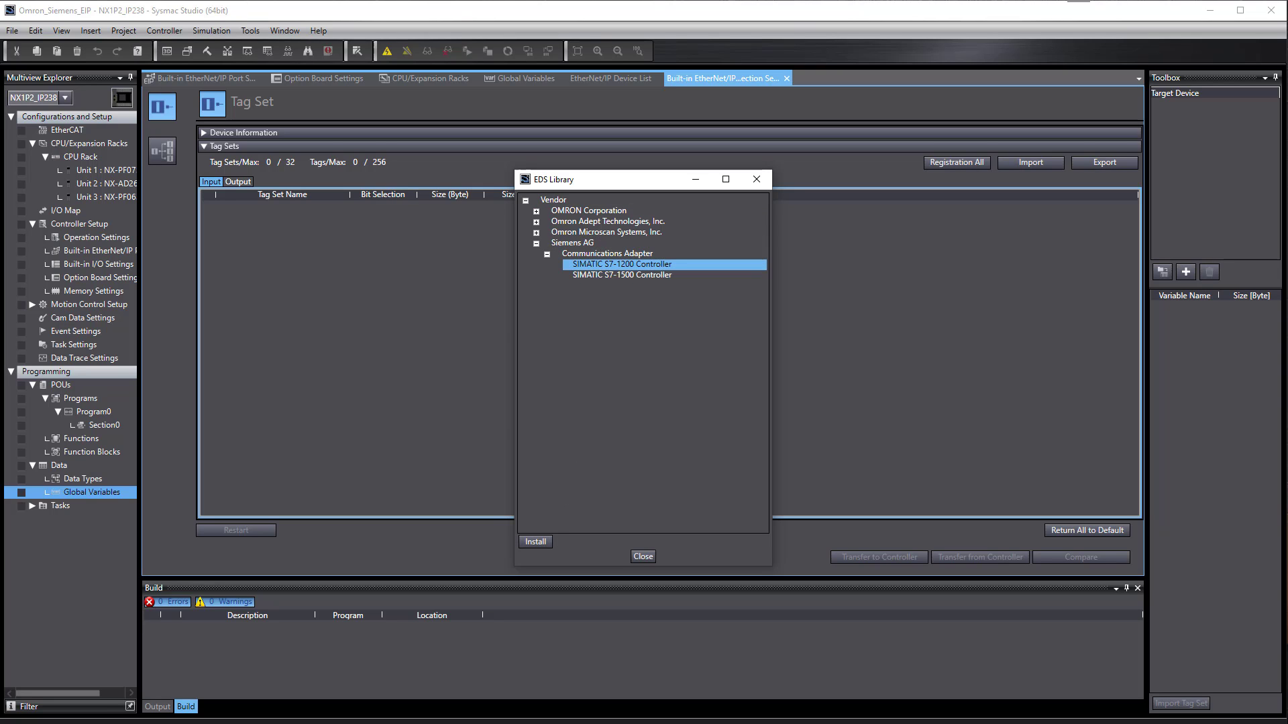
- Locate the SIMATIC EDS files download on the Siemens page, view the EDS install dialog, and close the library without installing
click(359, 723)
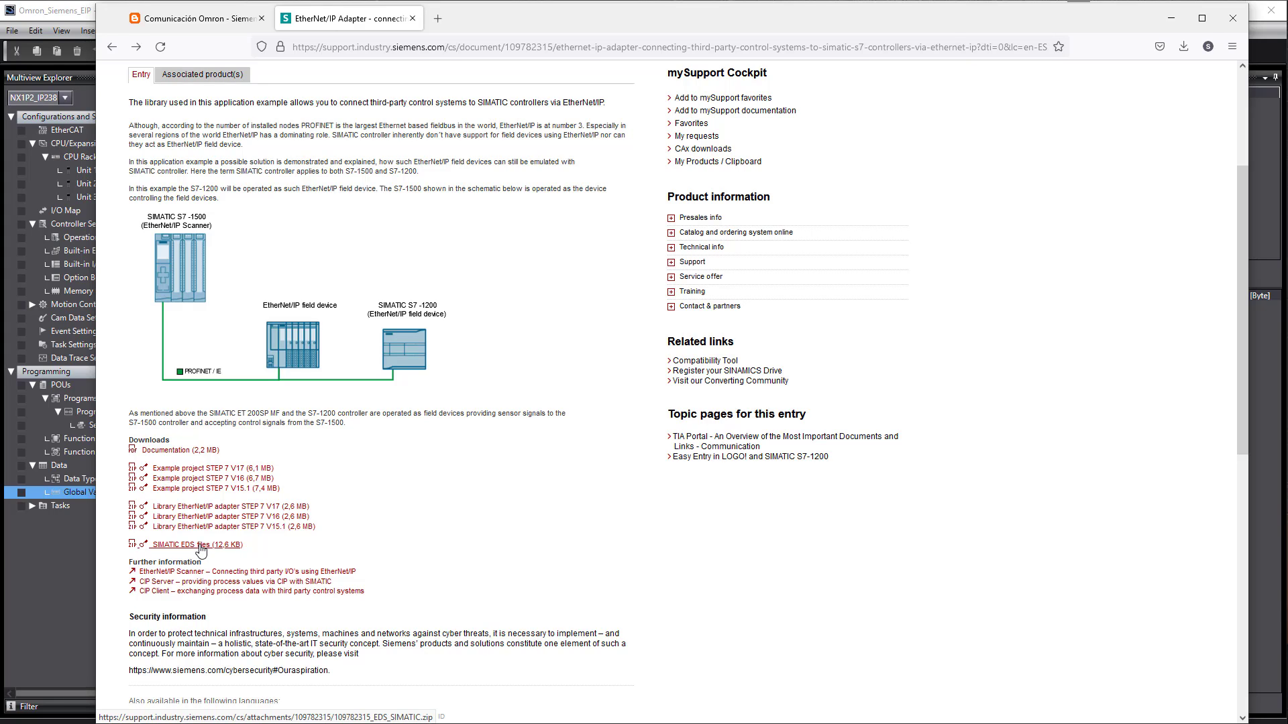
click(74, 568)
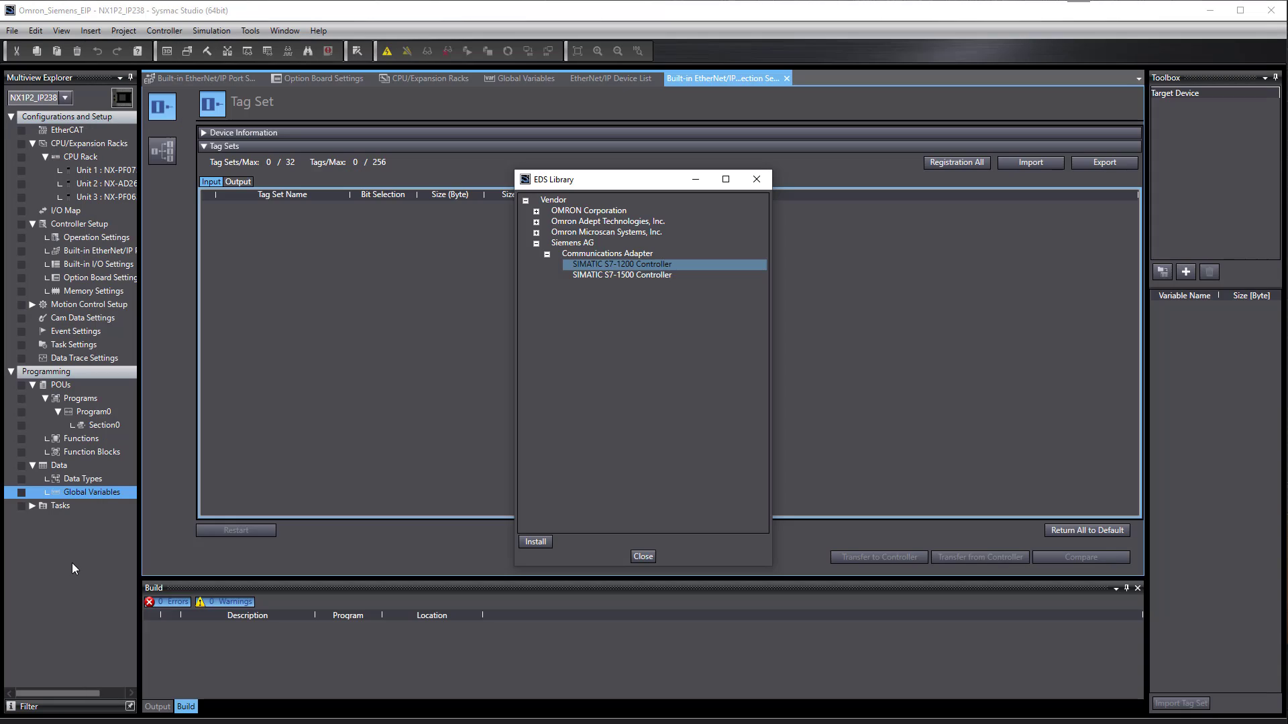
click(535, 542)
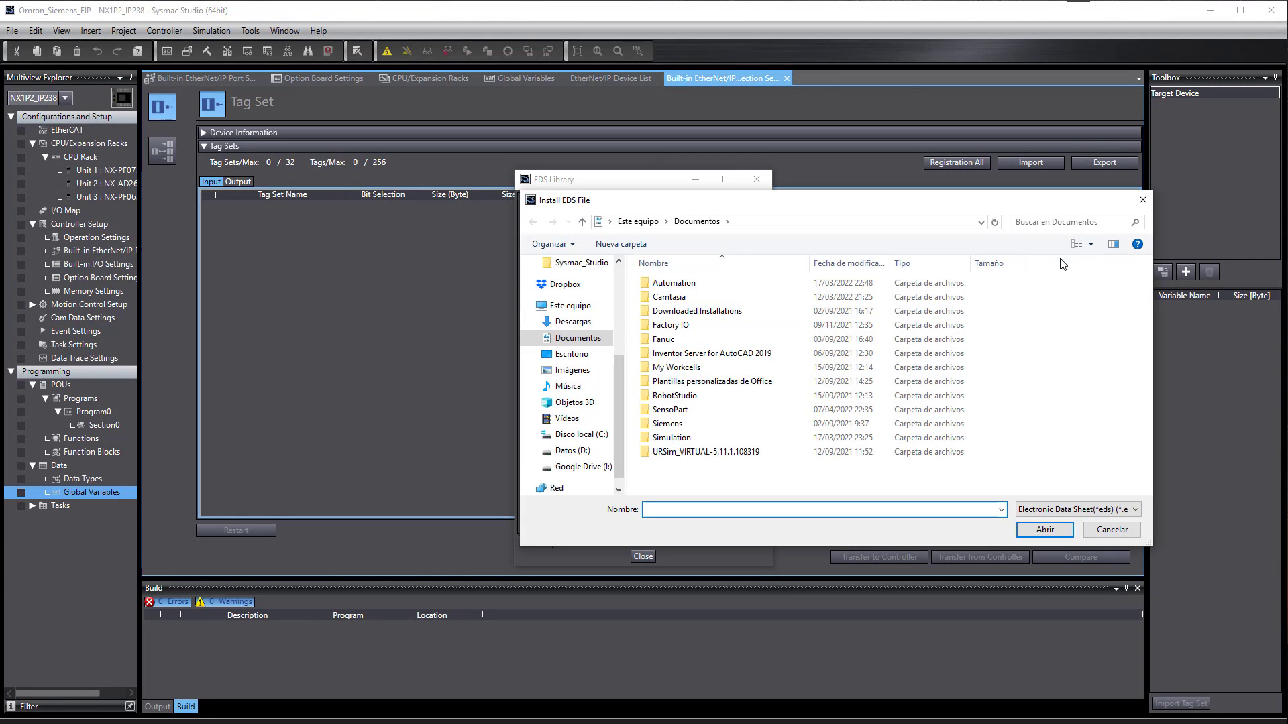
click(1142, 200)
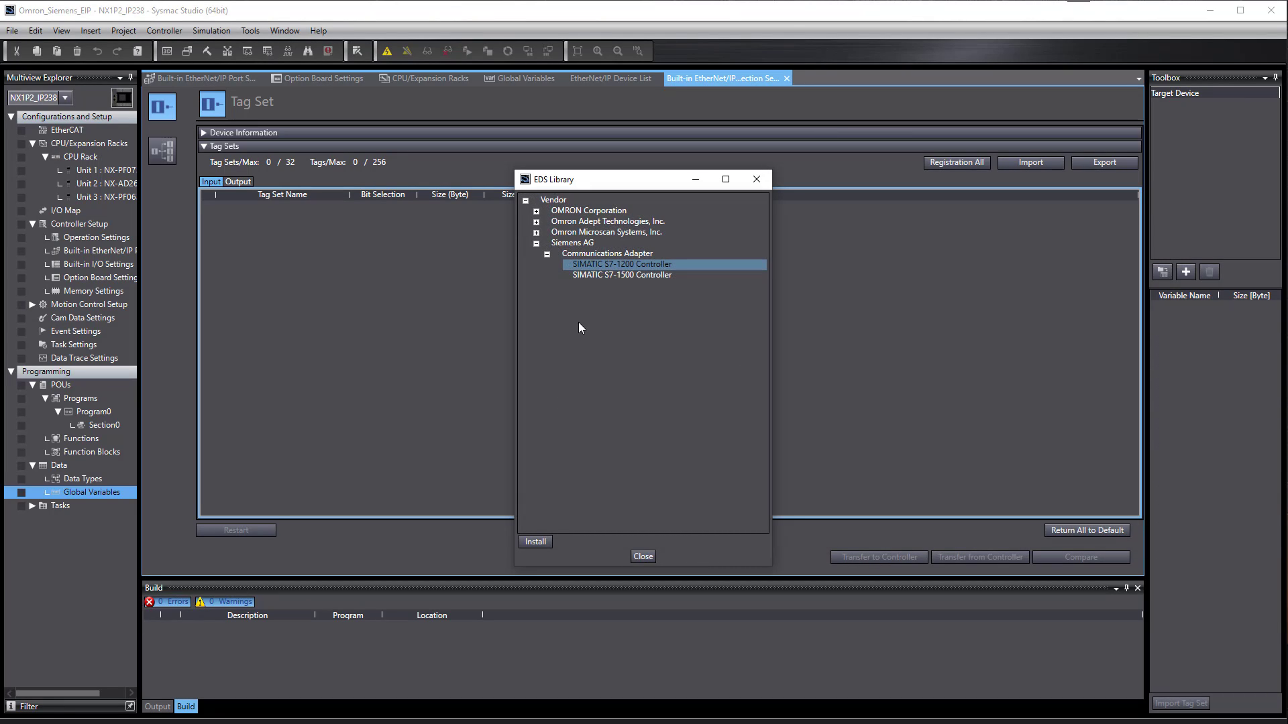
click(642, 557)
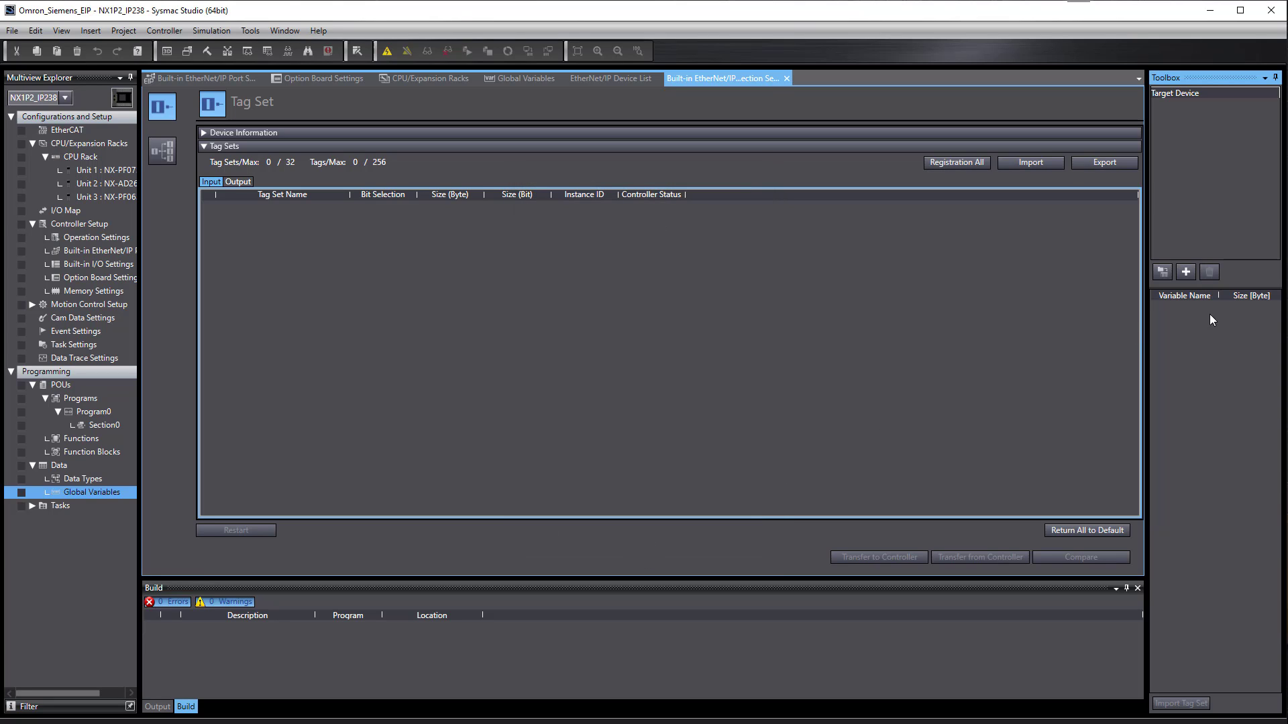
- Define a new target device with model SIMATIC S7-1200, revision 1 and node address 192.168.10.172
click(1185, 271)
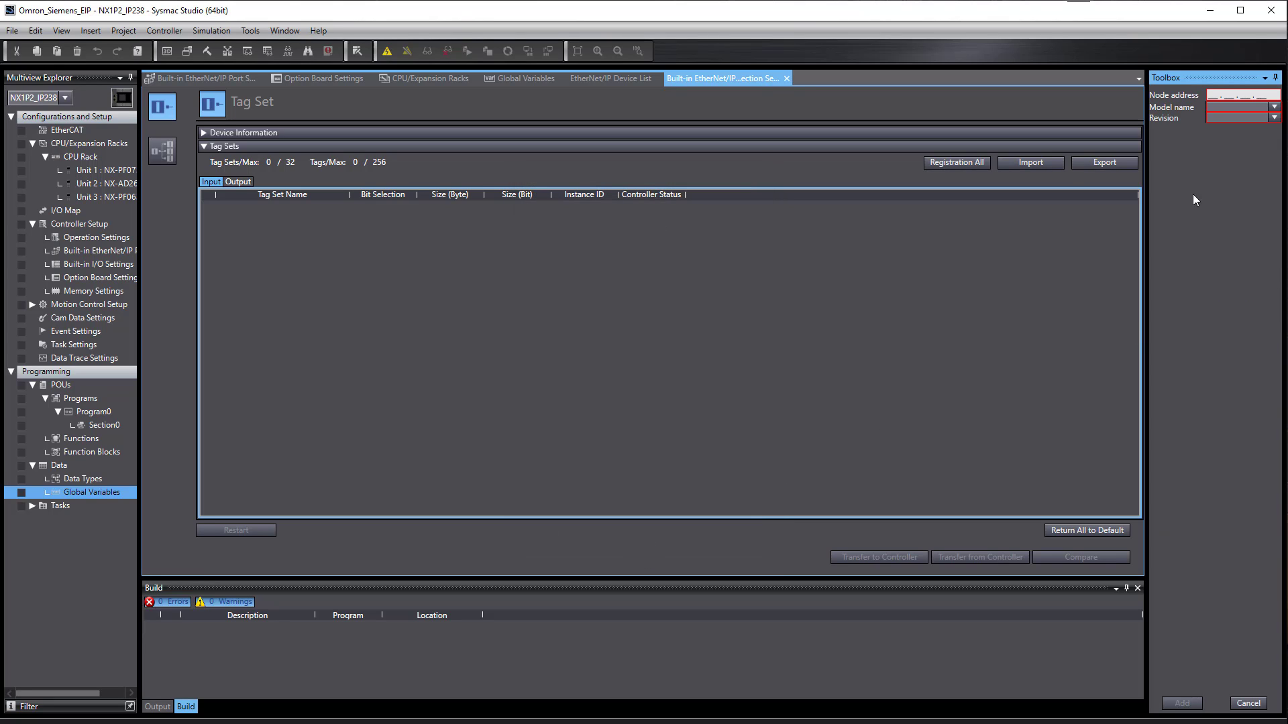
click(1273, 107)
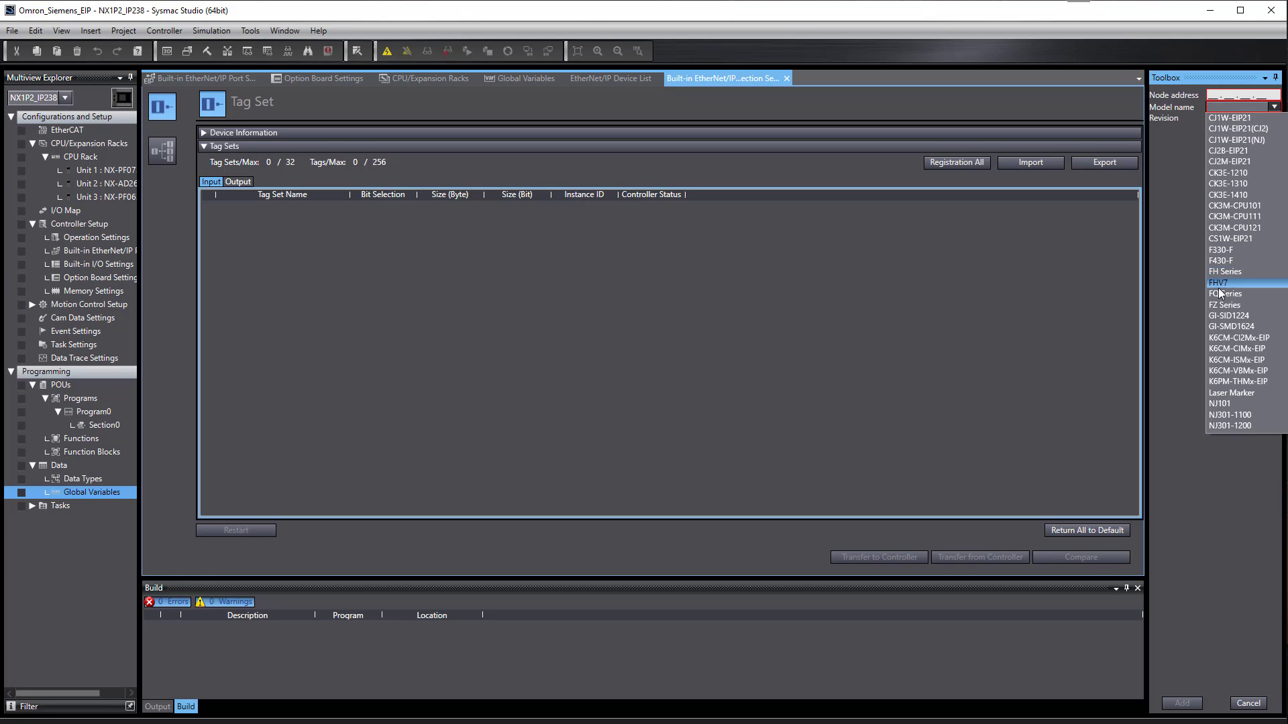
scroll(1217, 369, down, 10)
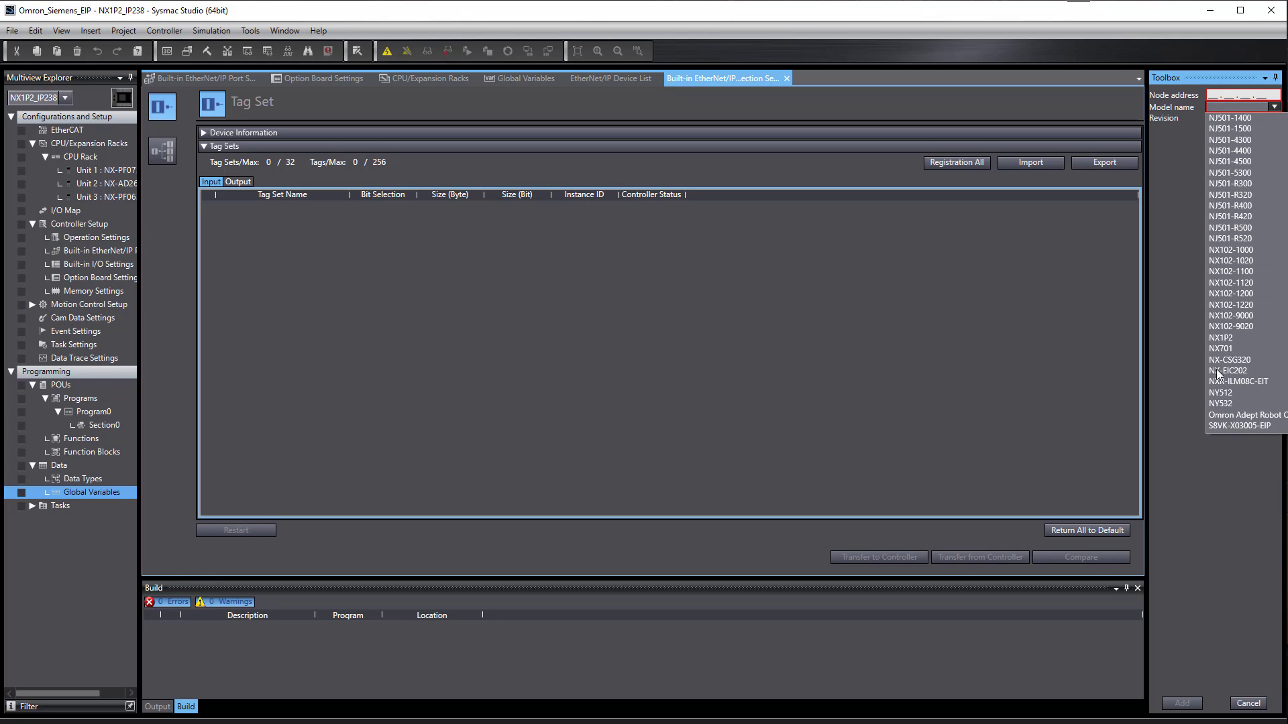
scroll(1218, 372, down, 7)
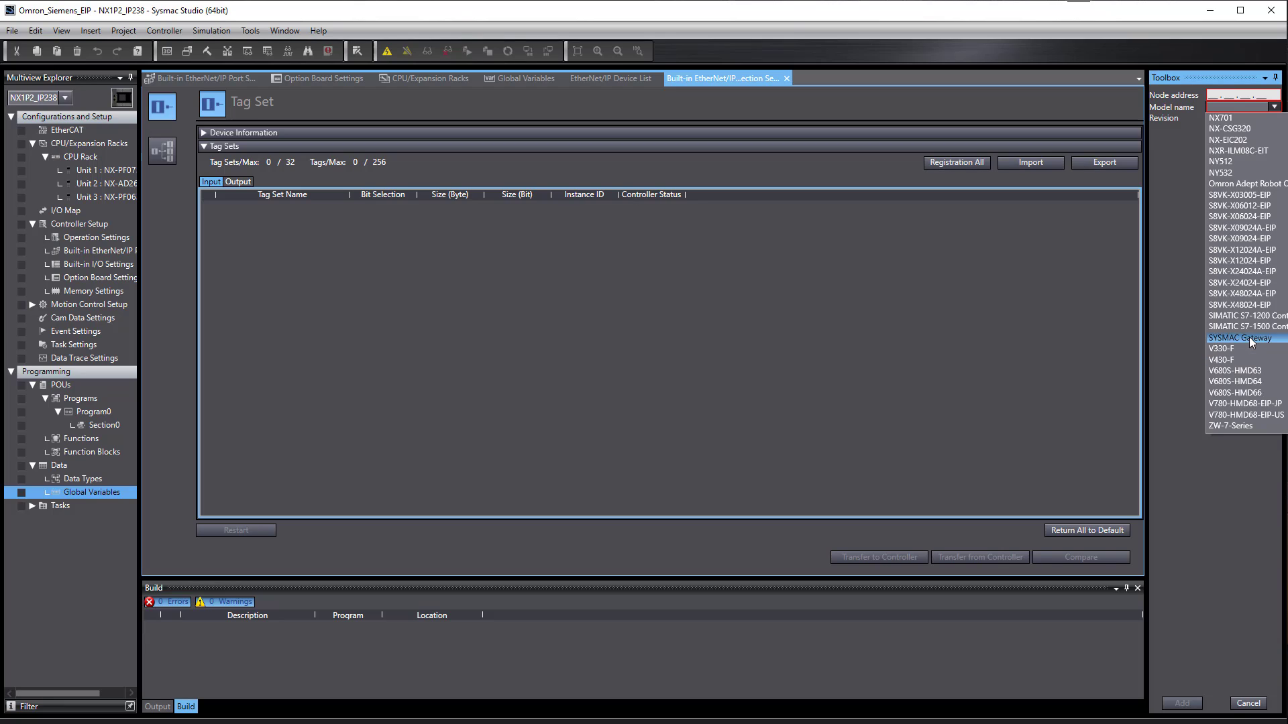
click(1241, 318)
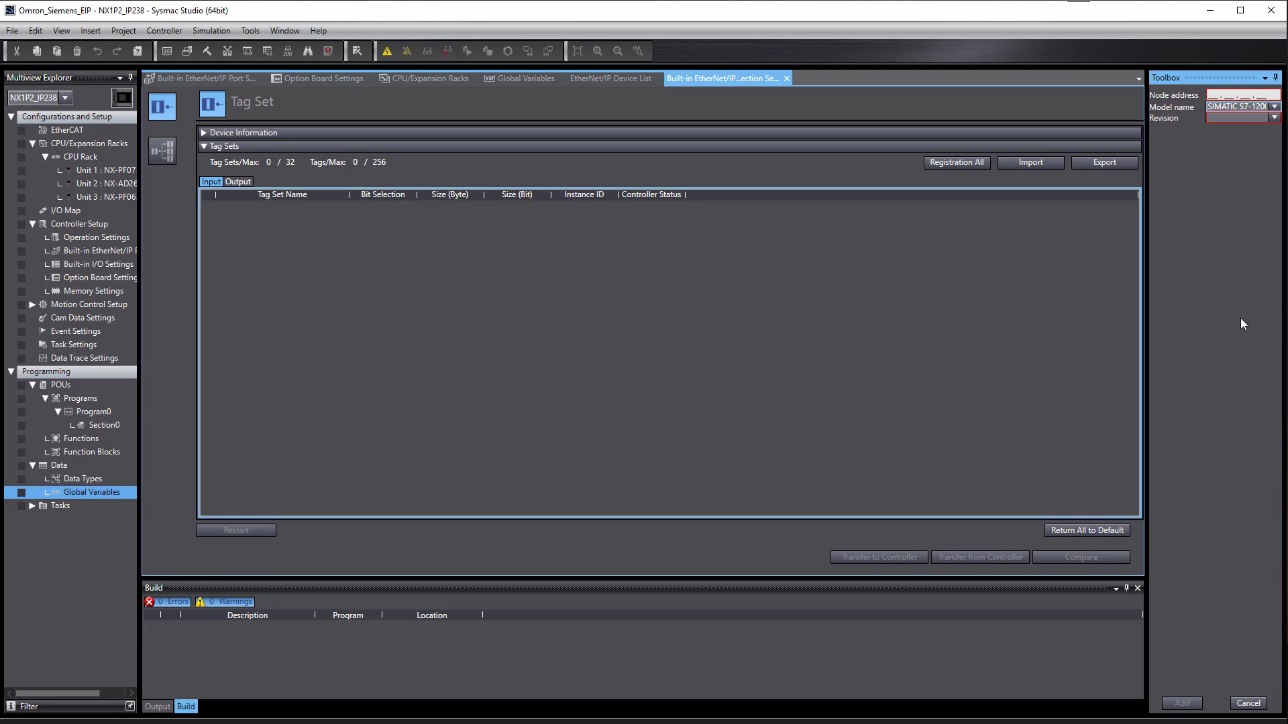
click(1213, 120)
click(1212, 130)
text(192 . 168 . 010 . 172)
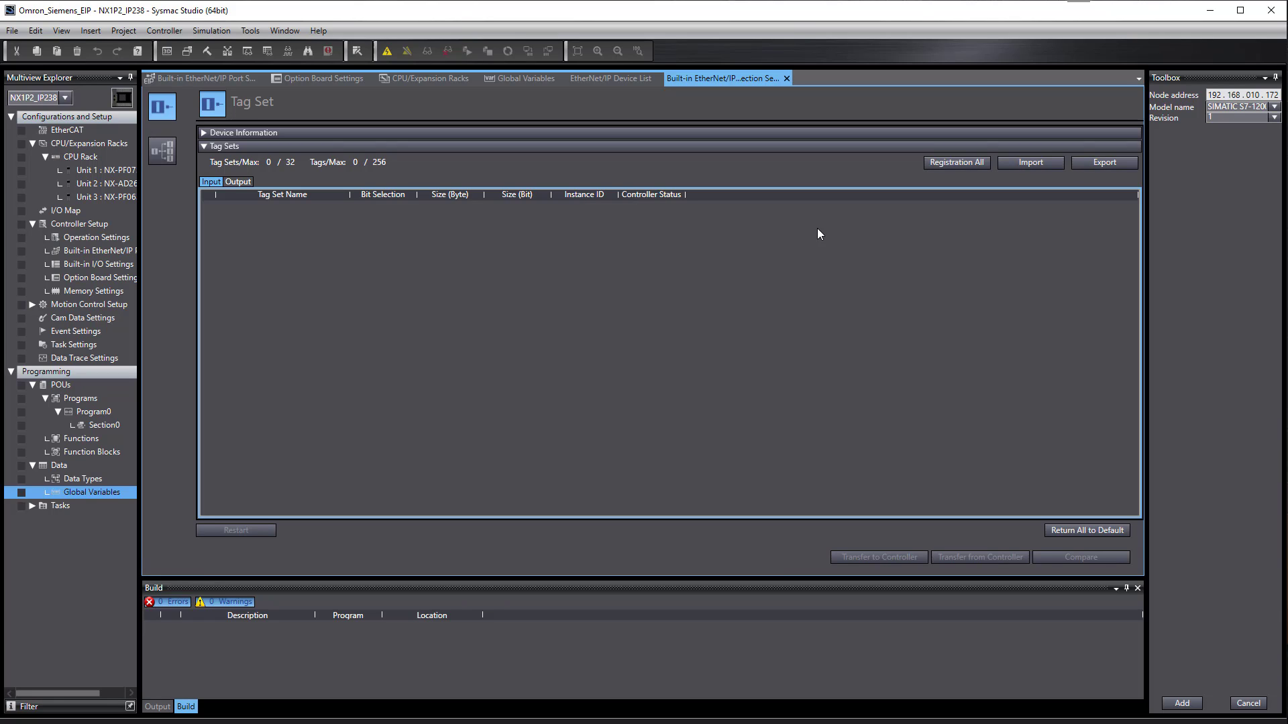
- Review the published global variables, register Del_1200 as input and AI_1200 as output tag set, and view the output tag sets
double_click(99, 496)
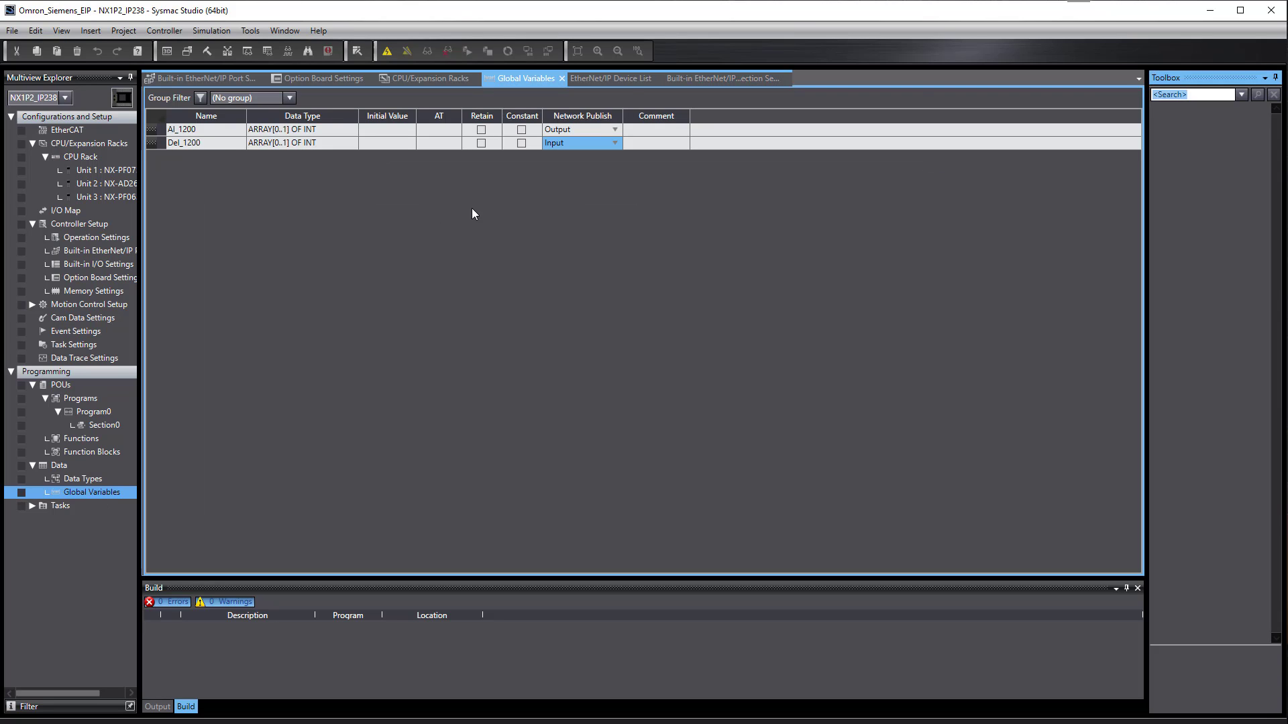
click(684, 79)
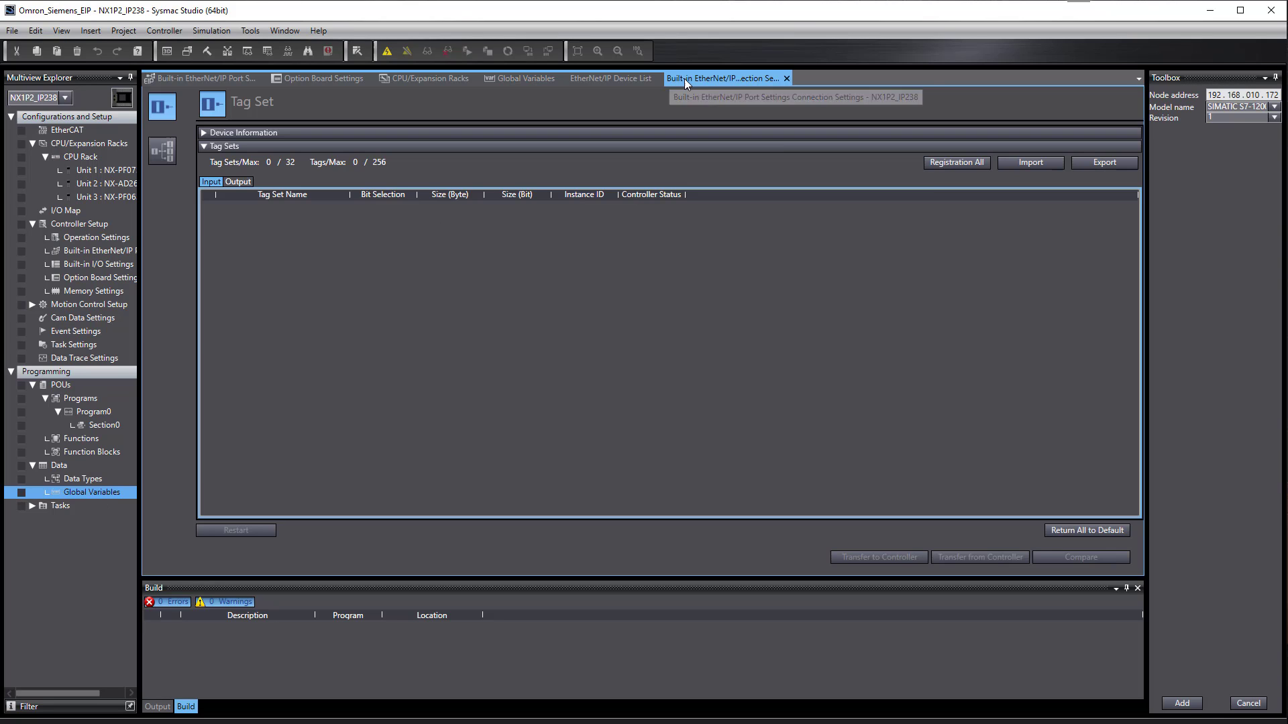
click(954, 163)
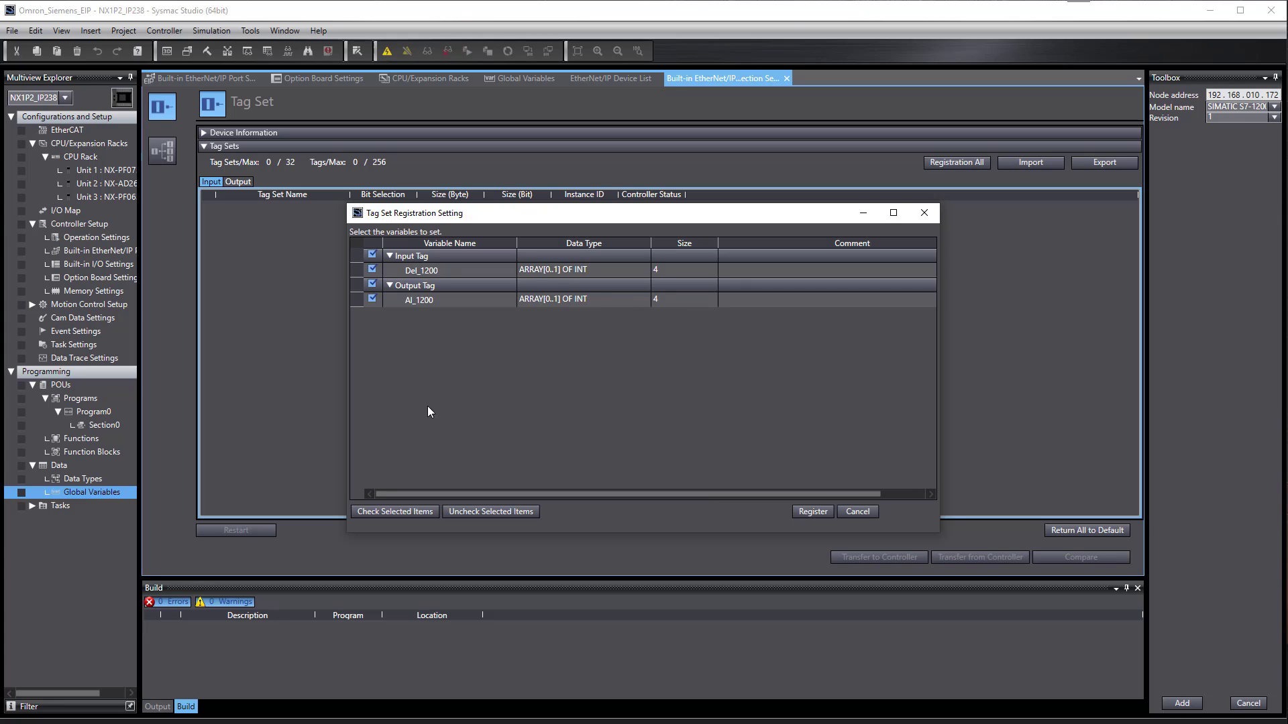
click(813, 511)
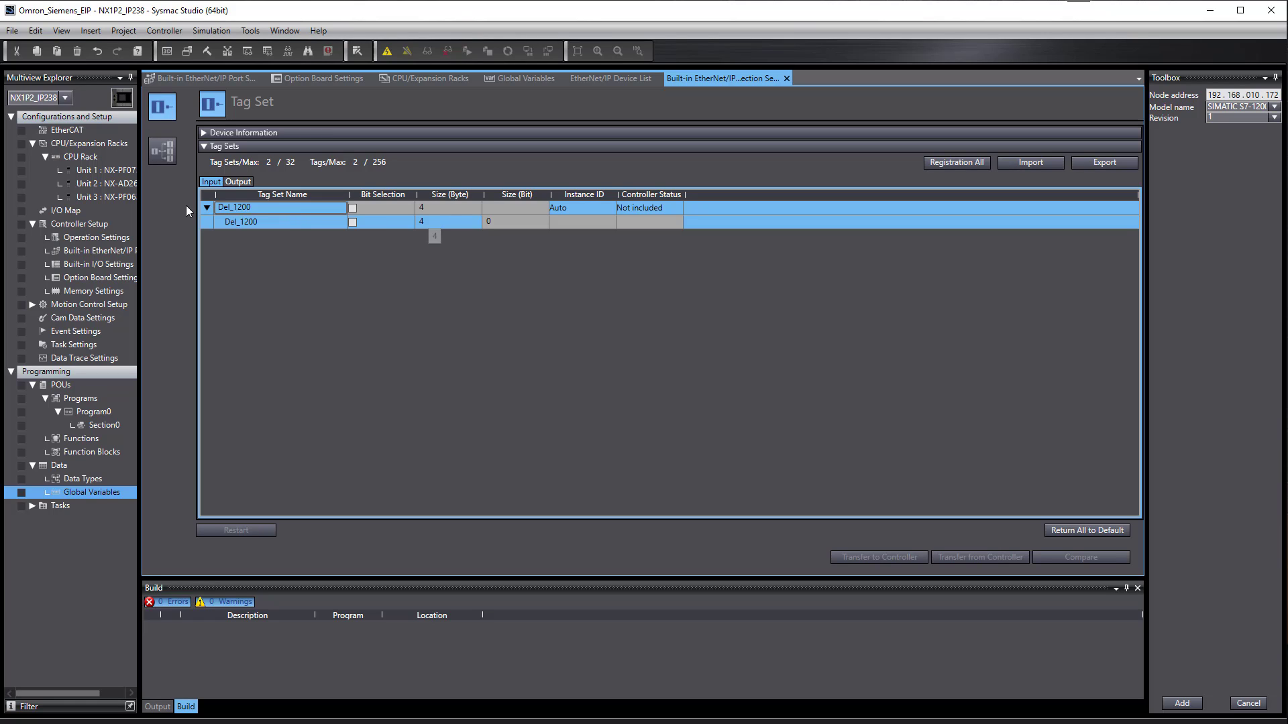
click(238, 182)
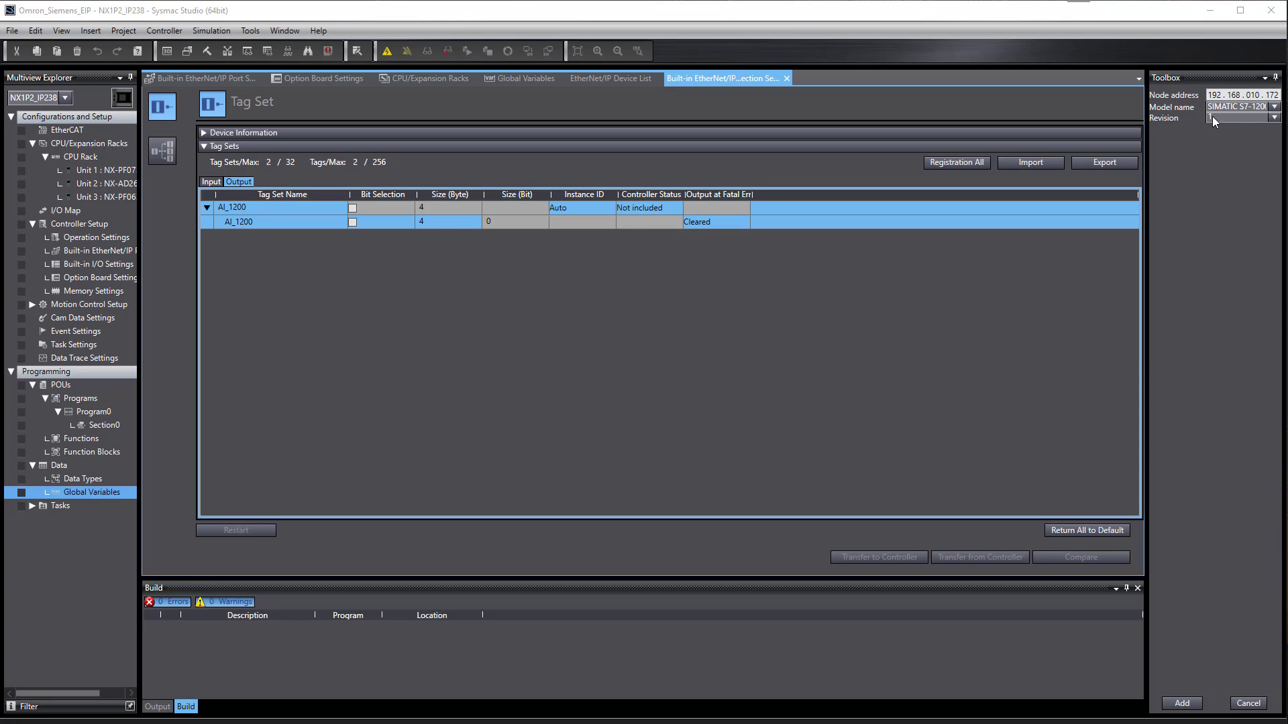
- Add the defined S7-1200 to the target devices and create a connection to 192.168.10.172
click(1182, 703)
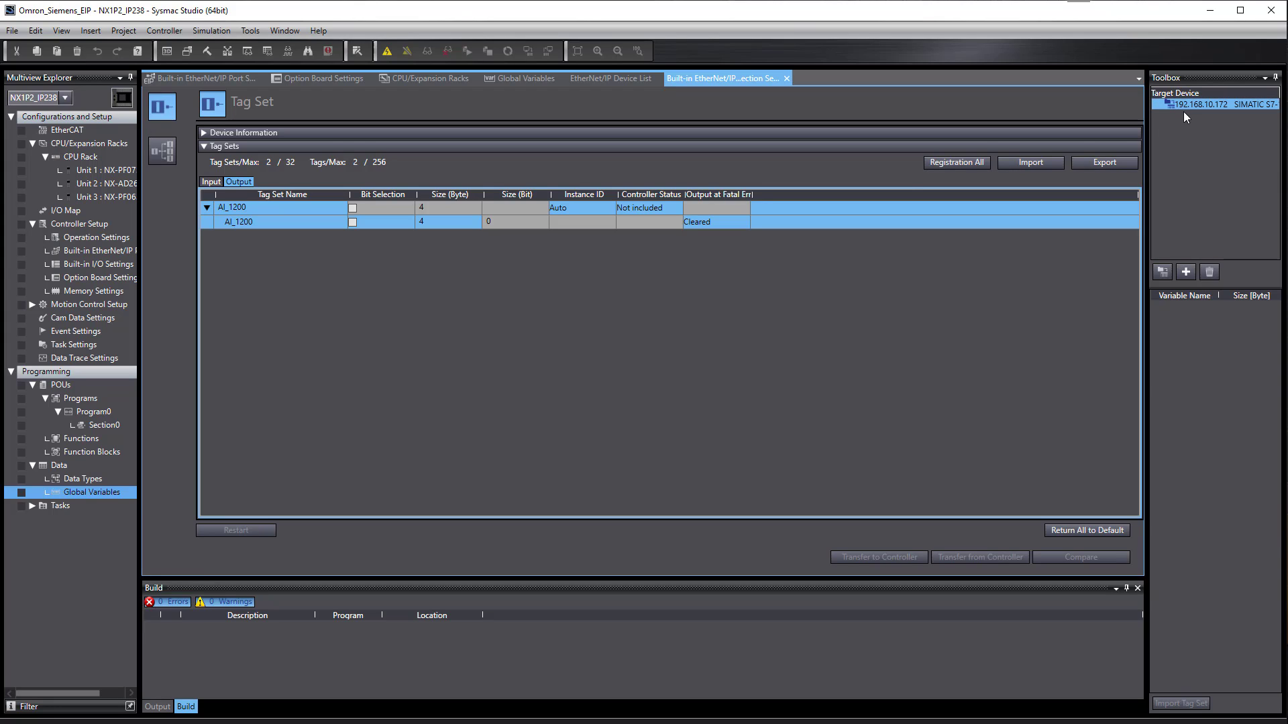
click(162, 152)
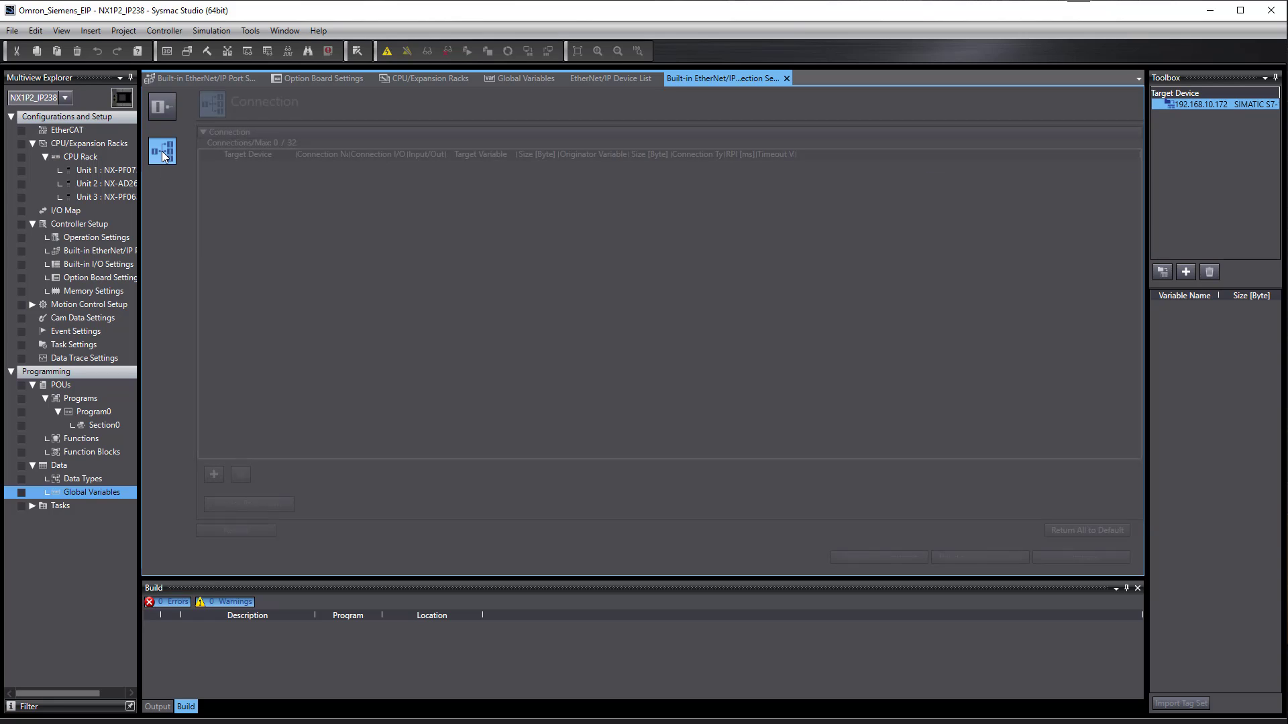
click(213, 474)
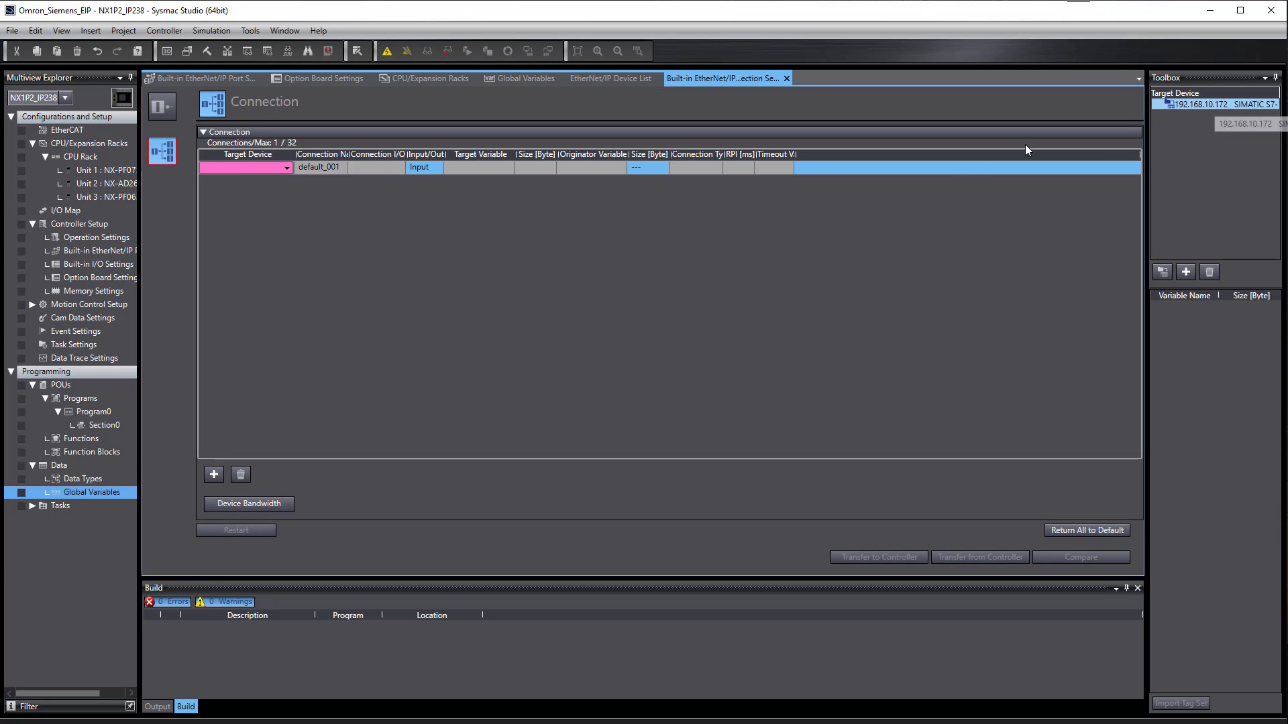
click(291, 171)
click(276, 180)
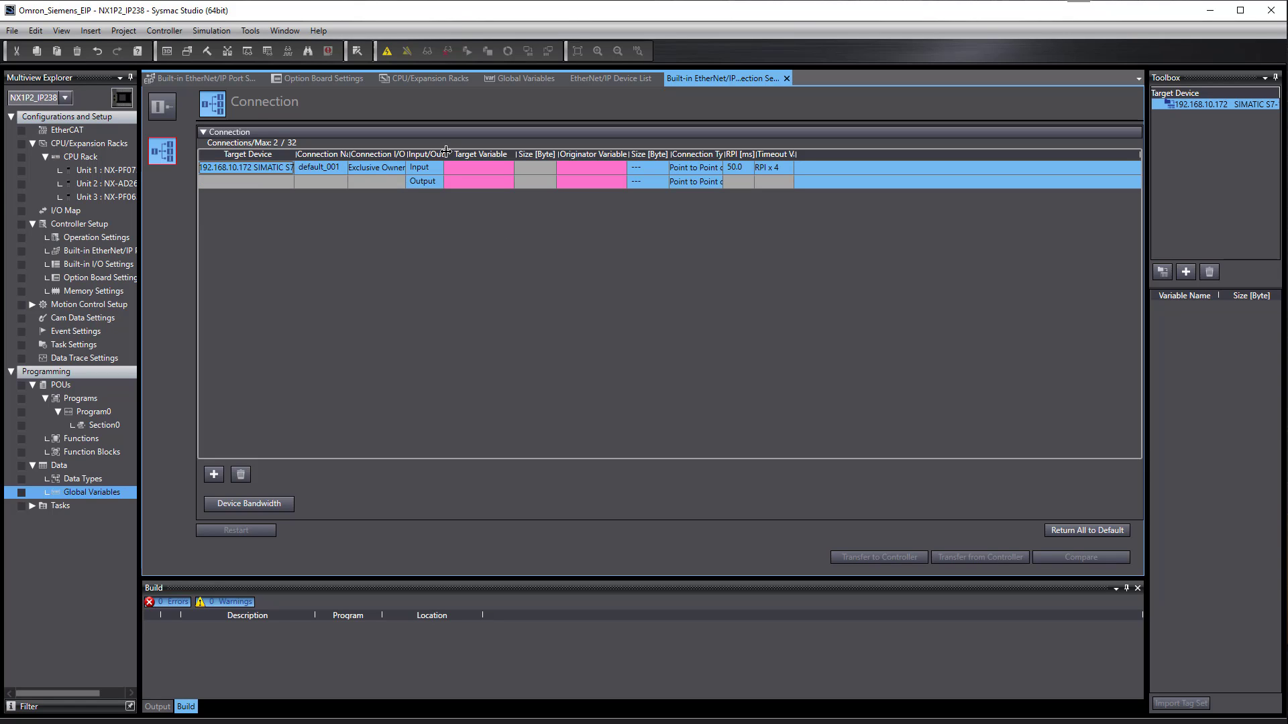
- Set the connection's target variables to 101 for the input and 102 for the output
click(451, 172)
text(101)
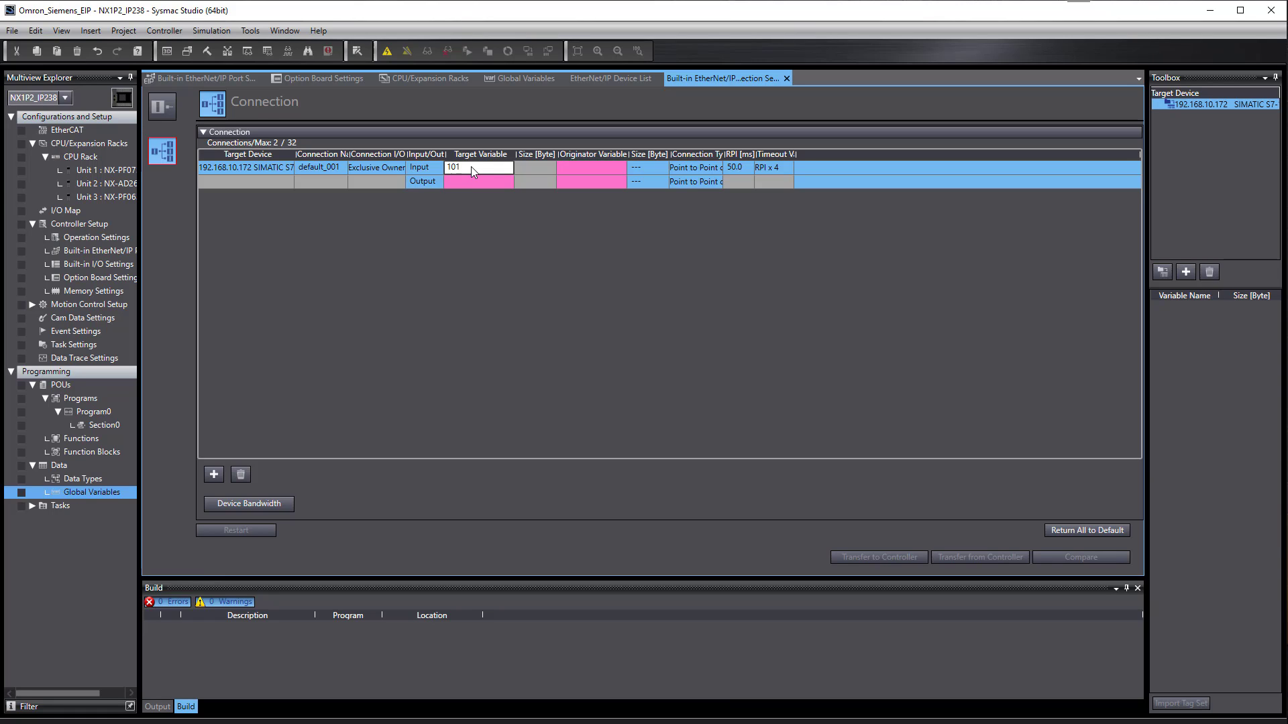
click(466, 185)
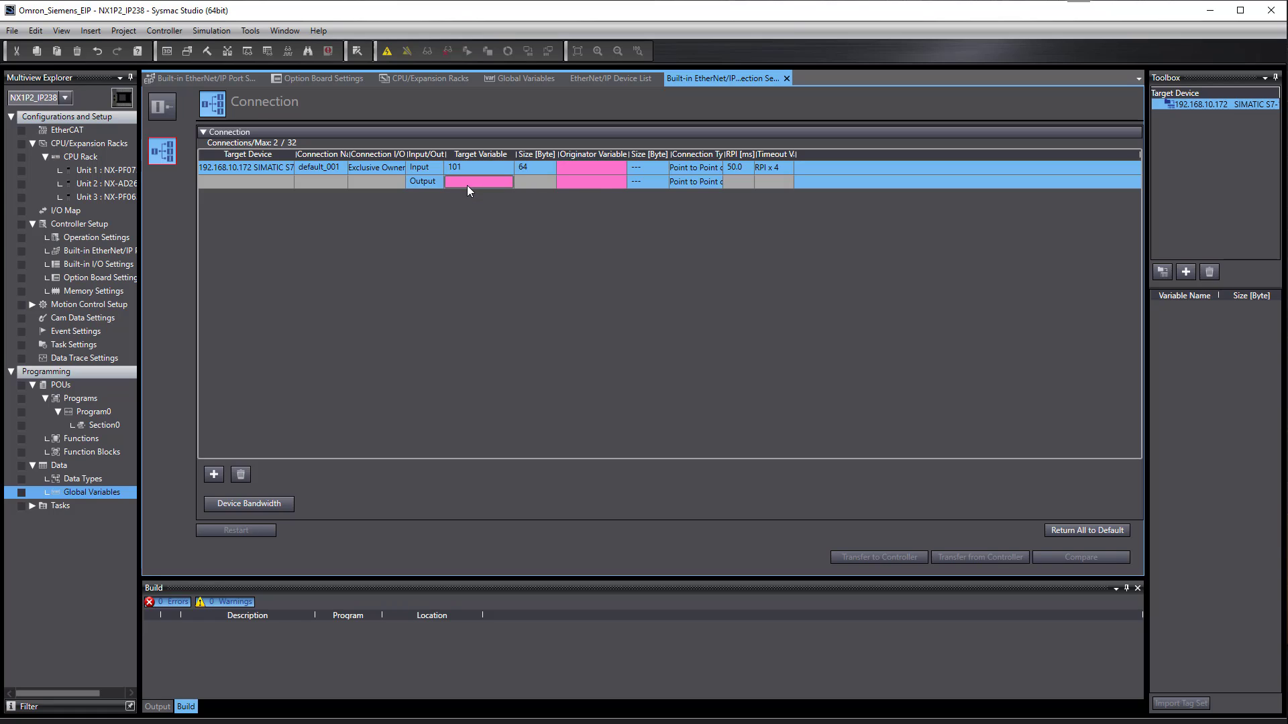
text(102)
key(Return)
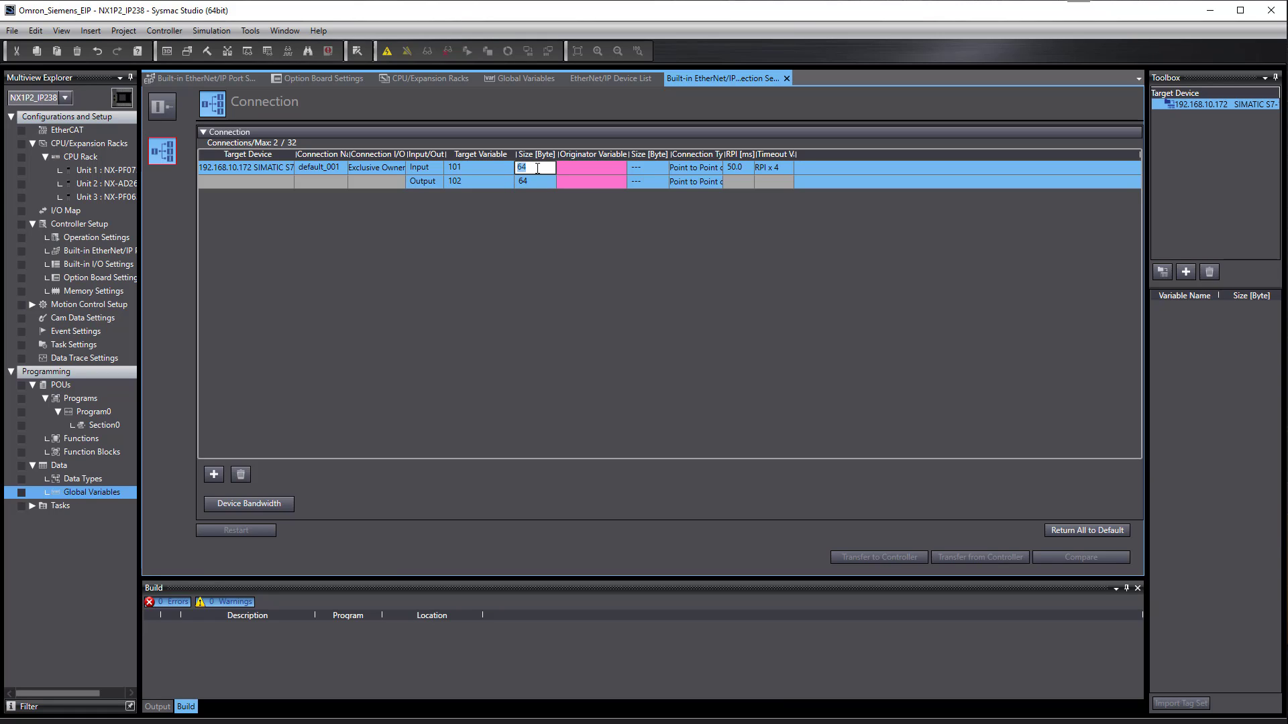
- Set the size of both target variables to 4 bytes
text(4)
key(Tab)
click(535, 181)
text(4)
key(Tab)
- Assign Del_1200 as originator variable of the input and AI_1200 as originator variable of the output
click(608, 167)
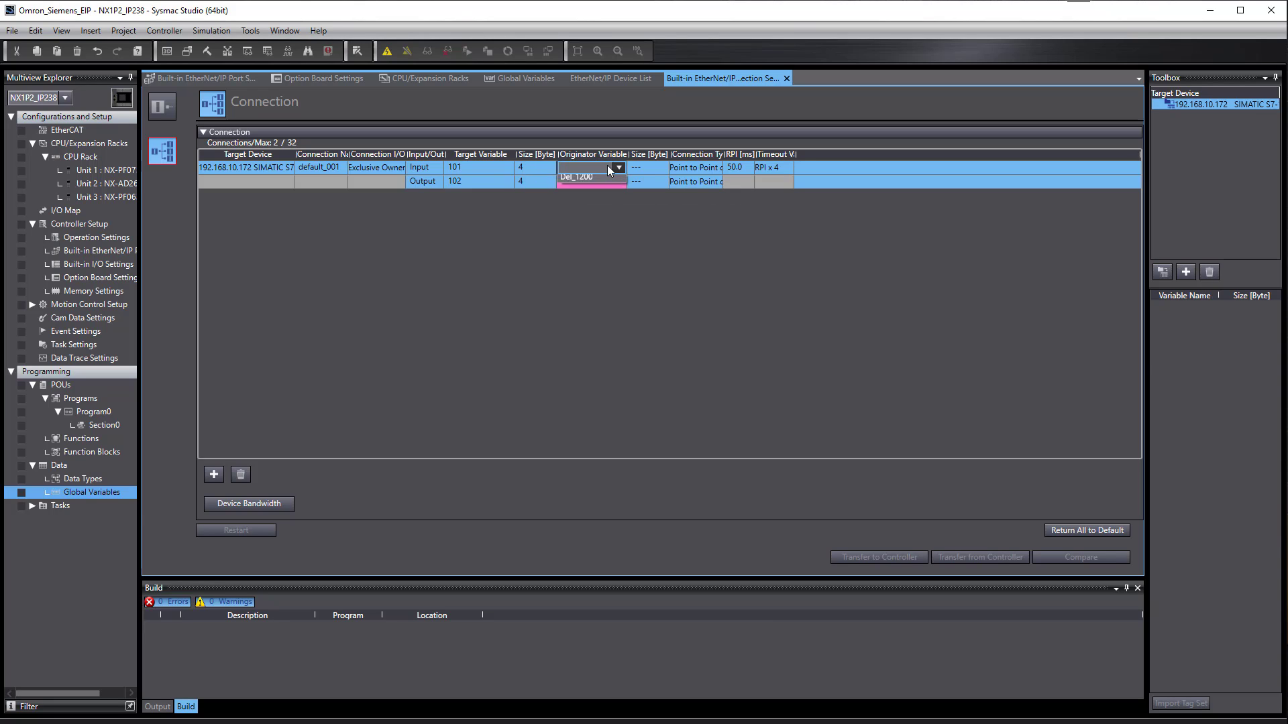
click(587, 182)
click(593, 195)
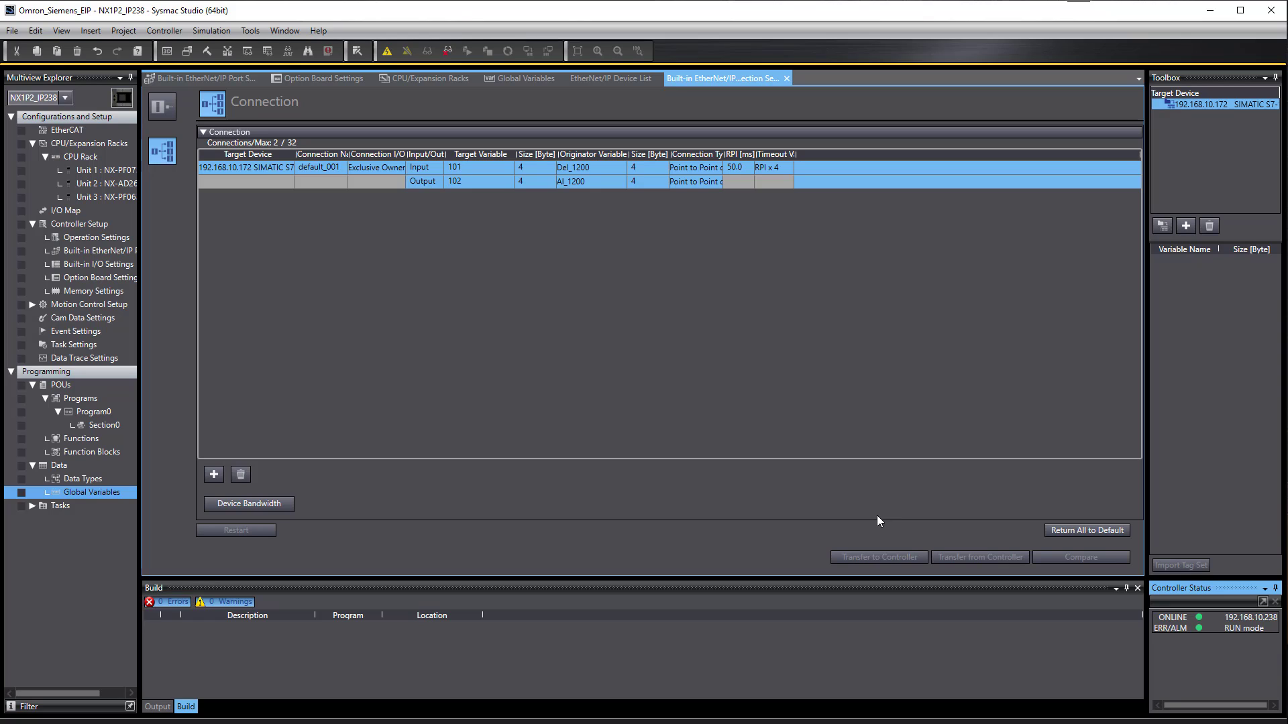
- Transfer the EtherNet/IP connection settings to the controller in RUN mode
click(878, 557)
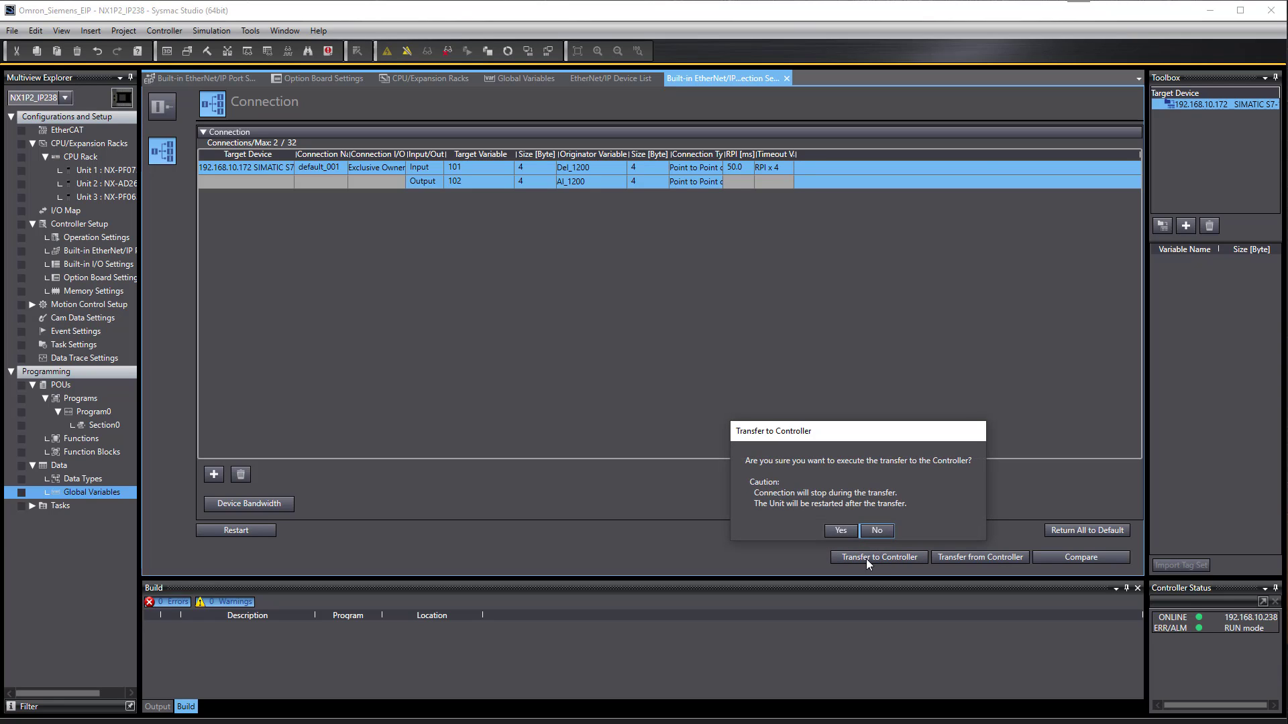
click(846, 531)
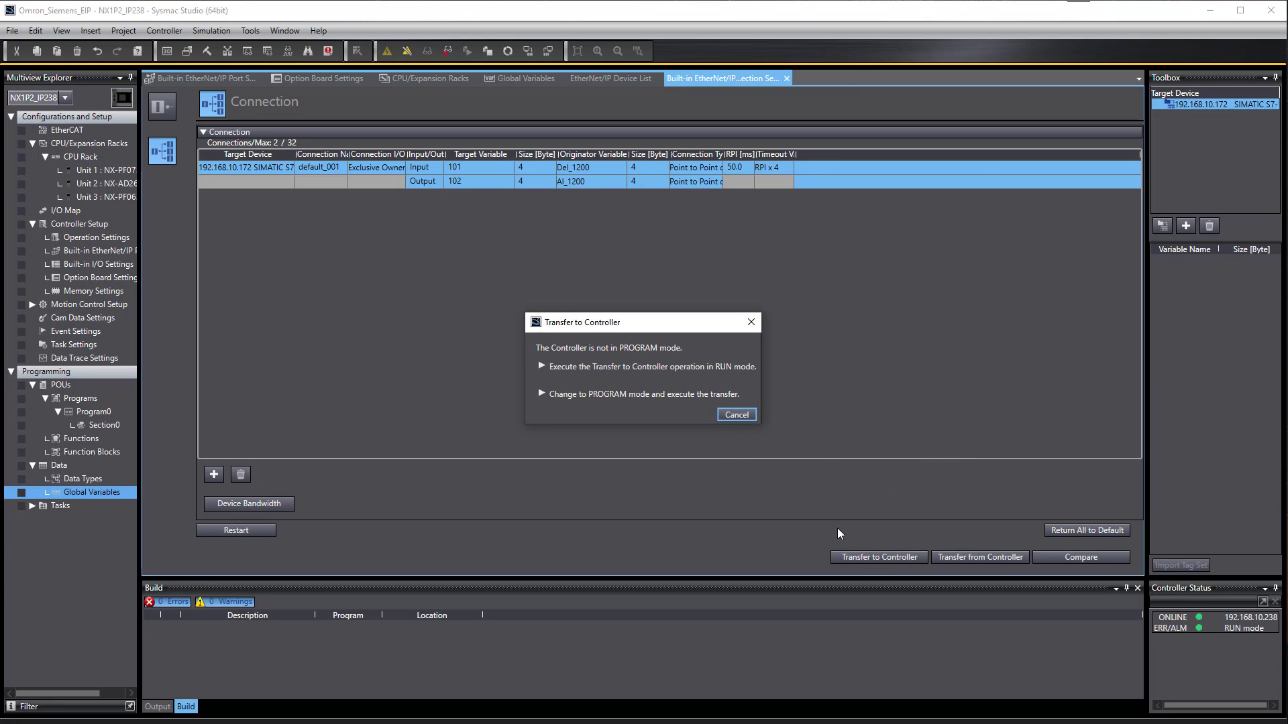
click(711, 369)
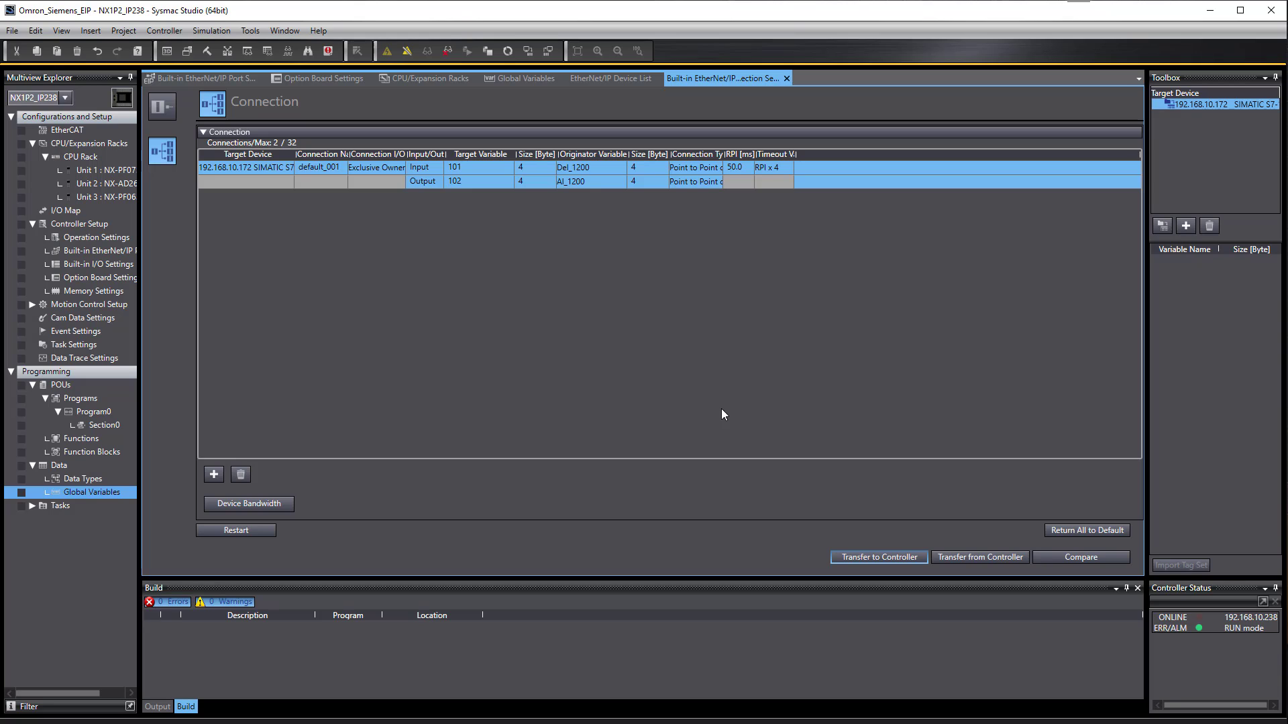
- Transfer the project's configuration and programming to the controller, leaving out the EtherNet/IP connection settings
click(529, 54)
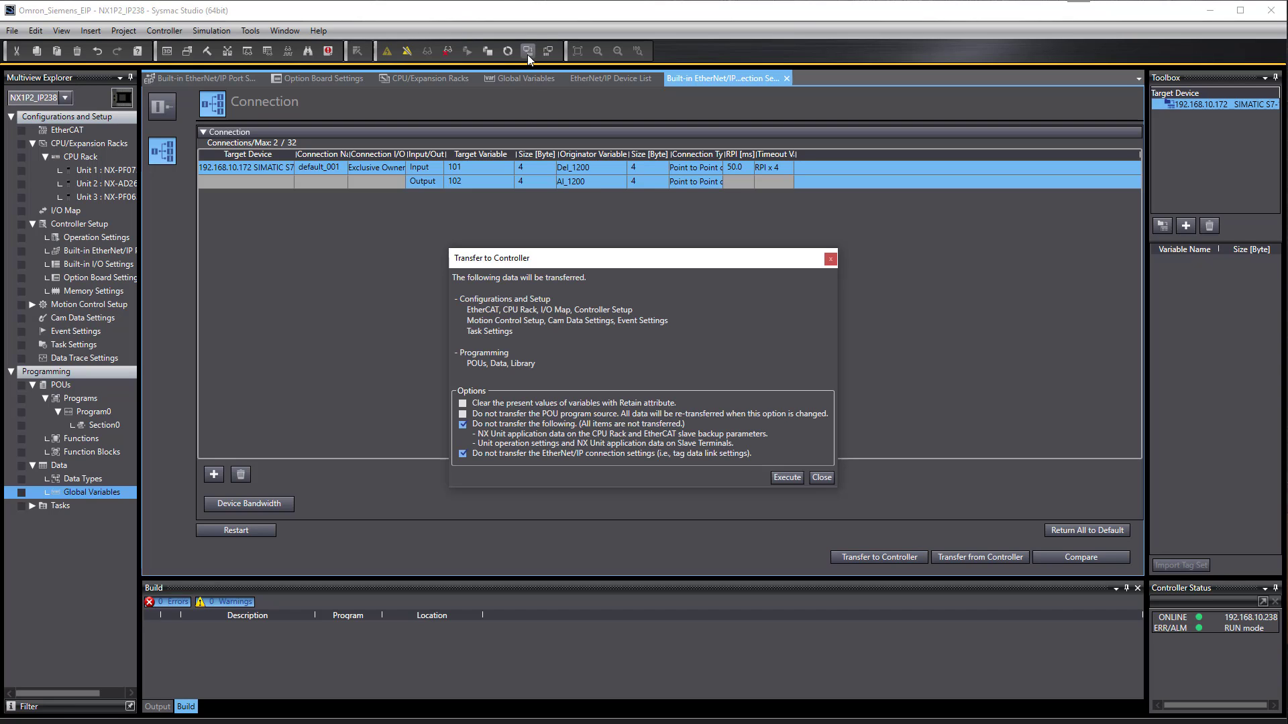
click(462, 453)
click(787, 481)
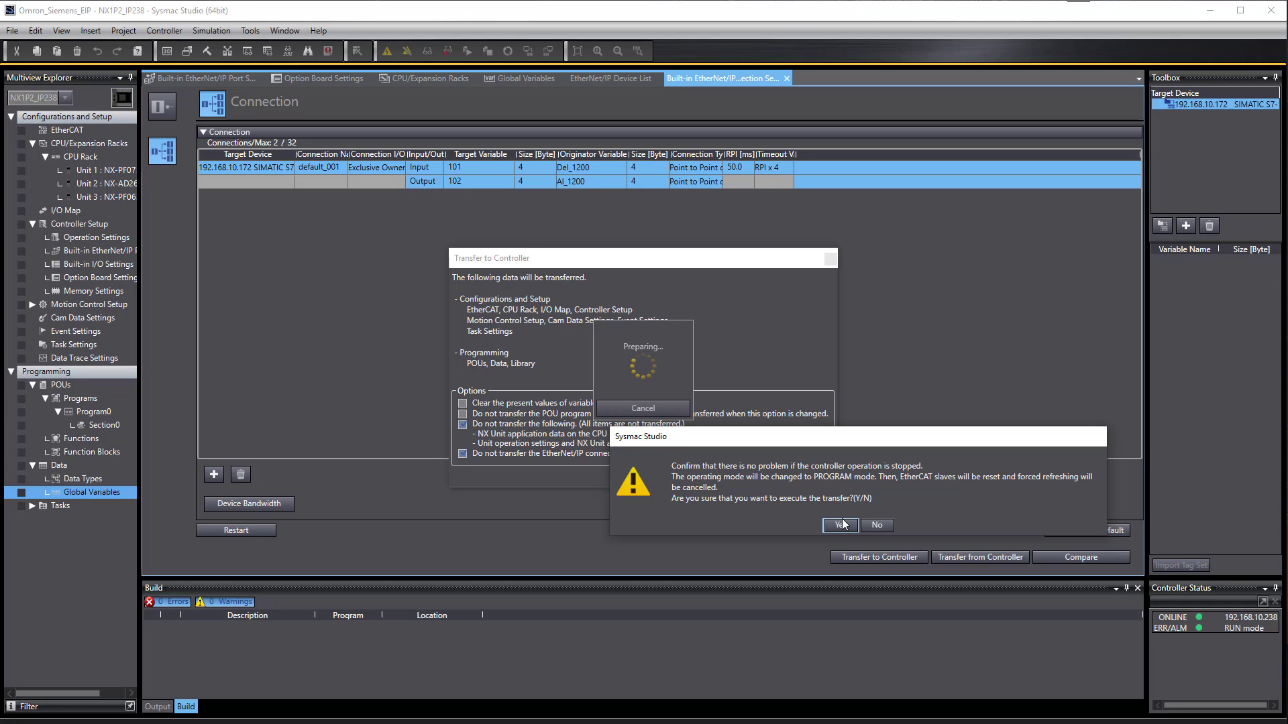
click(841, 522)
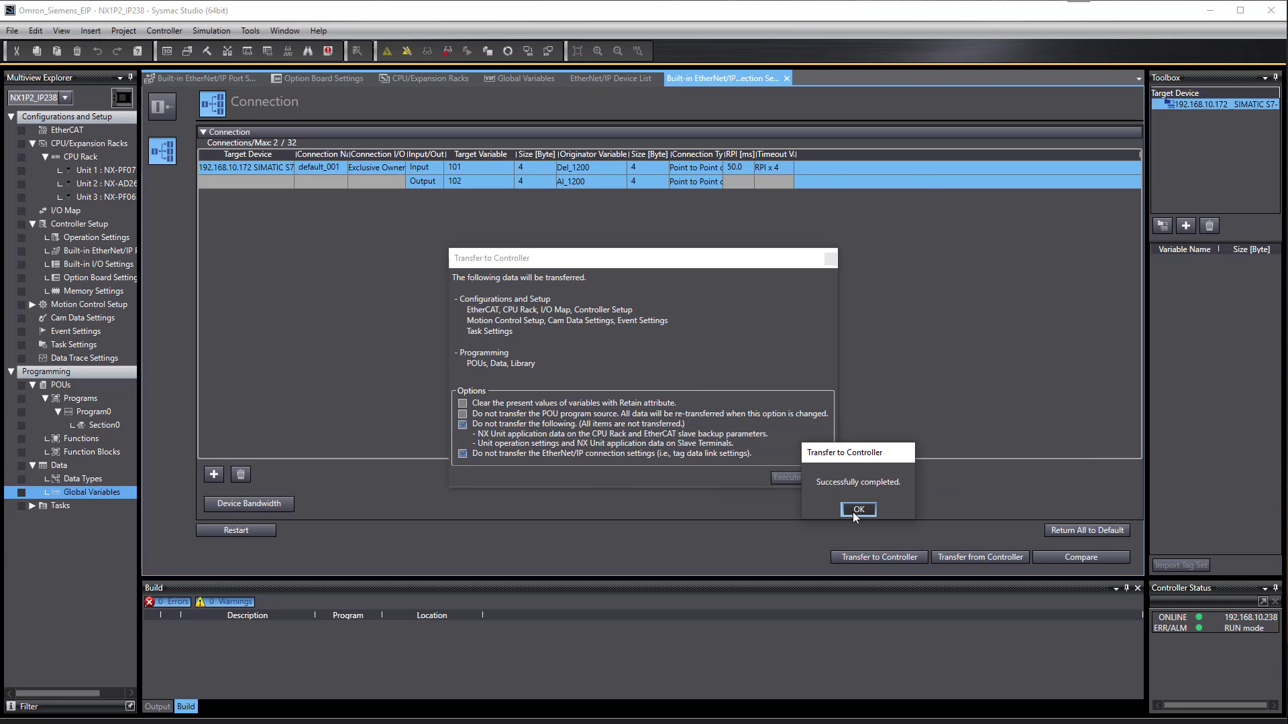
click(858, 509)
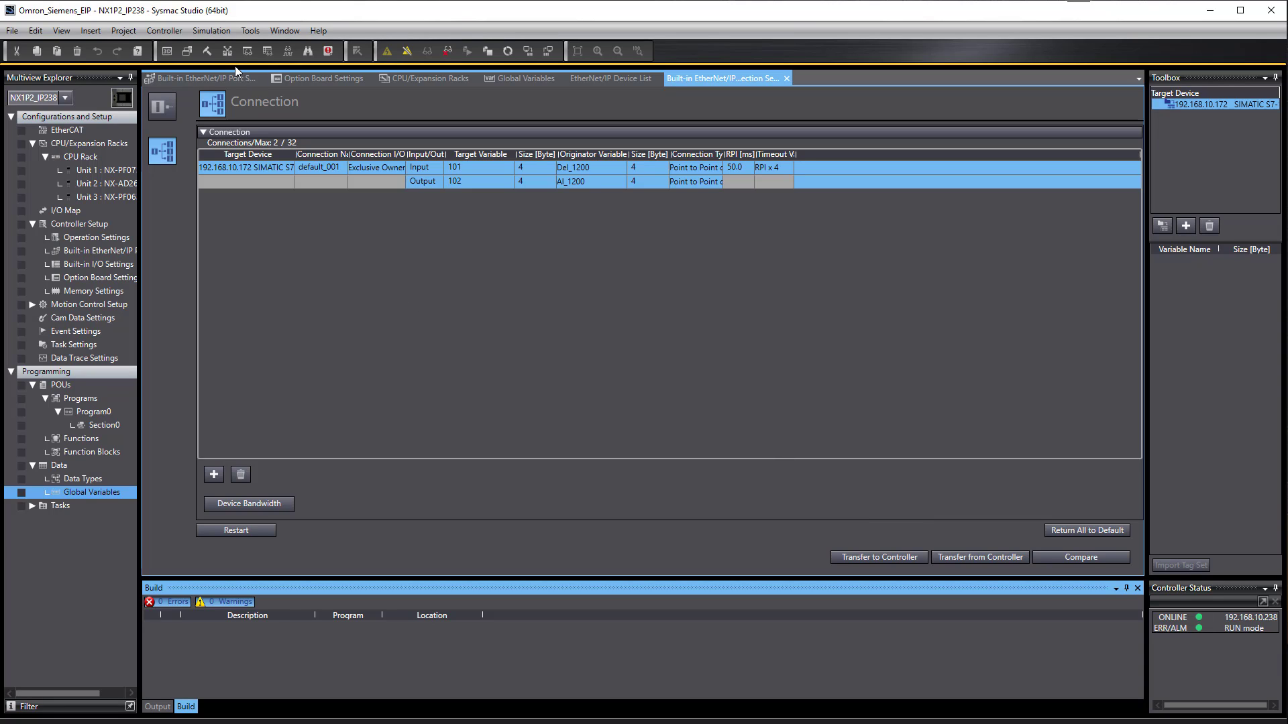
- Open a project watch window and add AI_1200[0] to its first two rows
click(245, 52)
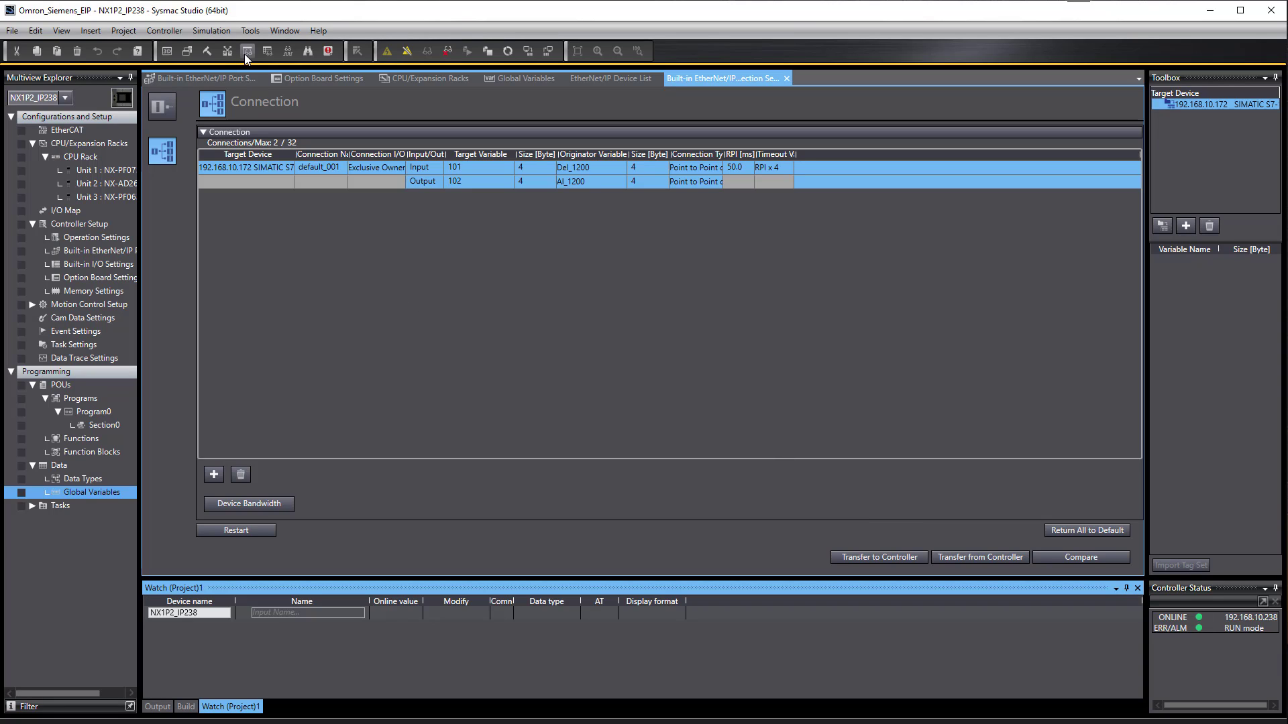
click(285, 612)
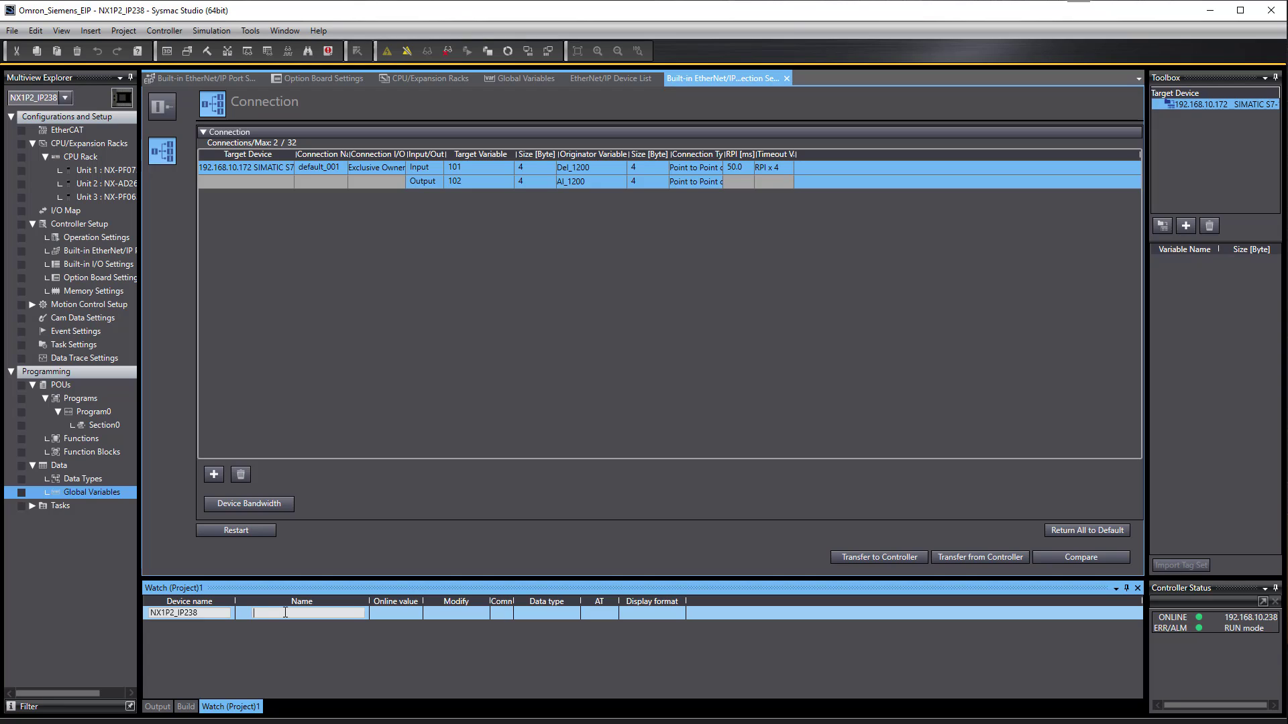
text(al)
key(Return)
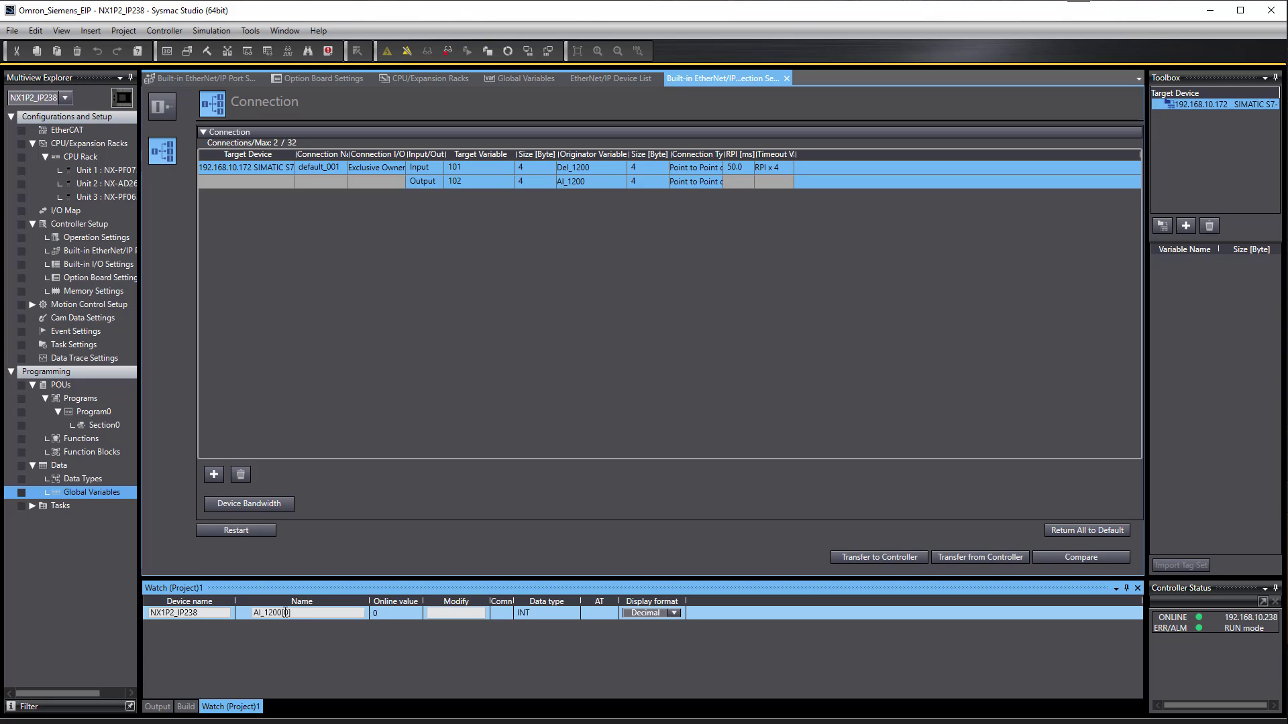
key(Return)
text(al)
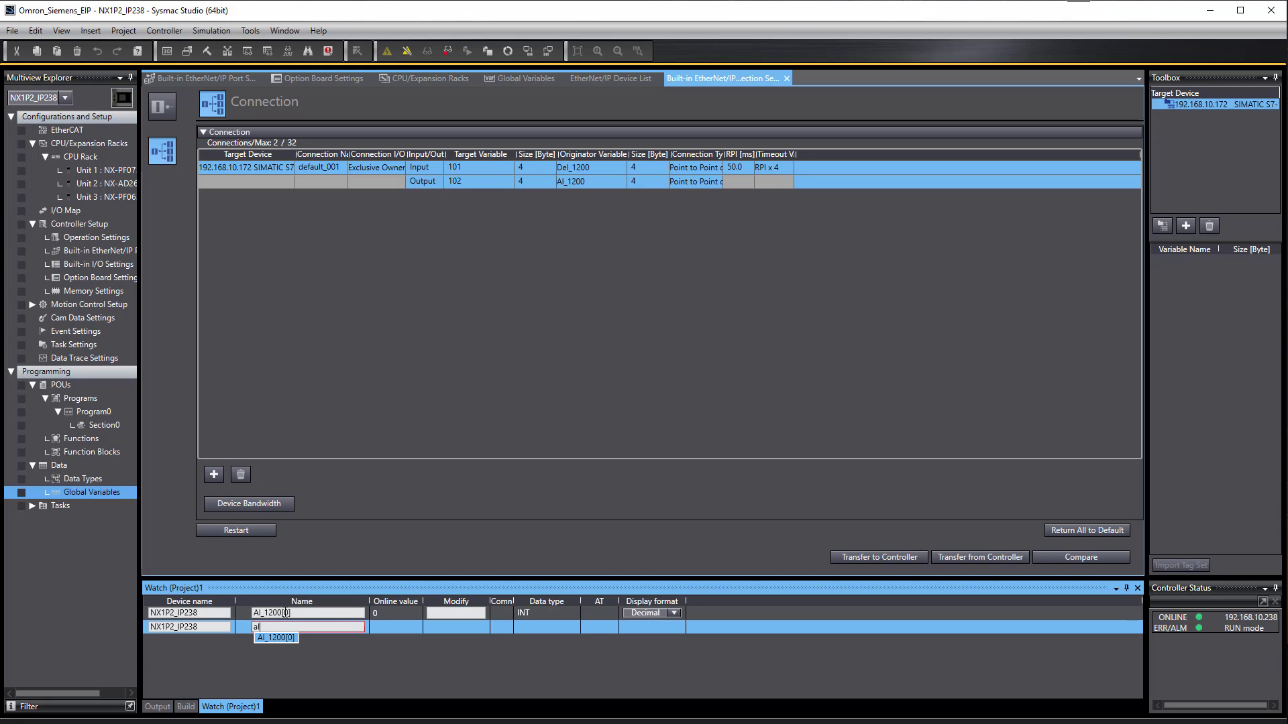
key(Return)
key(Return)
- Add Del_1200[0] and Del_1200[1] to the watch list
text(d)
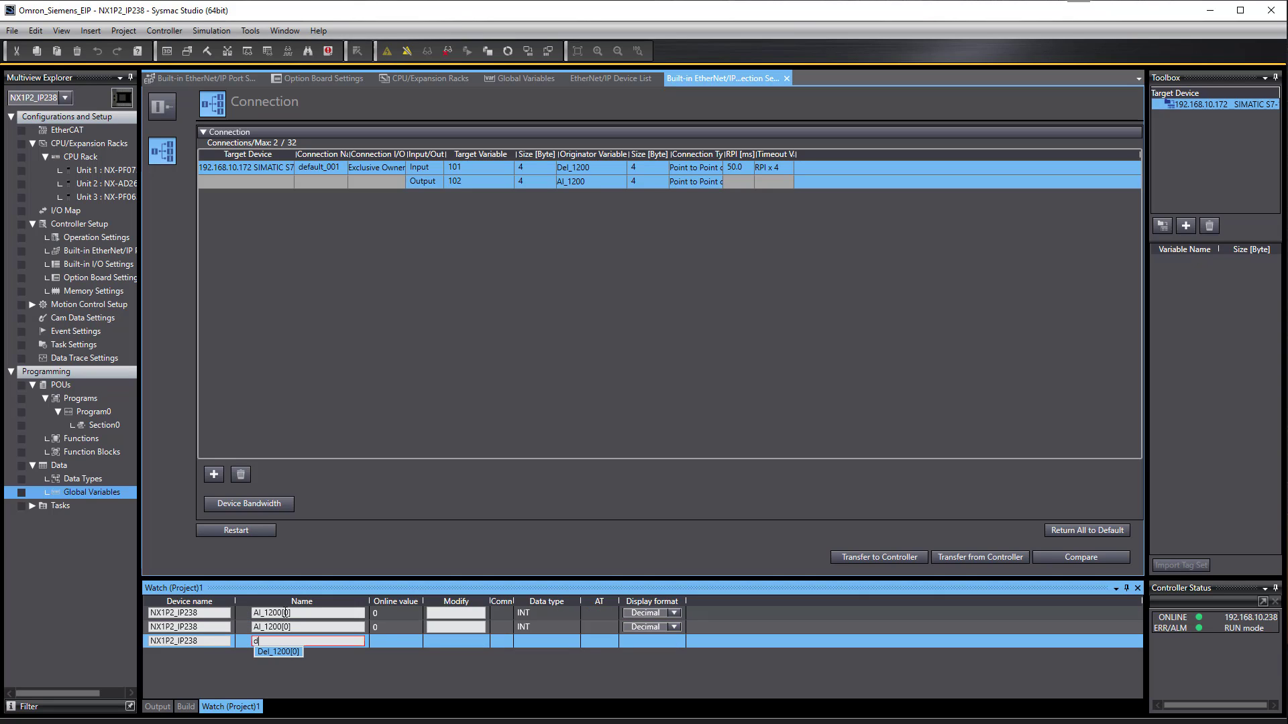
text(e)
key(Return)
key(Return)
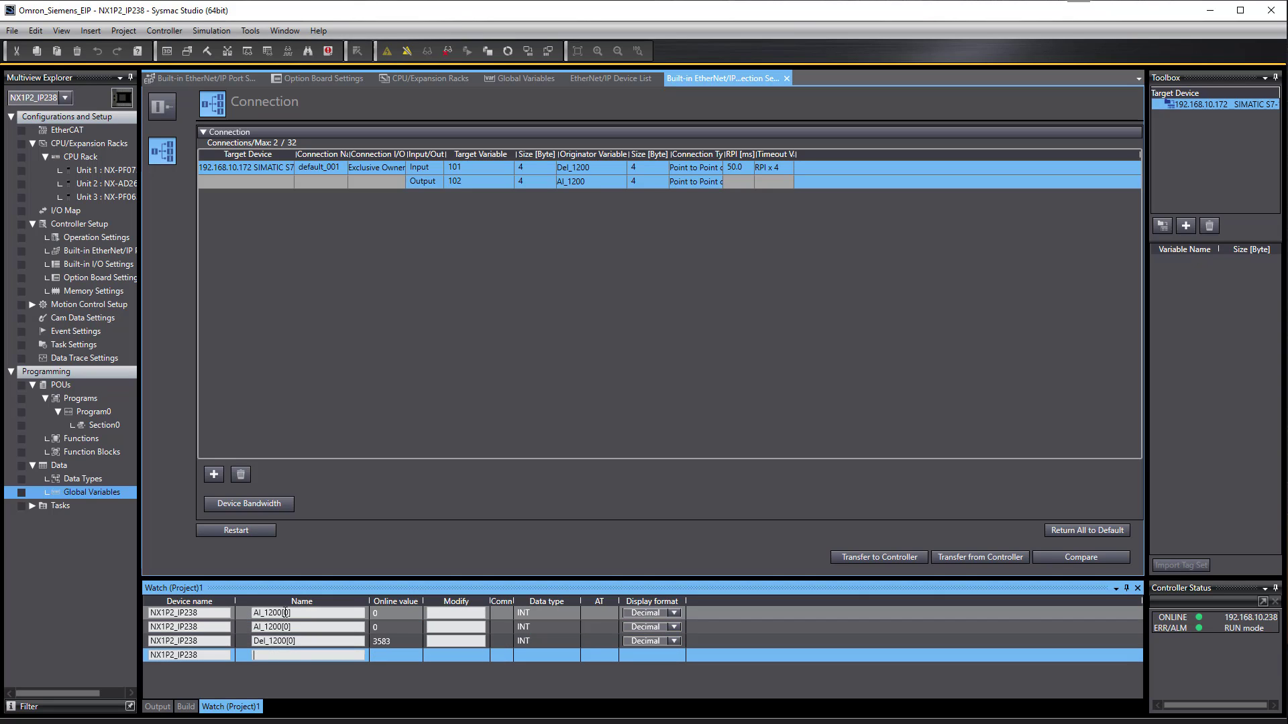
text(d)
key(Return)
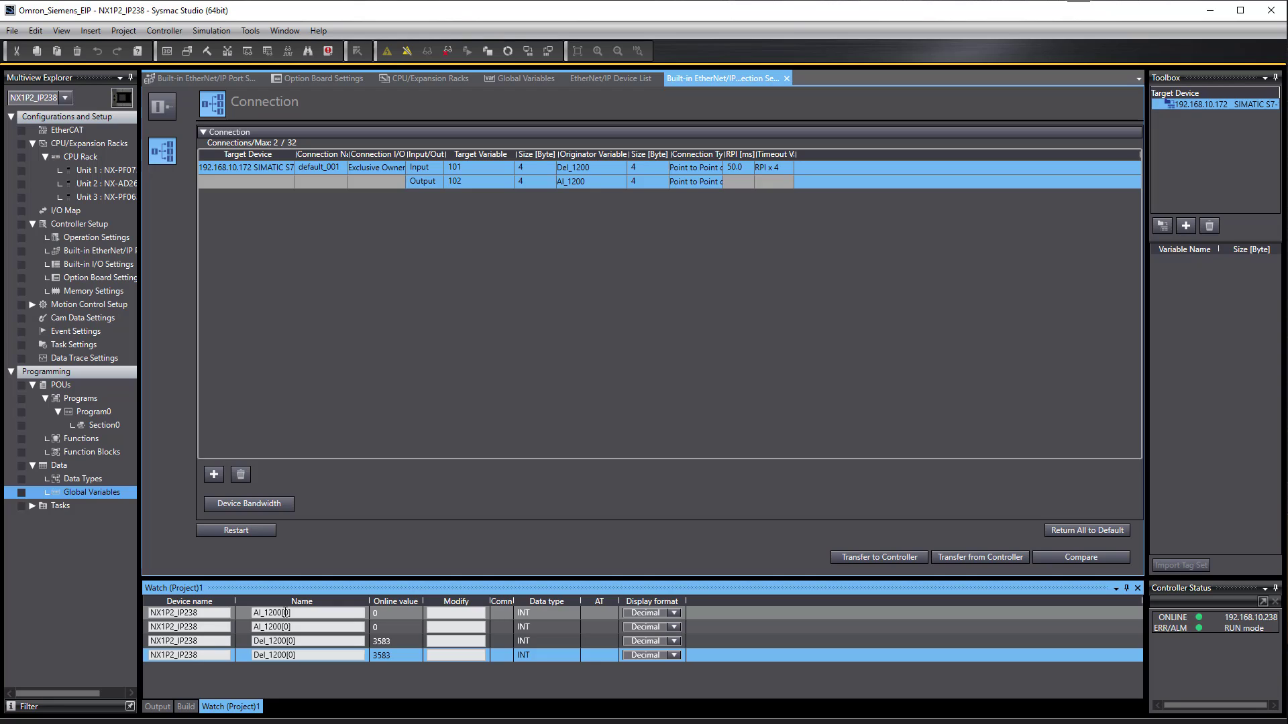
key(BackSpace)
key(BackSpace)
text(1])
key(Return)
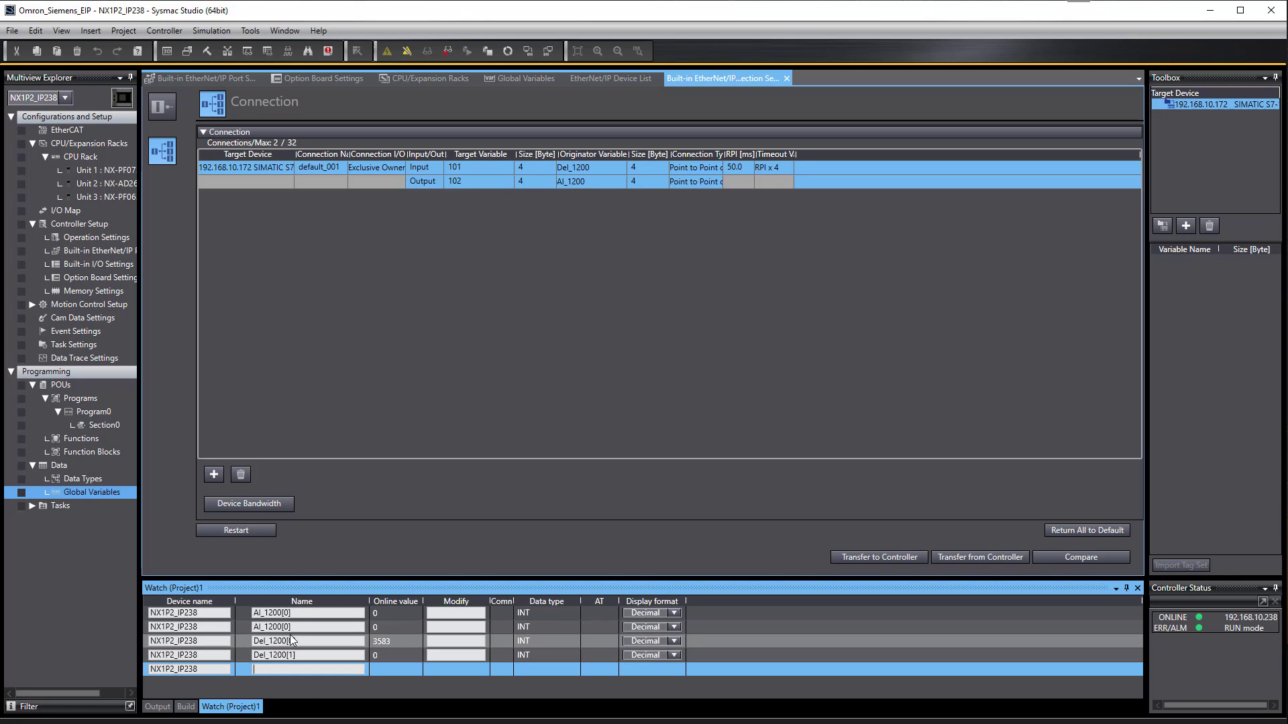
- Change the duplicate AI_1200[0] entry in the second watch row to AI_1200[1]
click(290, 627)
key(BackSpace)
key(BackSpace)
text(1])
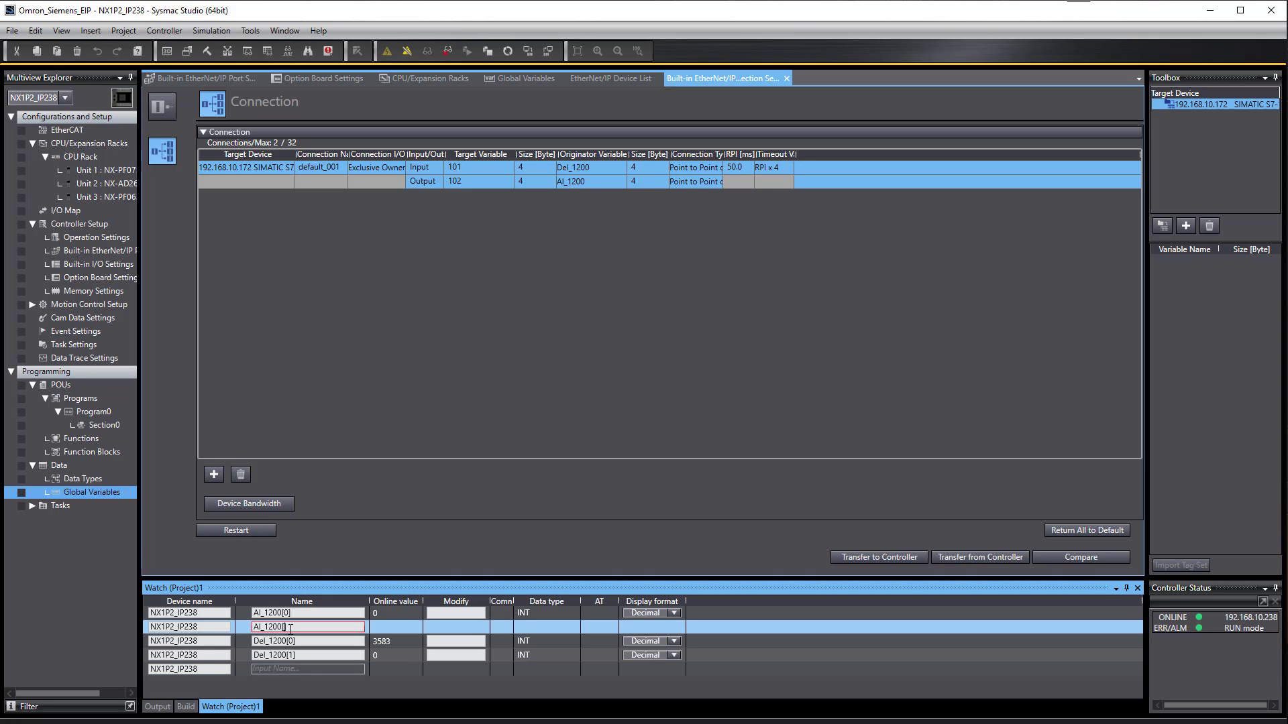
key(Return)
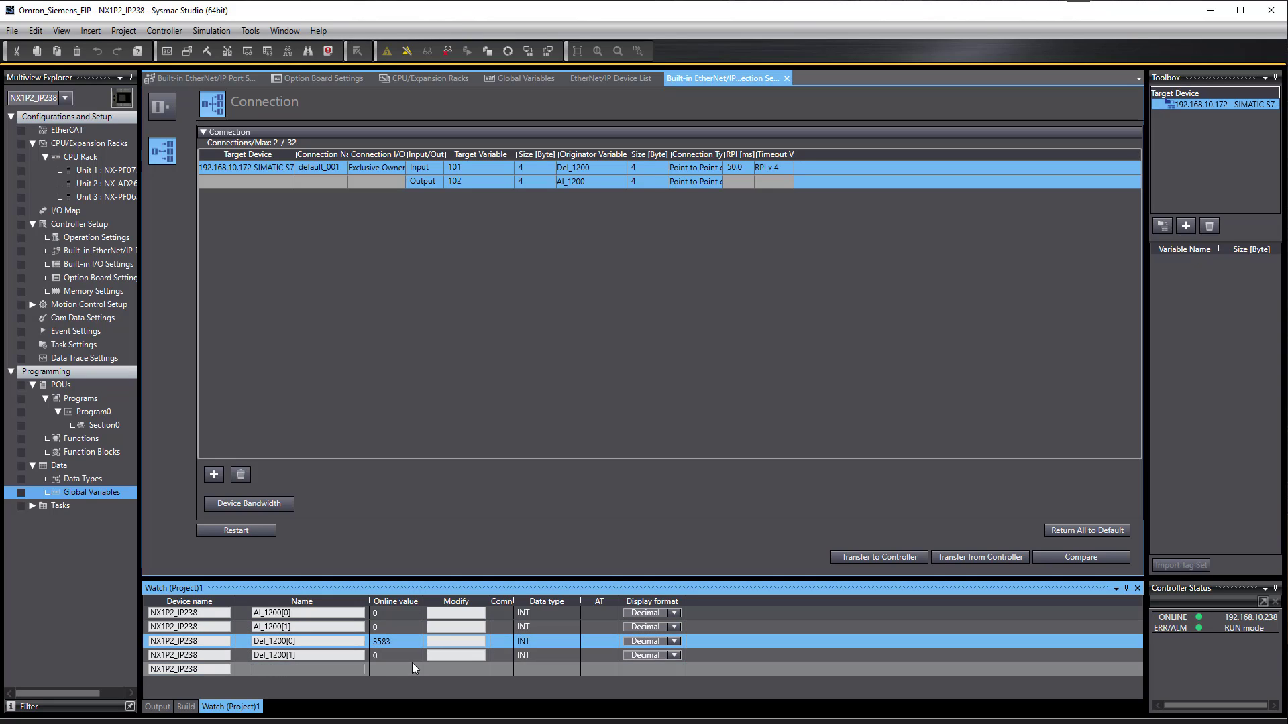
click(412, 664)
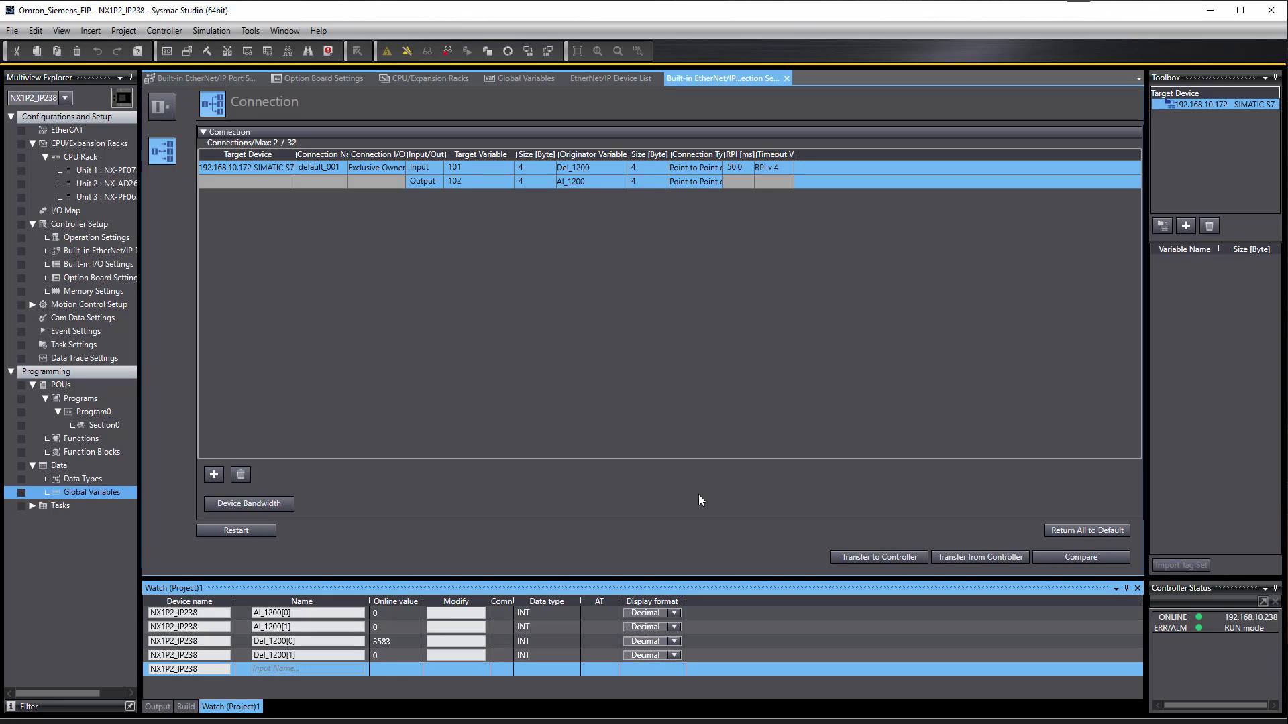
- Switch to TIA Portal, where the Omron_Siemens_EIP project shows the device view of PLC_172
click(1207, 10)
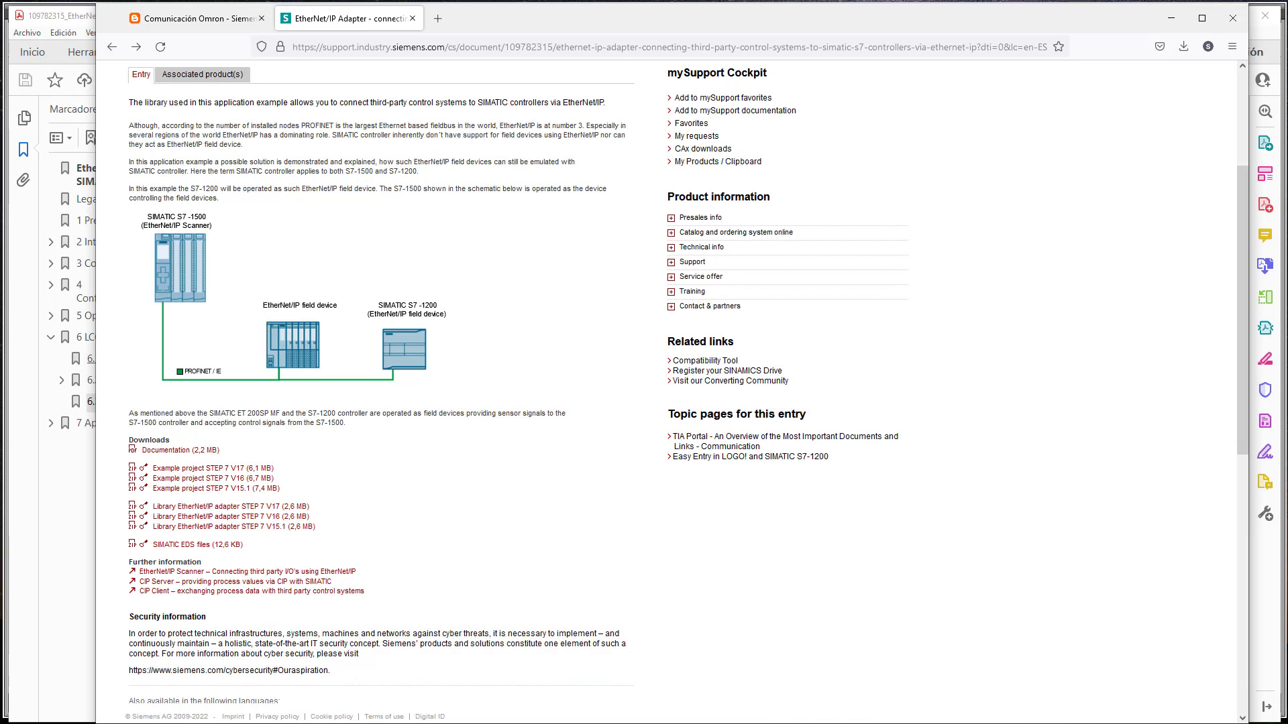
click(468, 723)
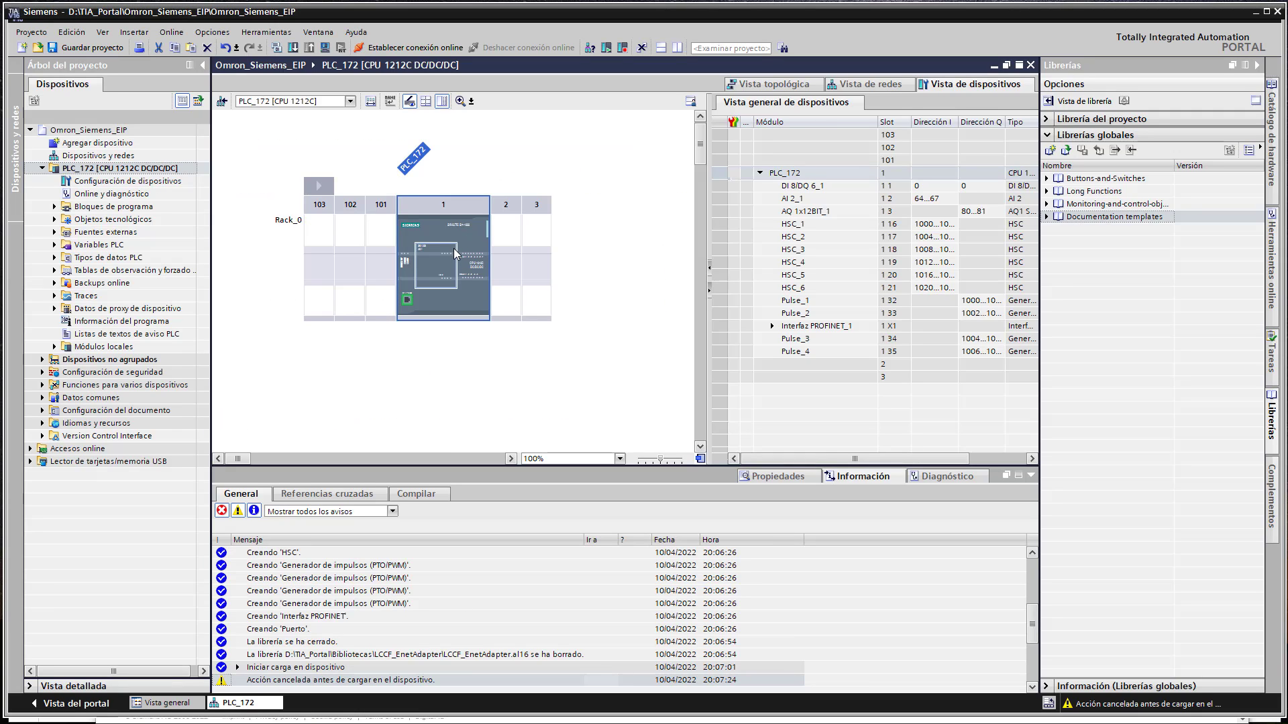
click(454, 253)
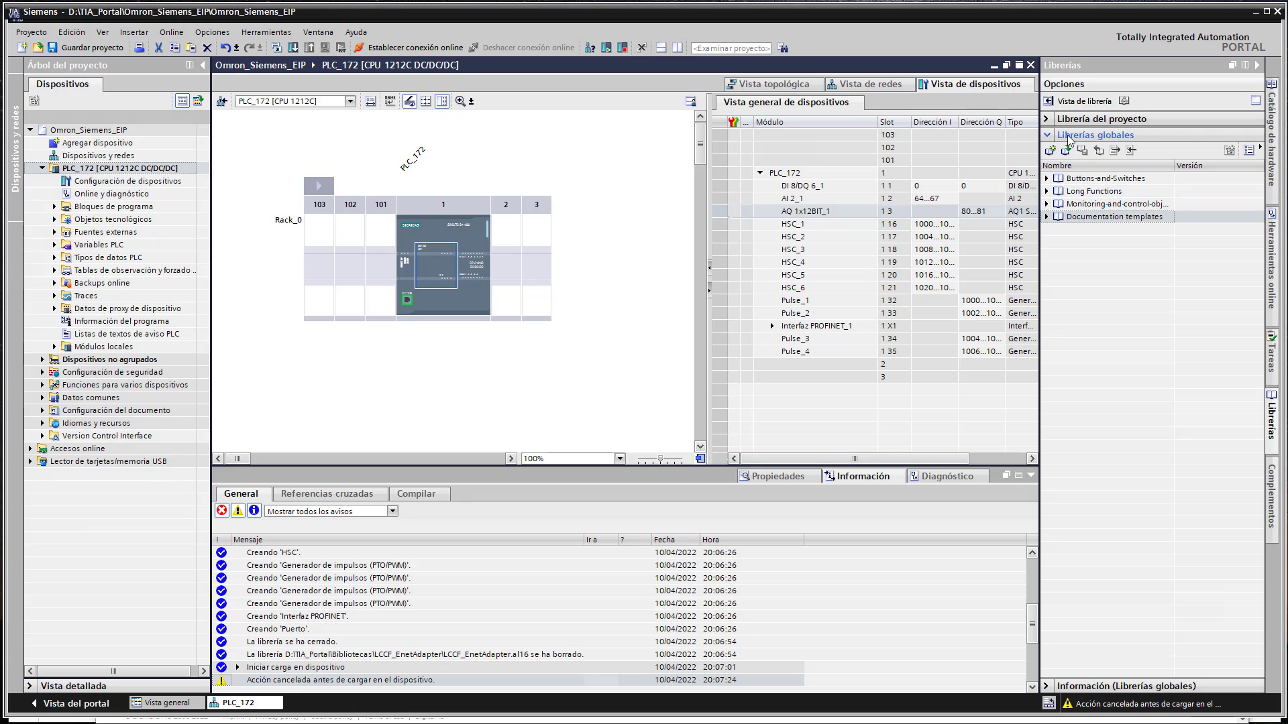
- Open the compressed global library LCCF_EnetAdapter.zal16 from the Siemens_EIP folder, extracting it to the Bibliotecas folder
click(1065, 150)
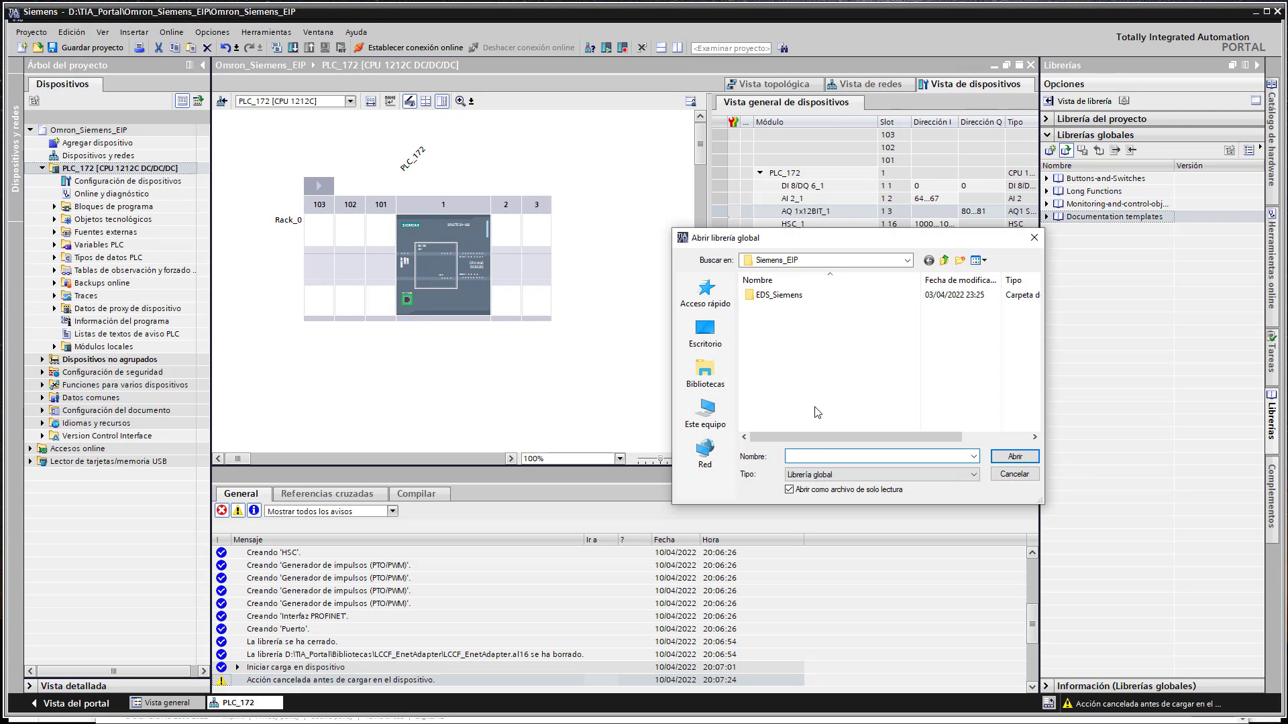
click(824, 477)
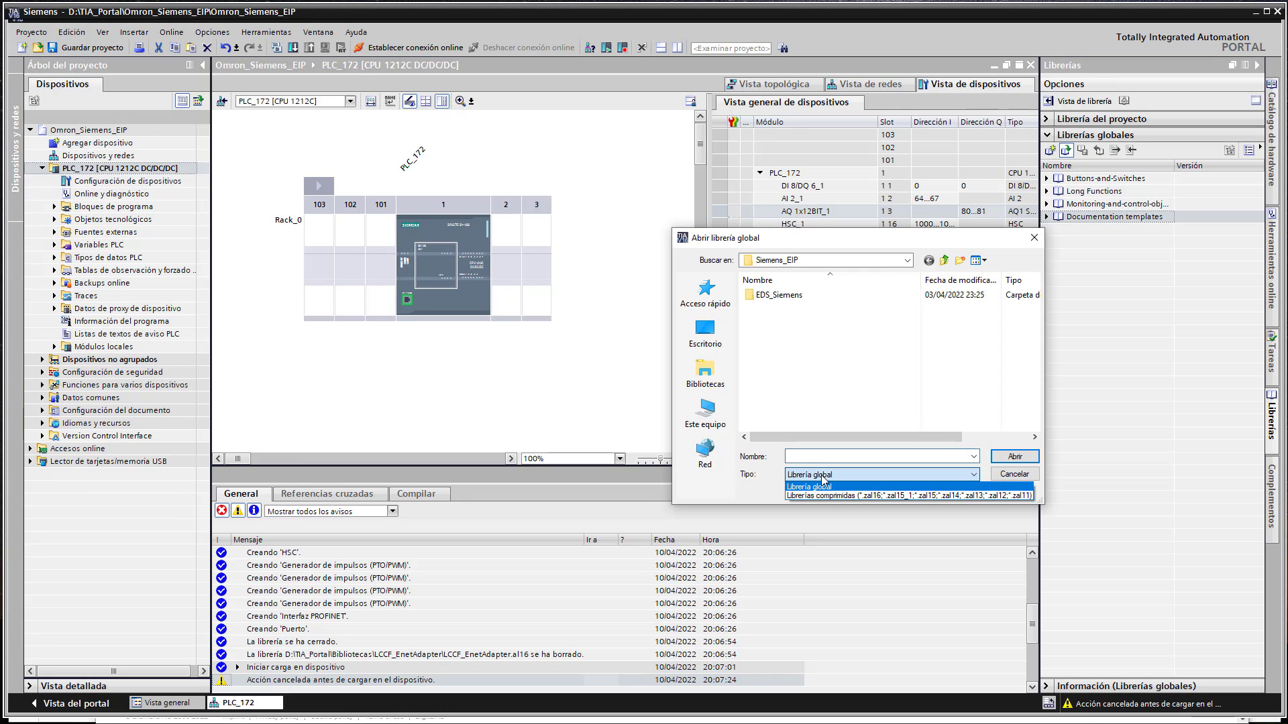
click(853, 496)
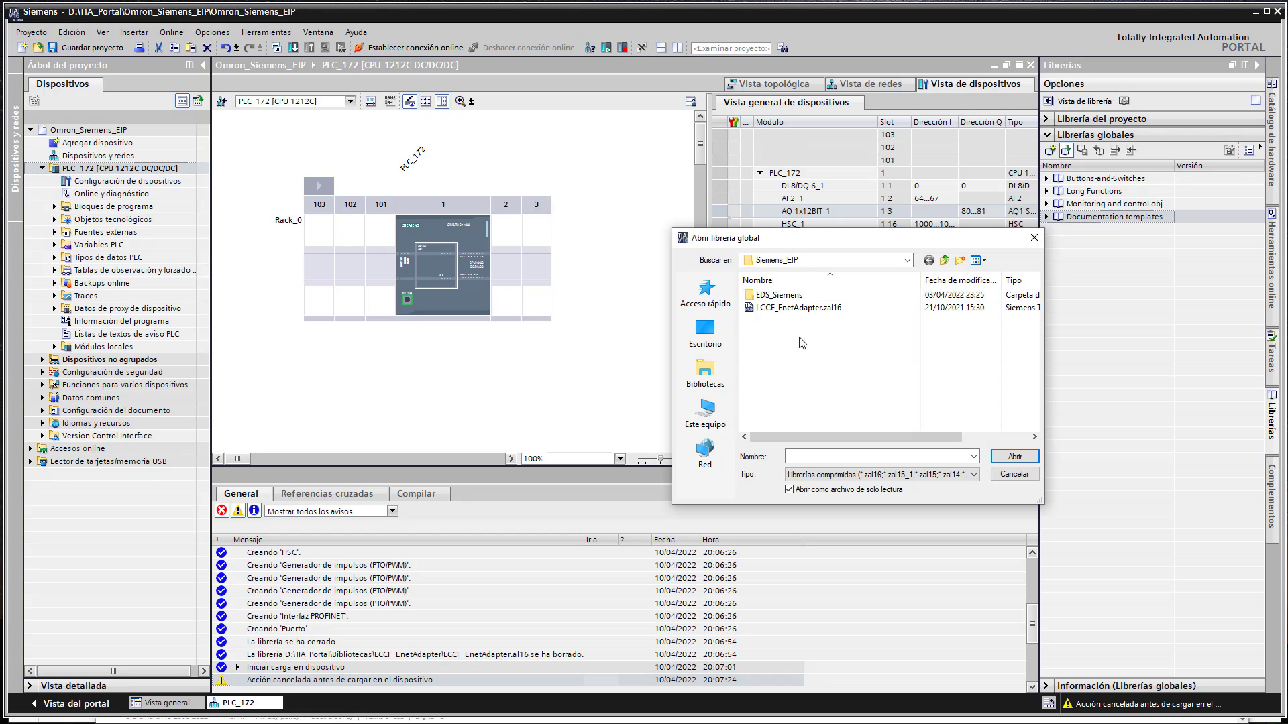
click(830, 311)
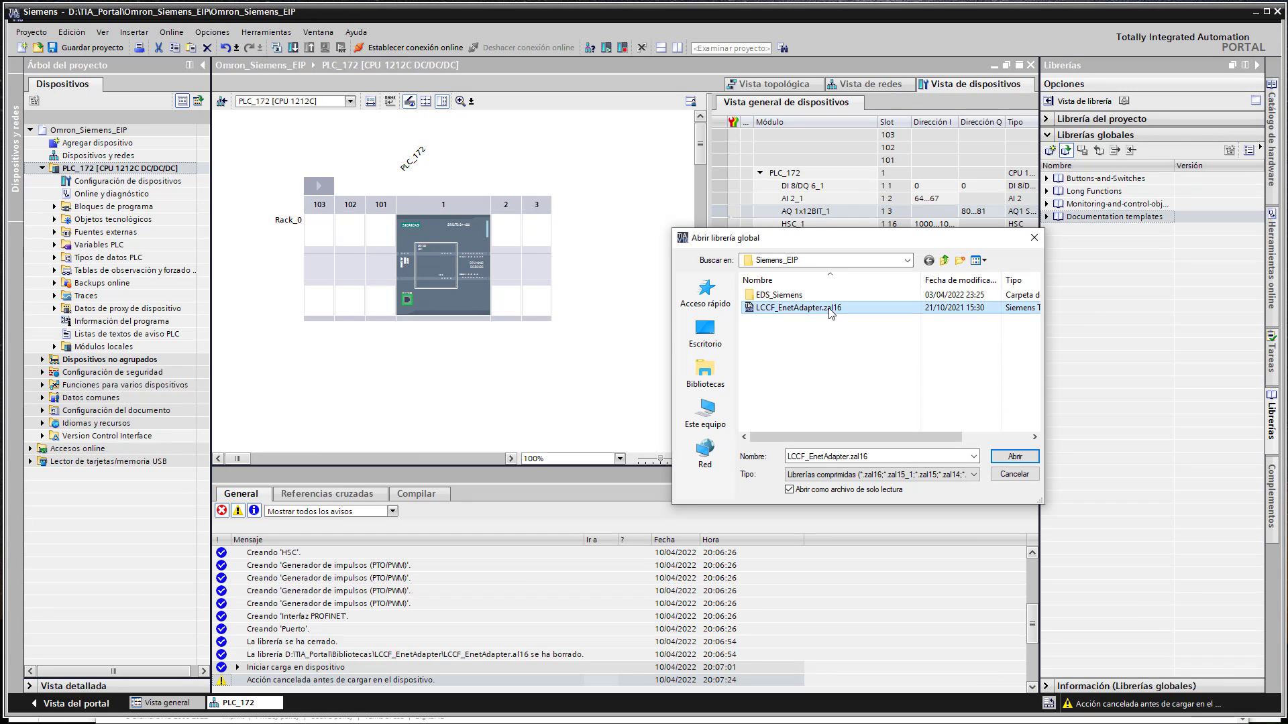
click(1019, 459)
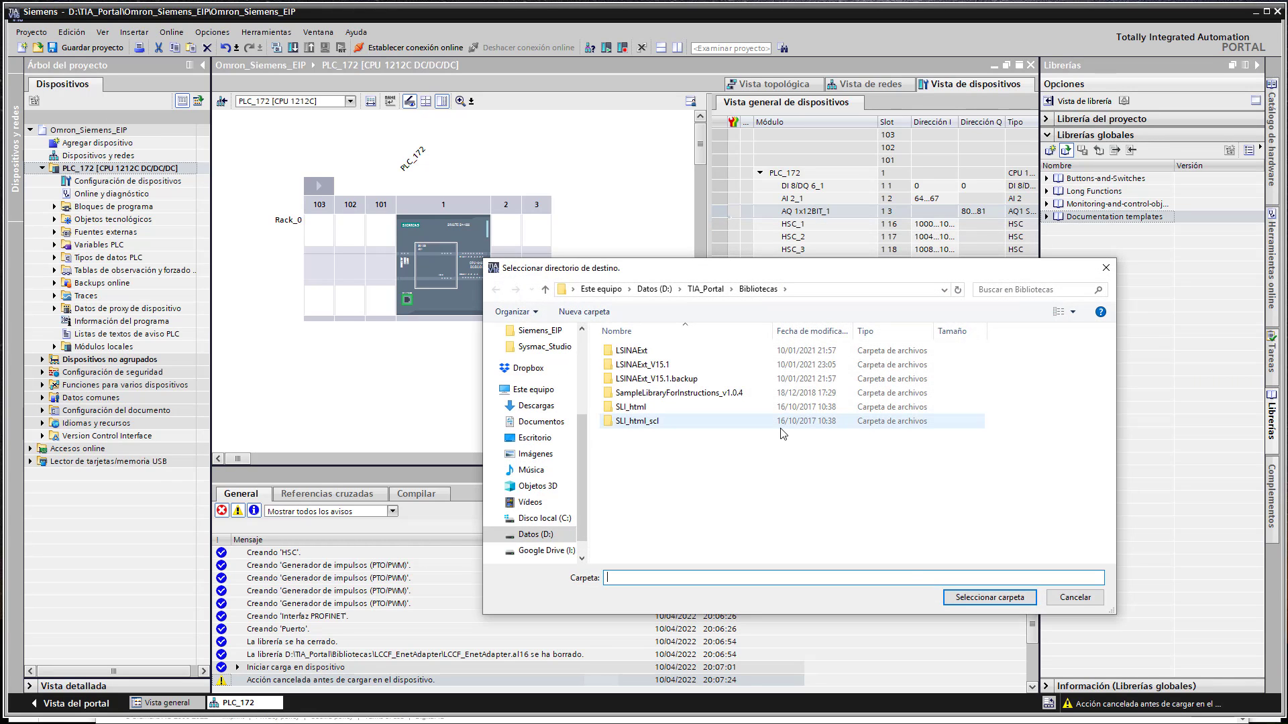
click(990, 597)
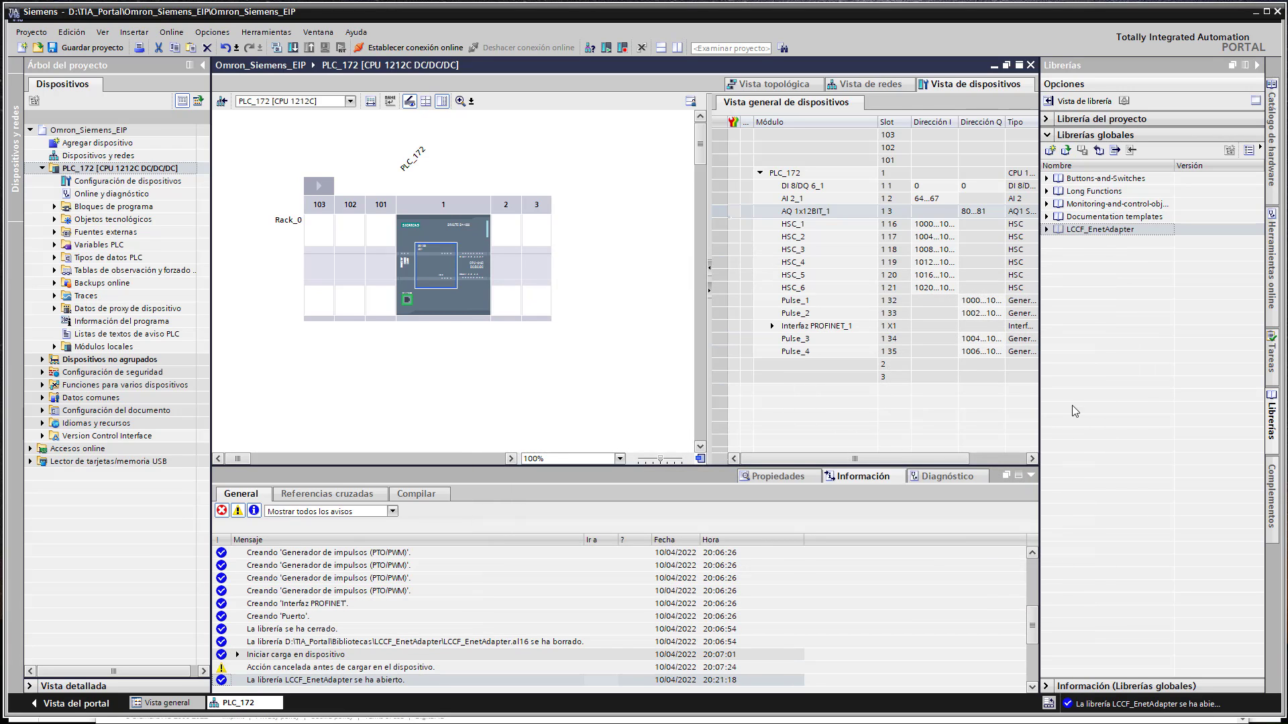
- Expand the LCCF_EnetAdapter library's types to the S7-1200 folder and select its LCCF_EnetAdapter block
click(1046, 230)
click(1059, 242)
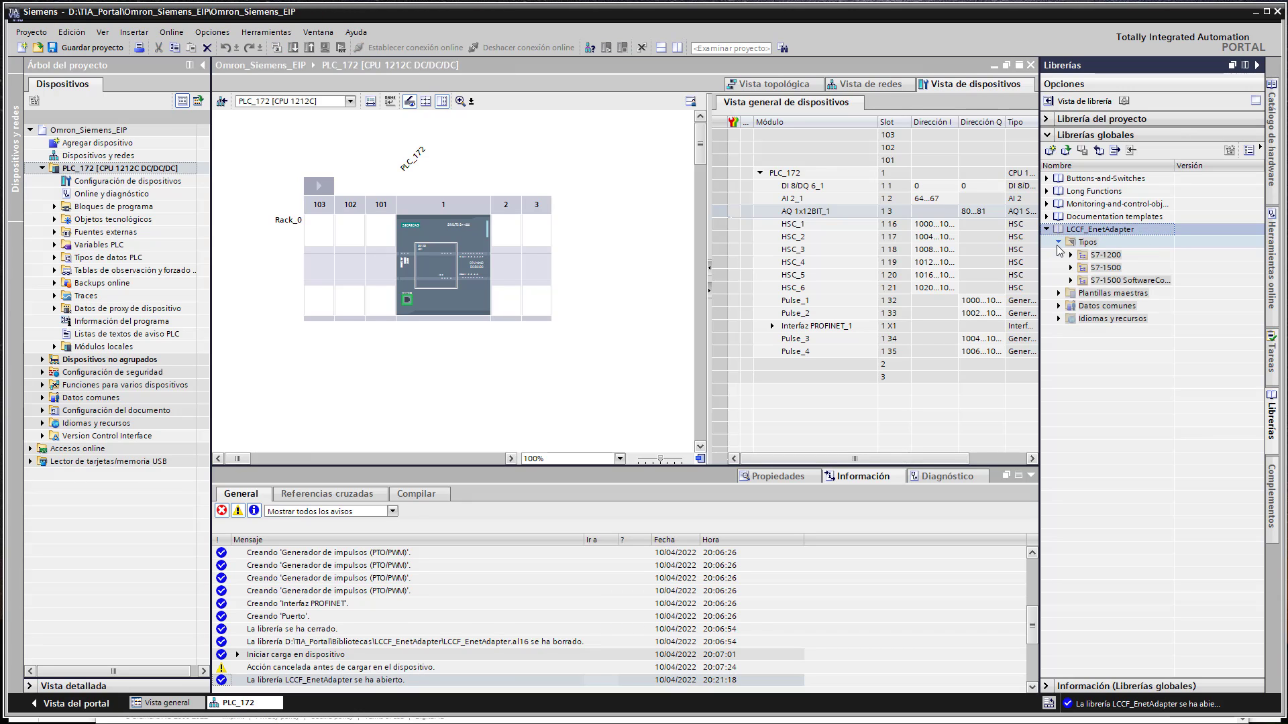
click(1071, 255)
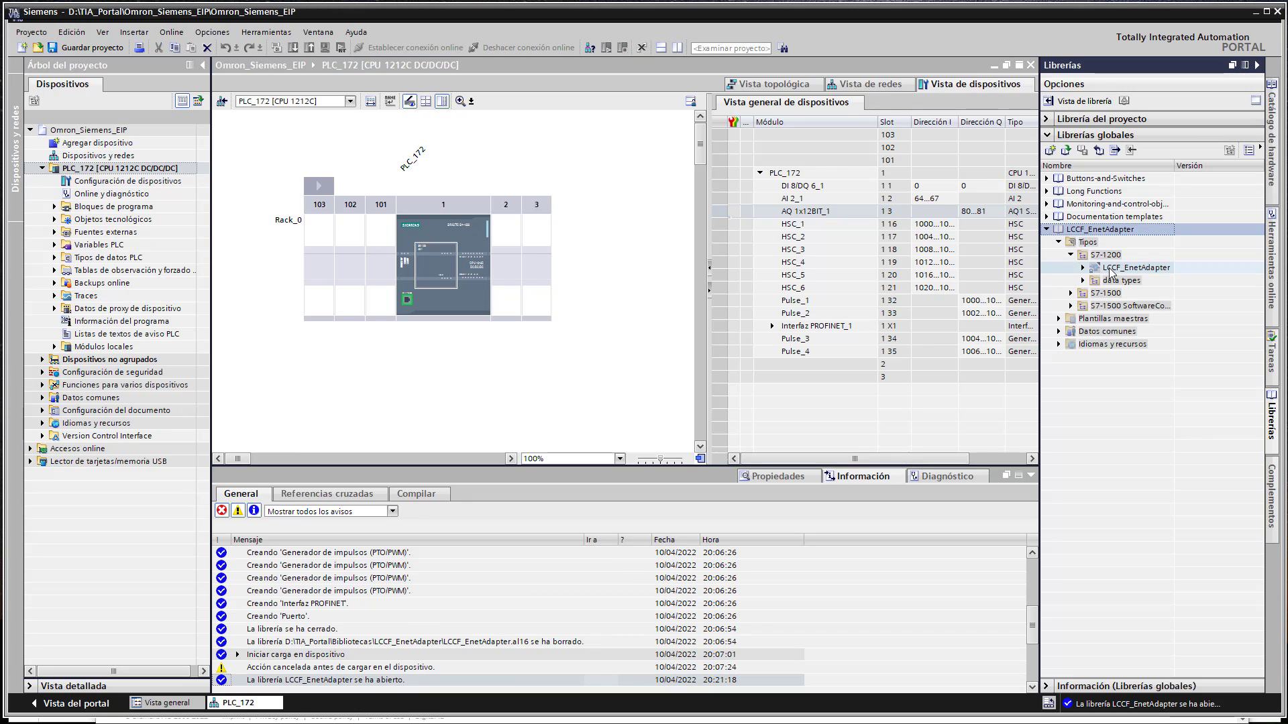
click(1111, 269)
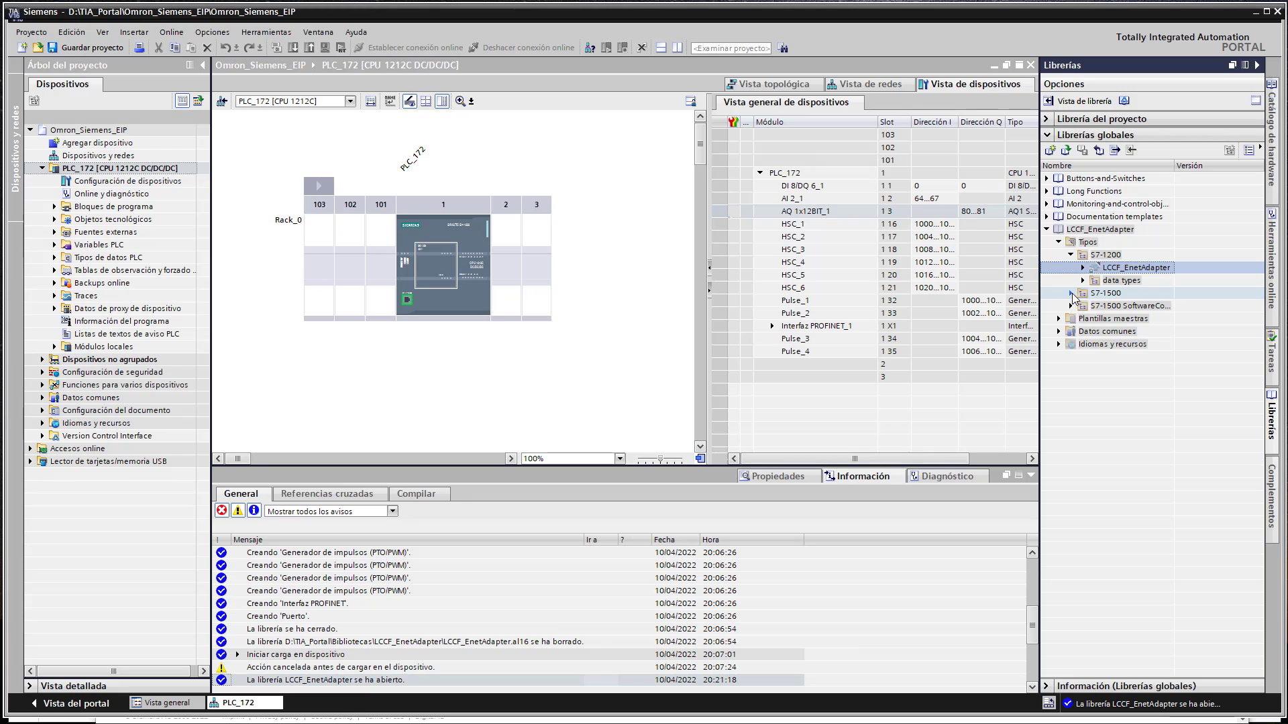
click(1071, 293)
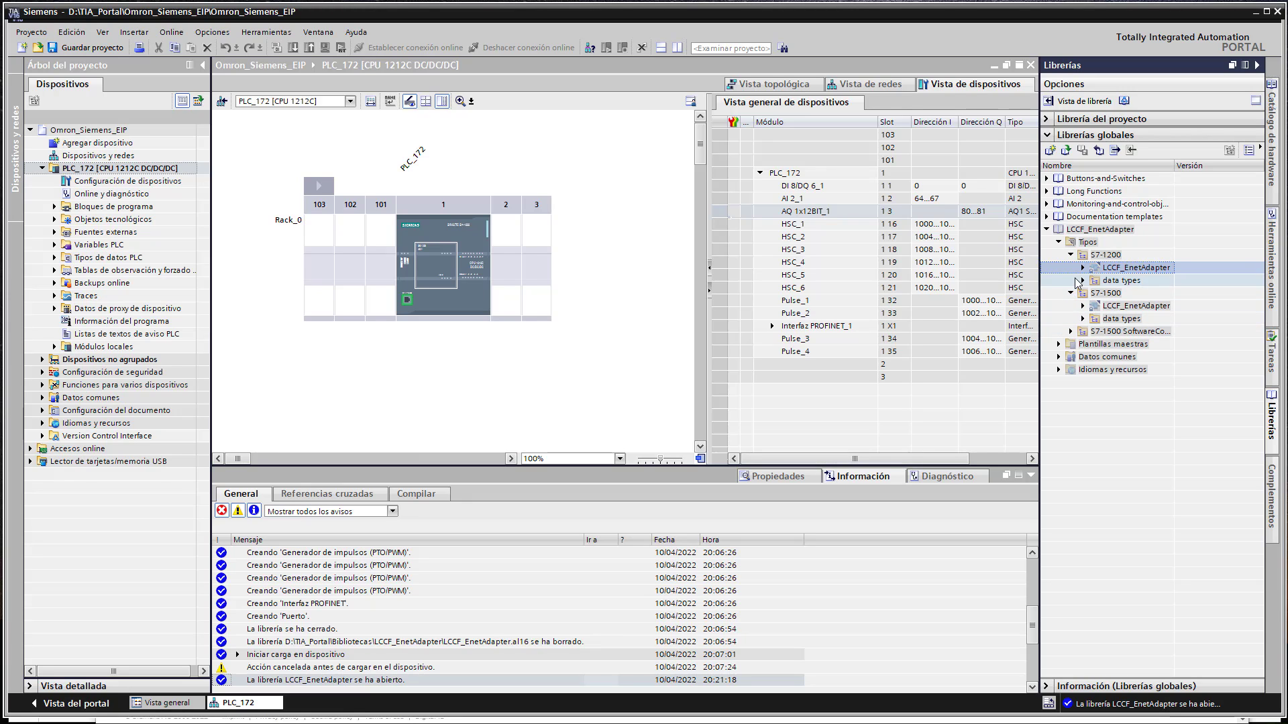
click(1071, 293)
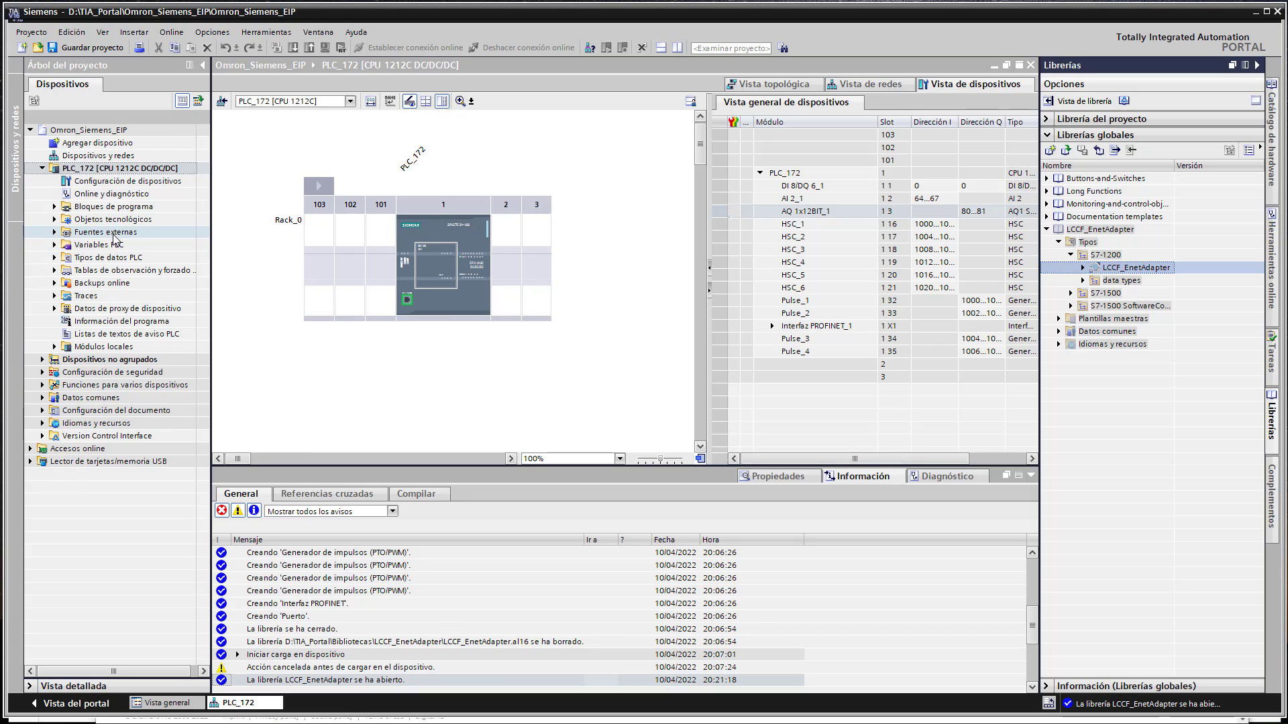
- Add a Cyclic interrupt organization block with a 25 ms cycle time to the program blocks of PLC_172
click(55, 206)
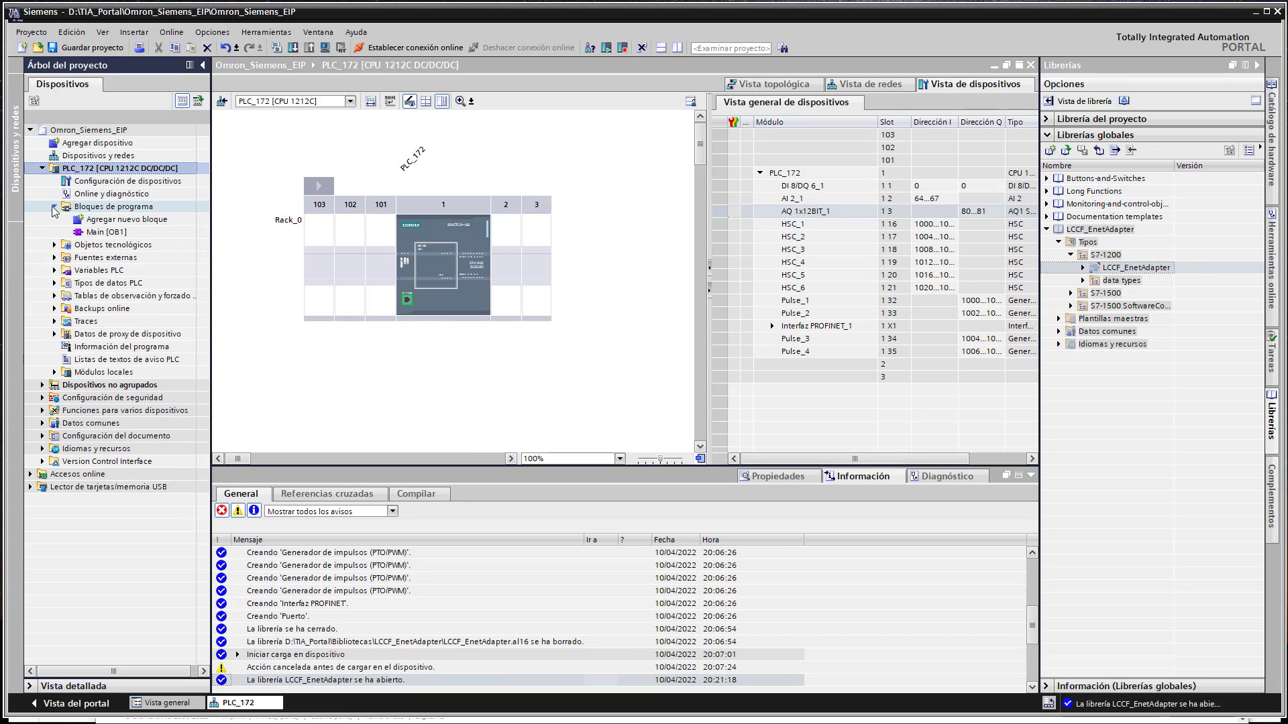
double_click(110, 220)
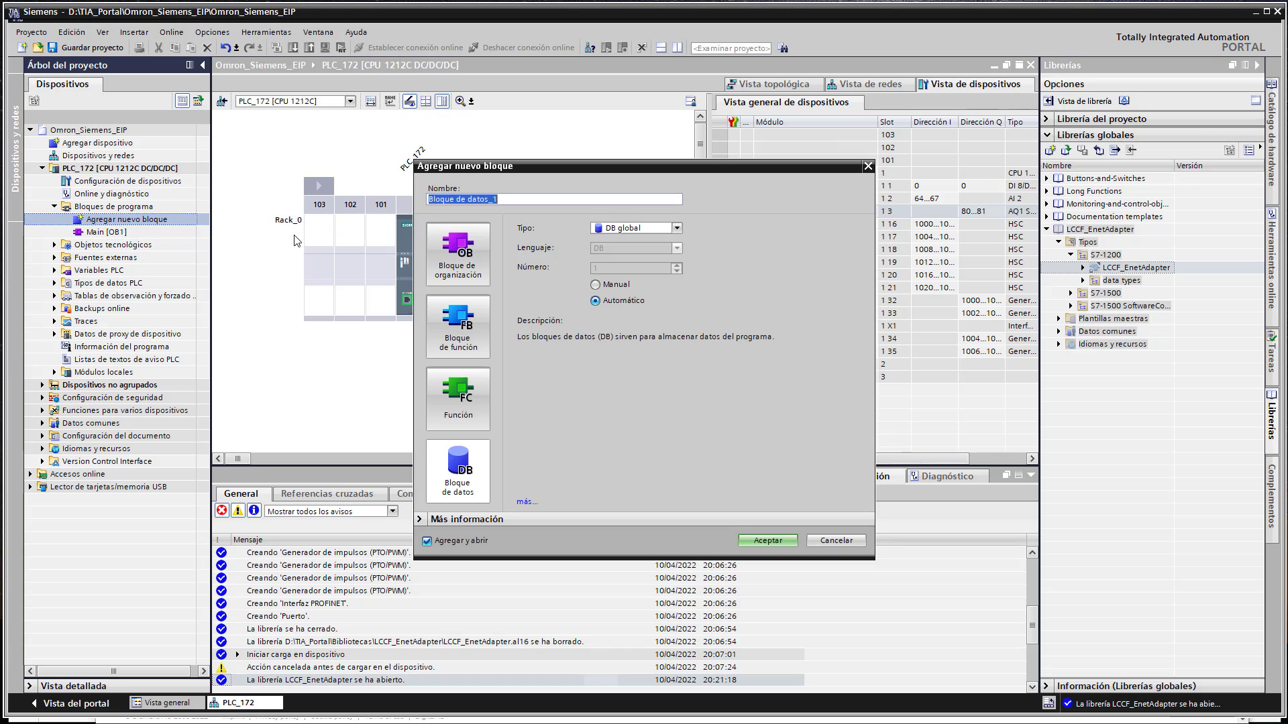
click(462, 270)
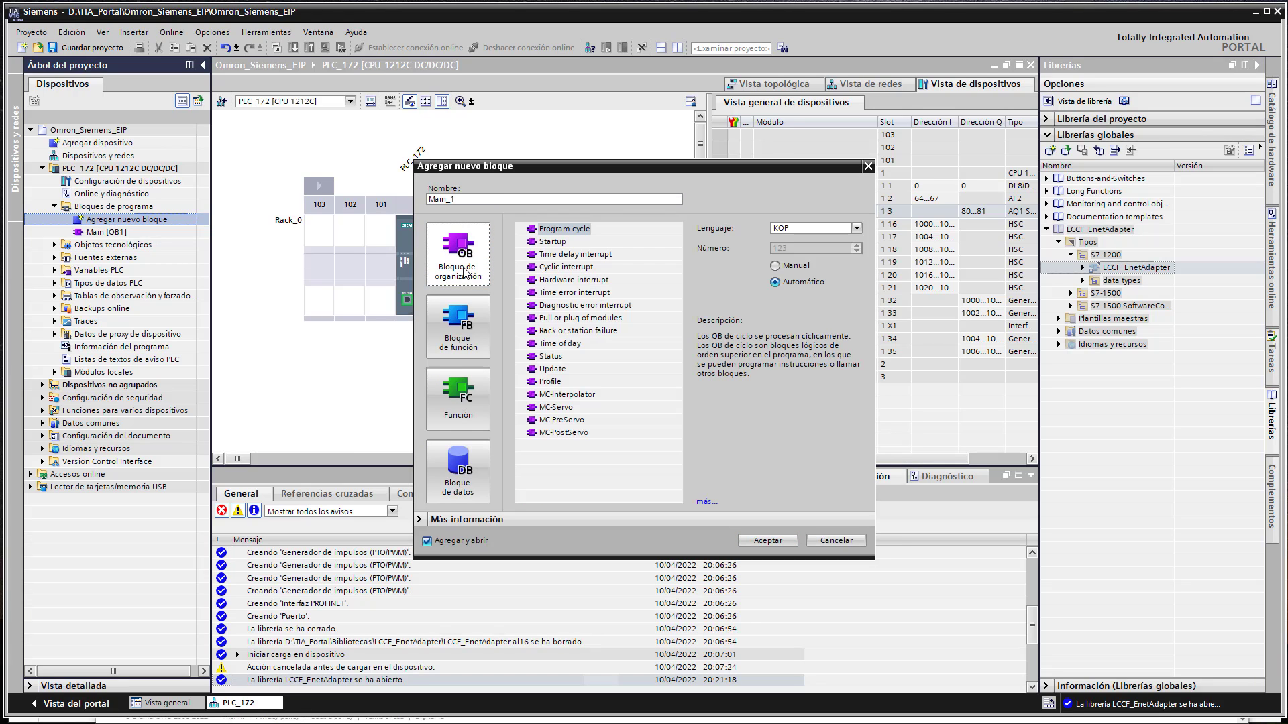
click(572, 272)
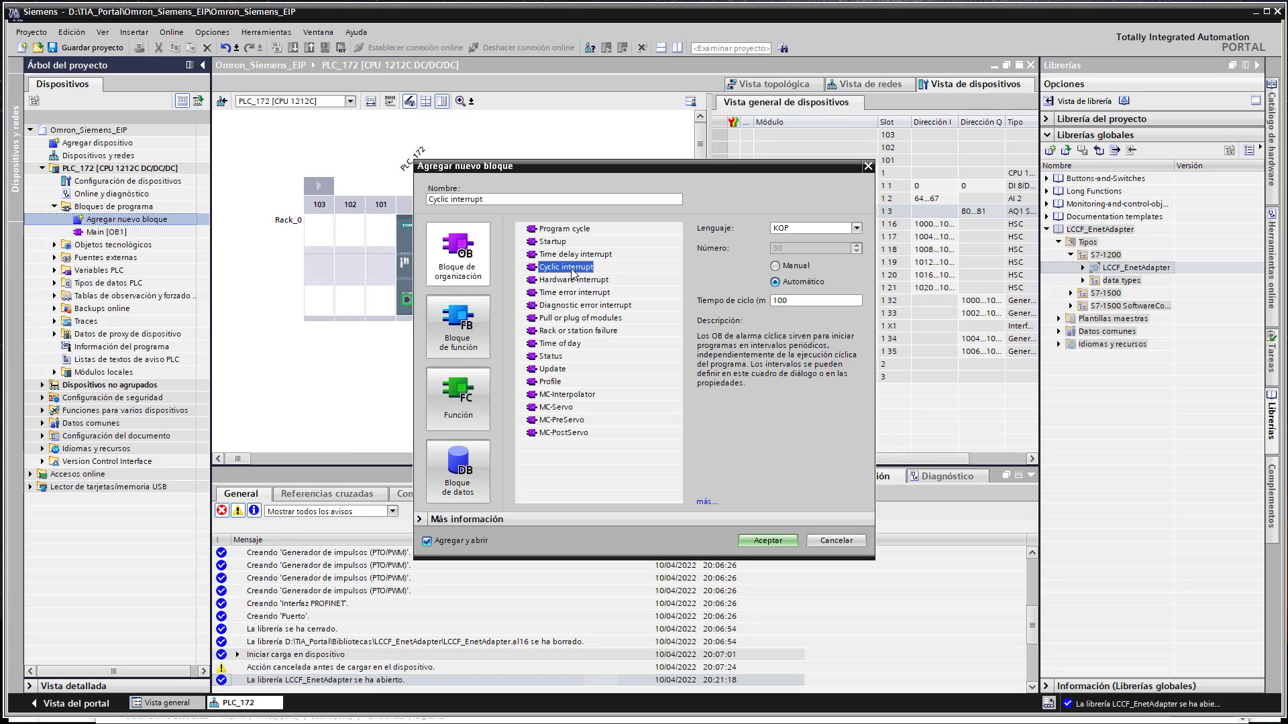
click(798, 300)
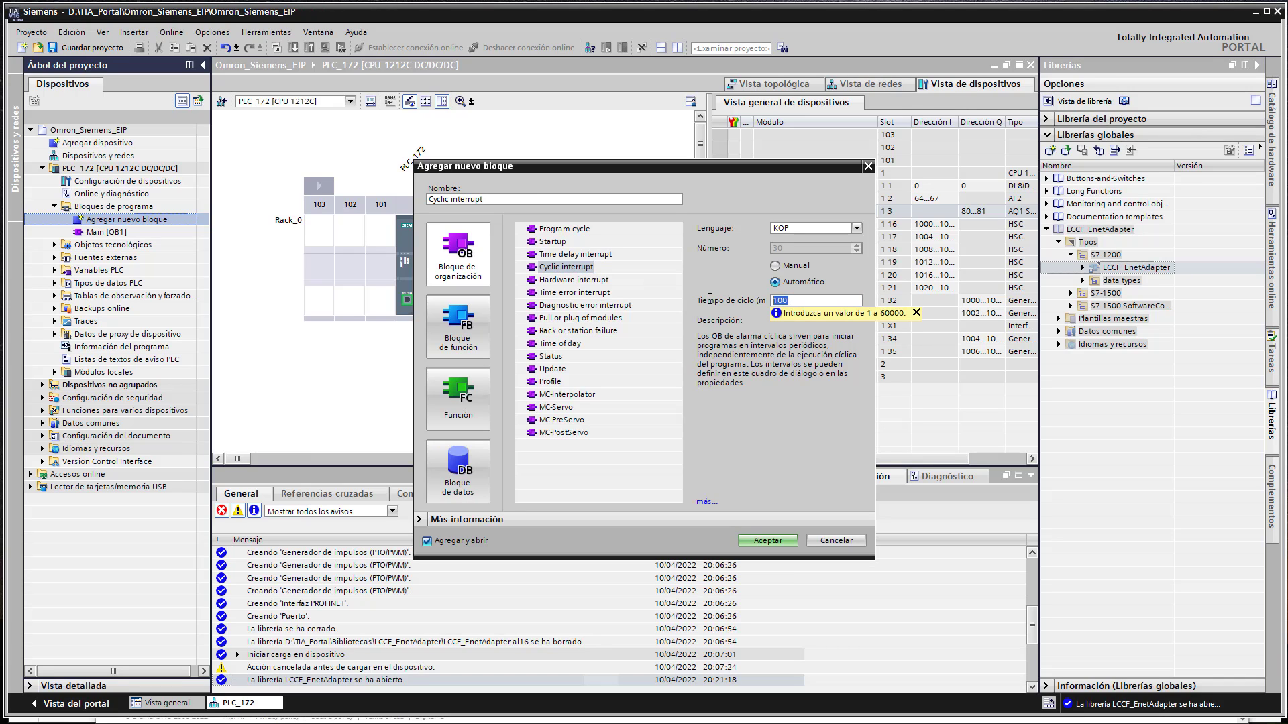
text(25)
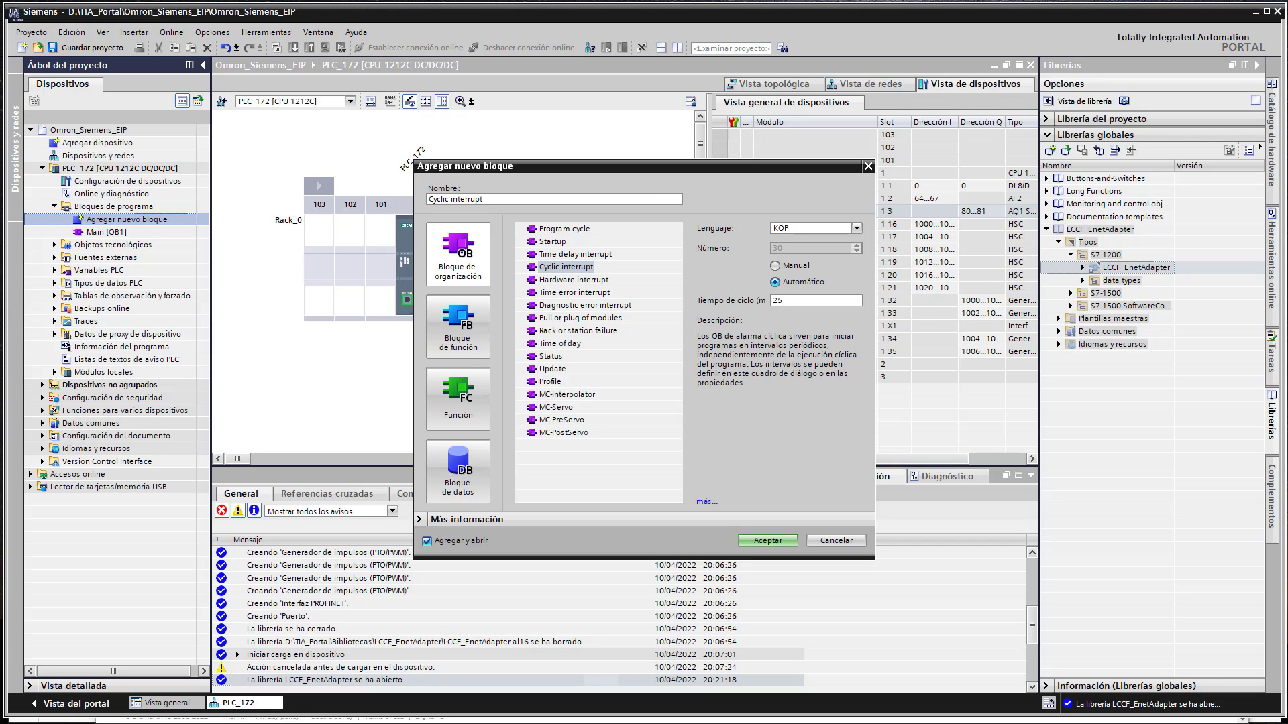
click(766, 540)
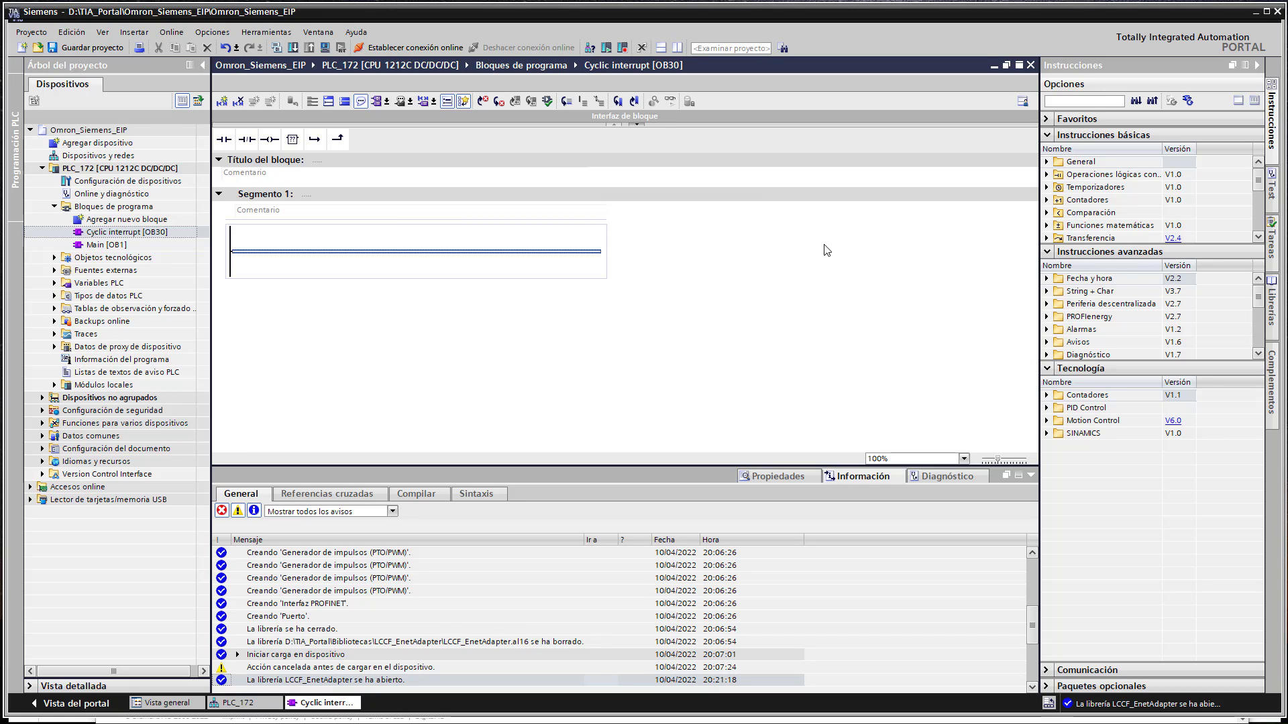
- Insert the S7-1200 LCCF_EnetAdapter library block in Segment 1 of the cyclic interrupt, with instance data block LCCF_EnetAdapter_DB
click(1263, 307)
mouse_move(1126, 268)
mouse_down()
mouse_move(464, 282)
mouse_move(416, 257)
mouse_up()
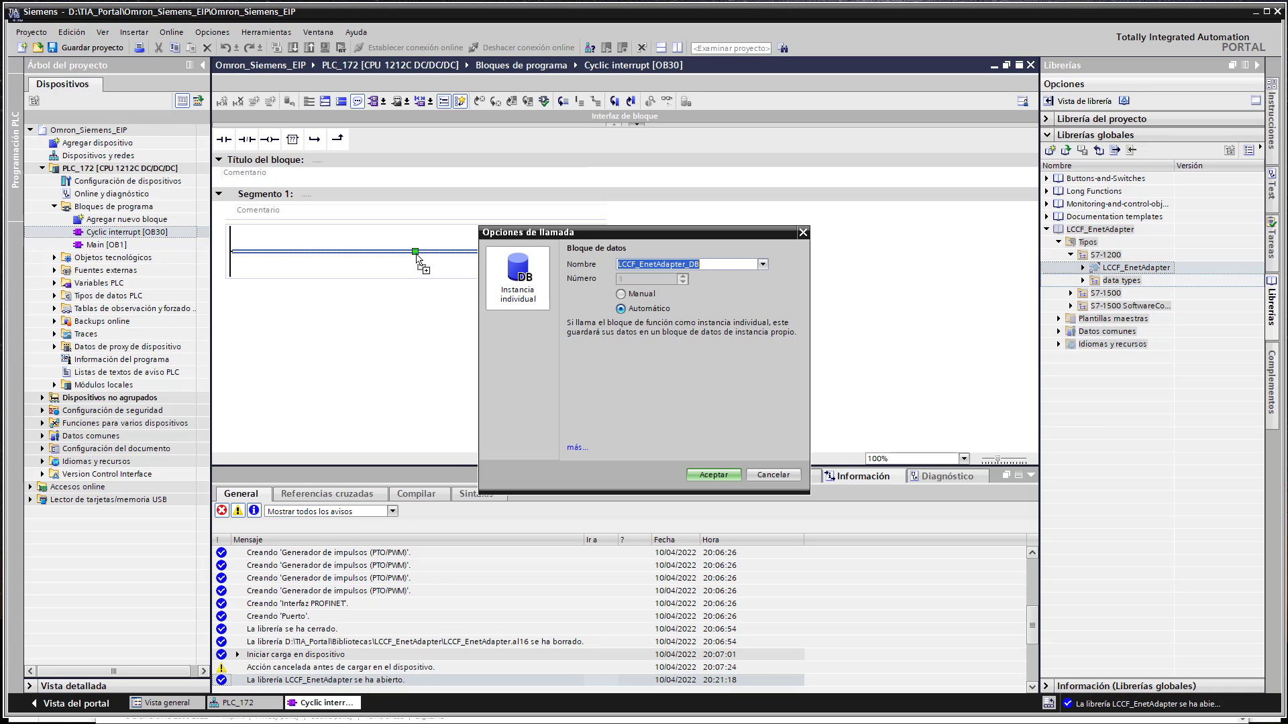
click(723, 472)
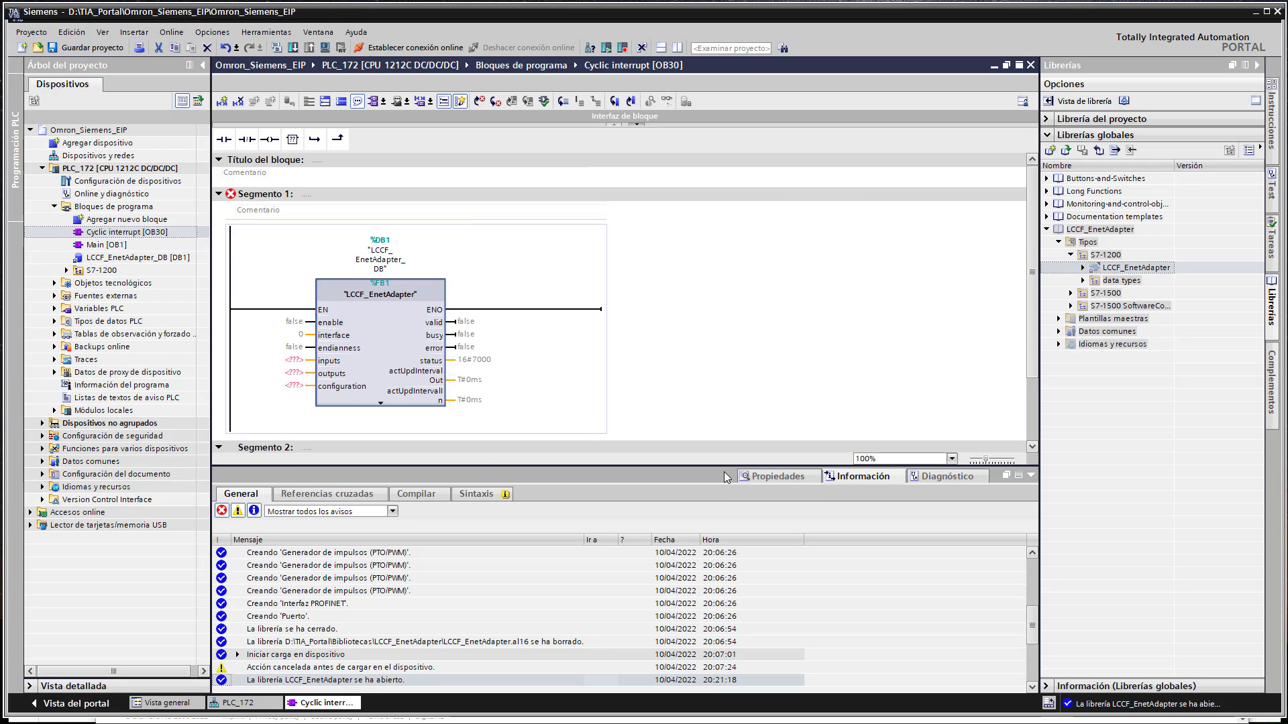
scroll(723, 472, up, 4)
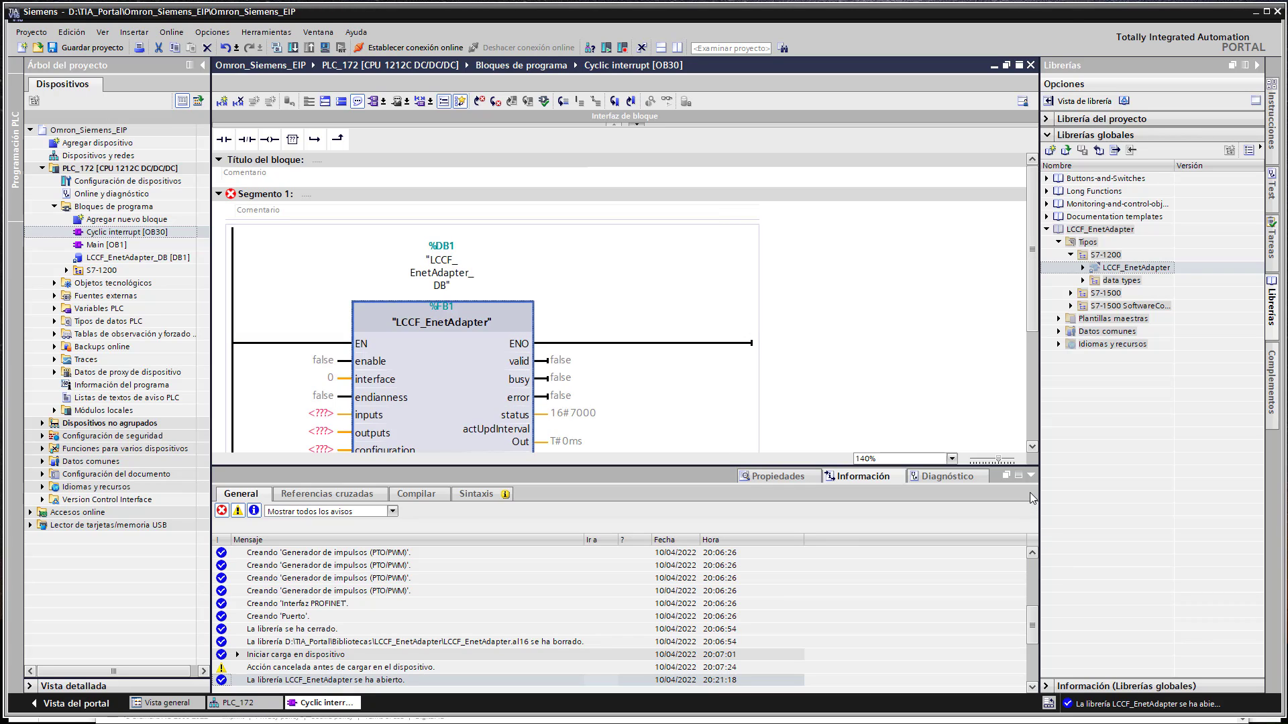
click(1033, 474)
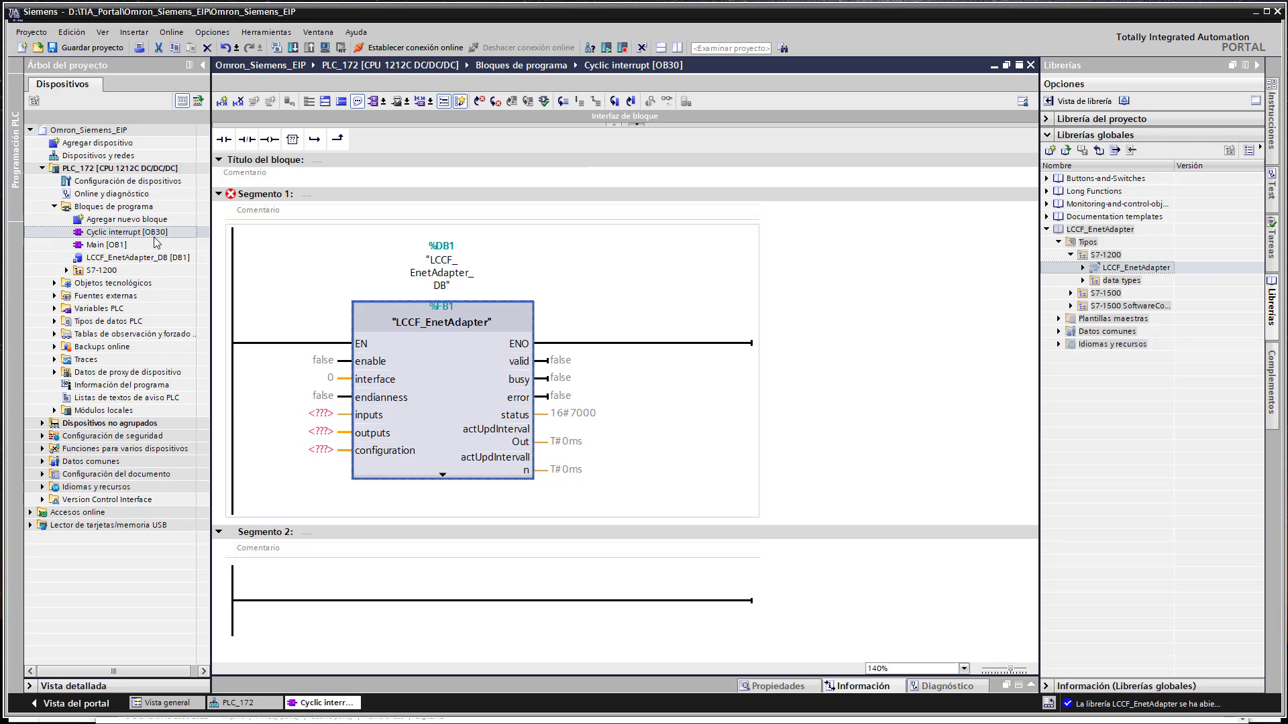
- Add a global data block named Datos_EIP to the program blocks
click(133, 219)
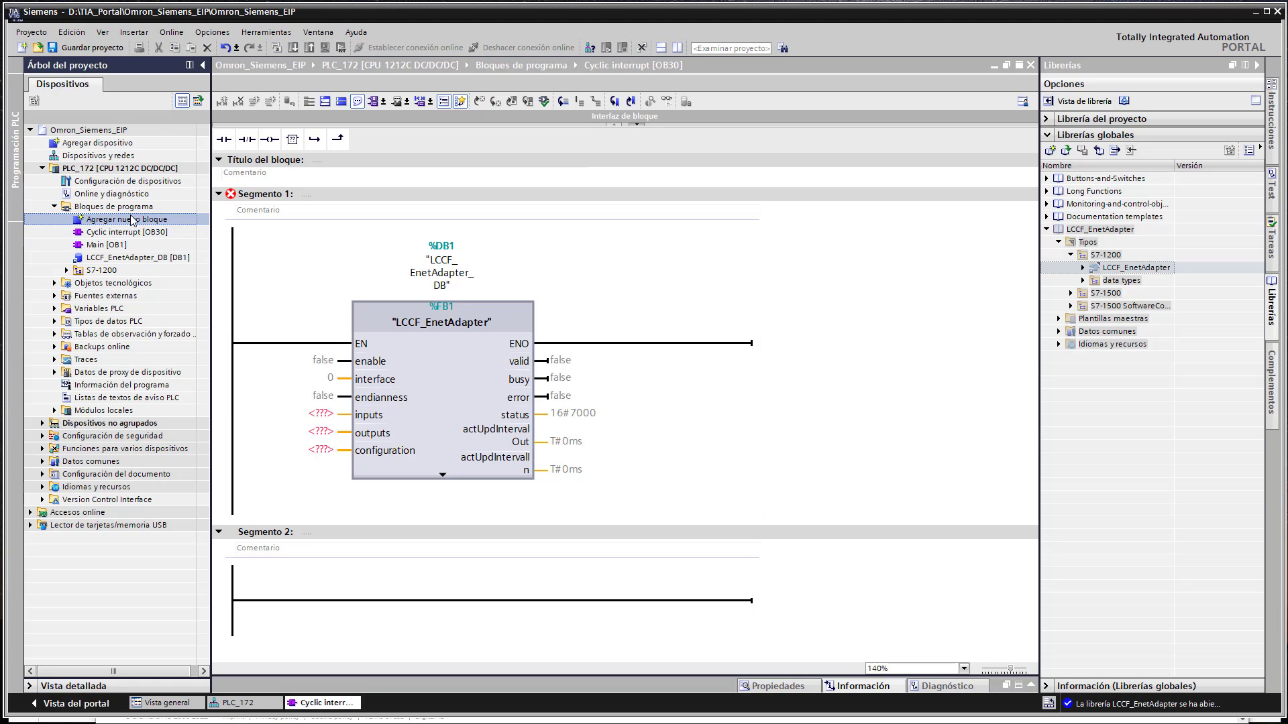
double_click(133, 219)
click(457, 464)
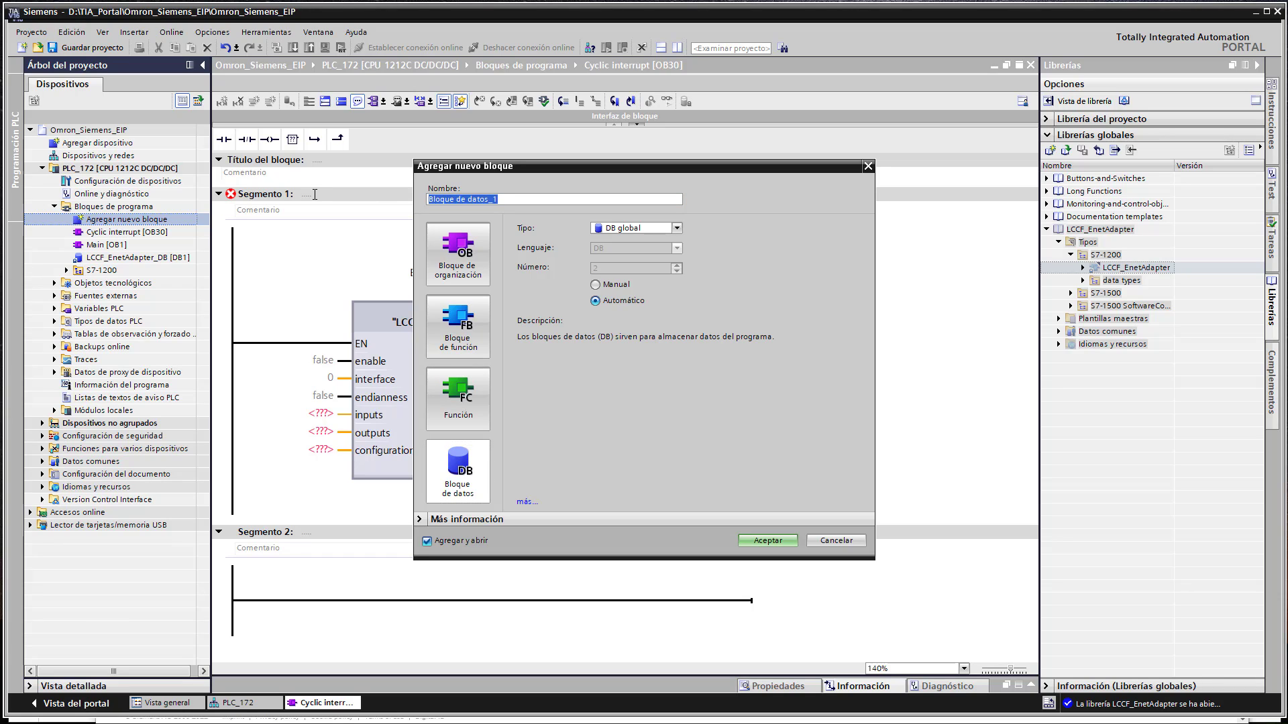
text(Datos_EIP)
key(Return)
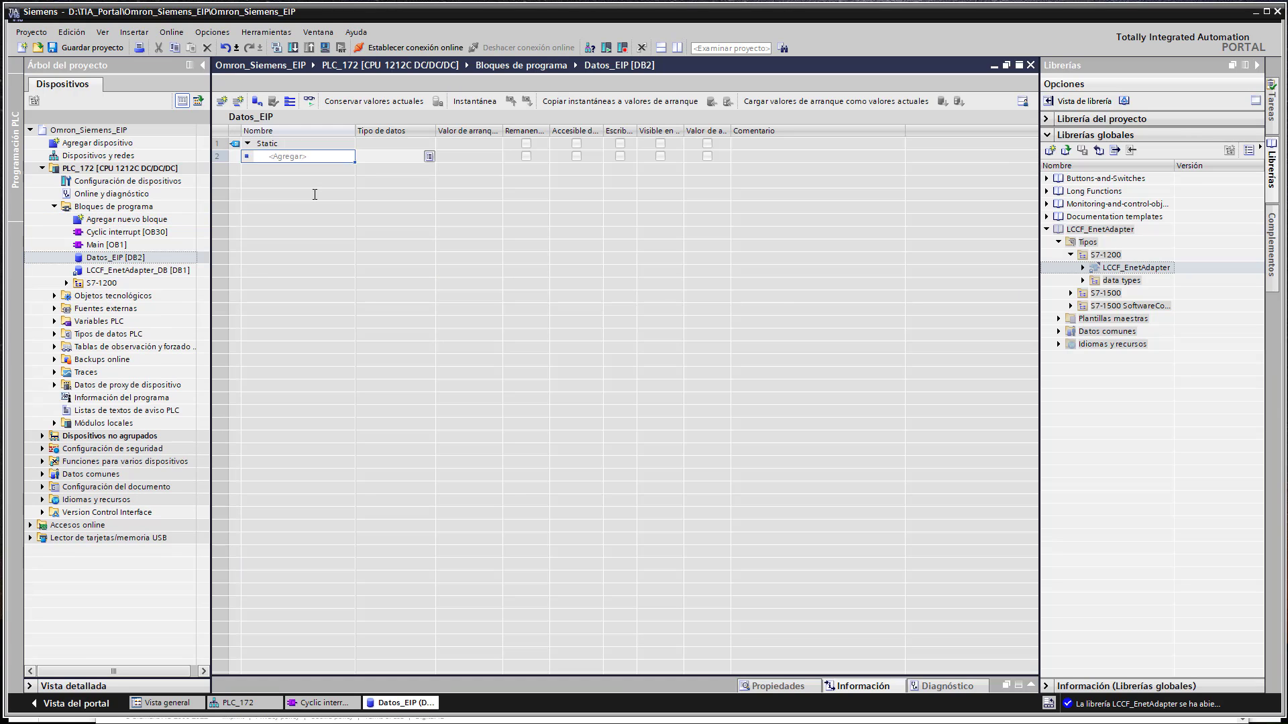
- Add a static variable named Entradas with data type Array[0..1] of Int to the Datos_EIP data block
click(296, 158)
text(Entradas)
key(Return)
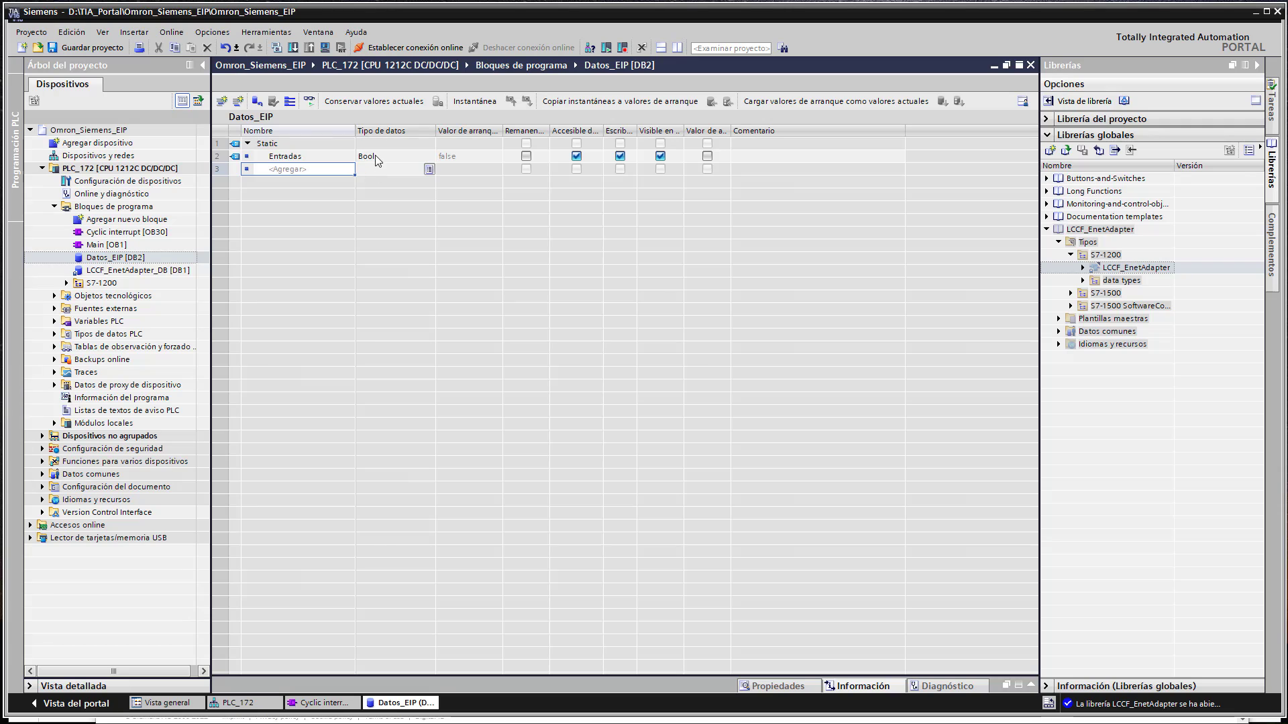
click(377, 159)
text(ar)
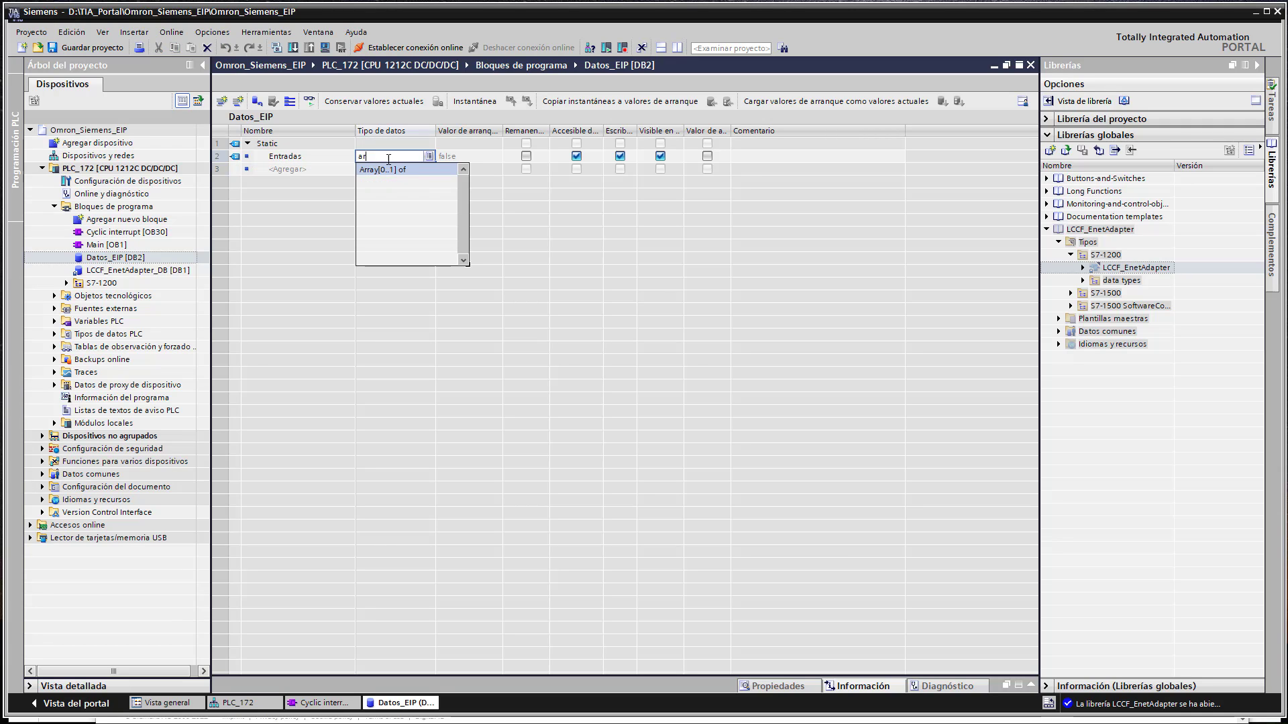
click(408, 174)
text(I)
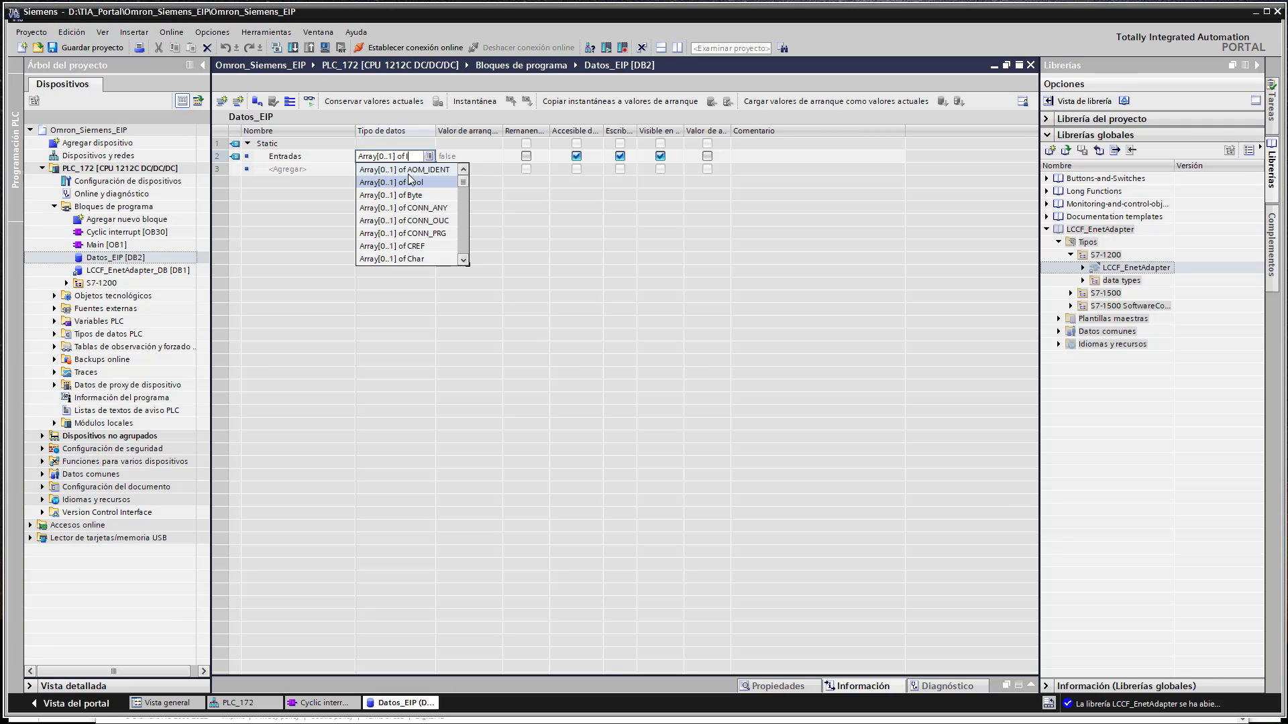
text(n)
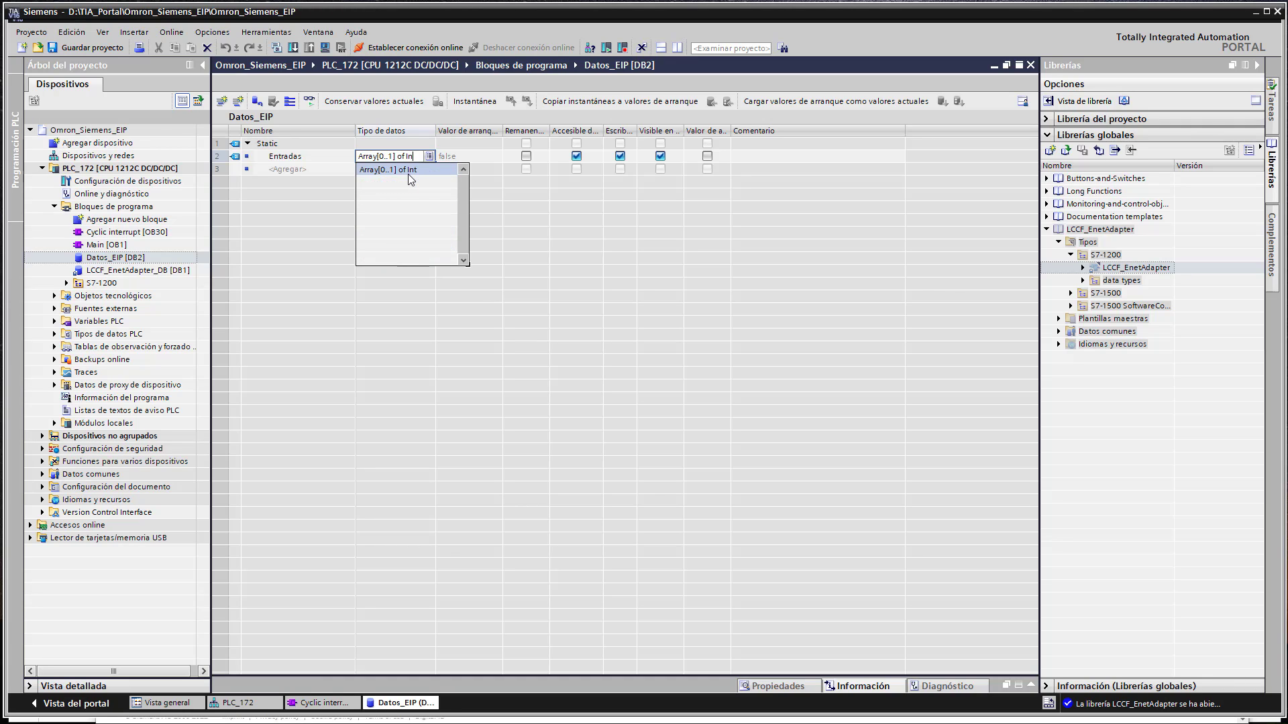
click(408, 173)
key(Return)
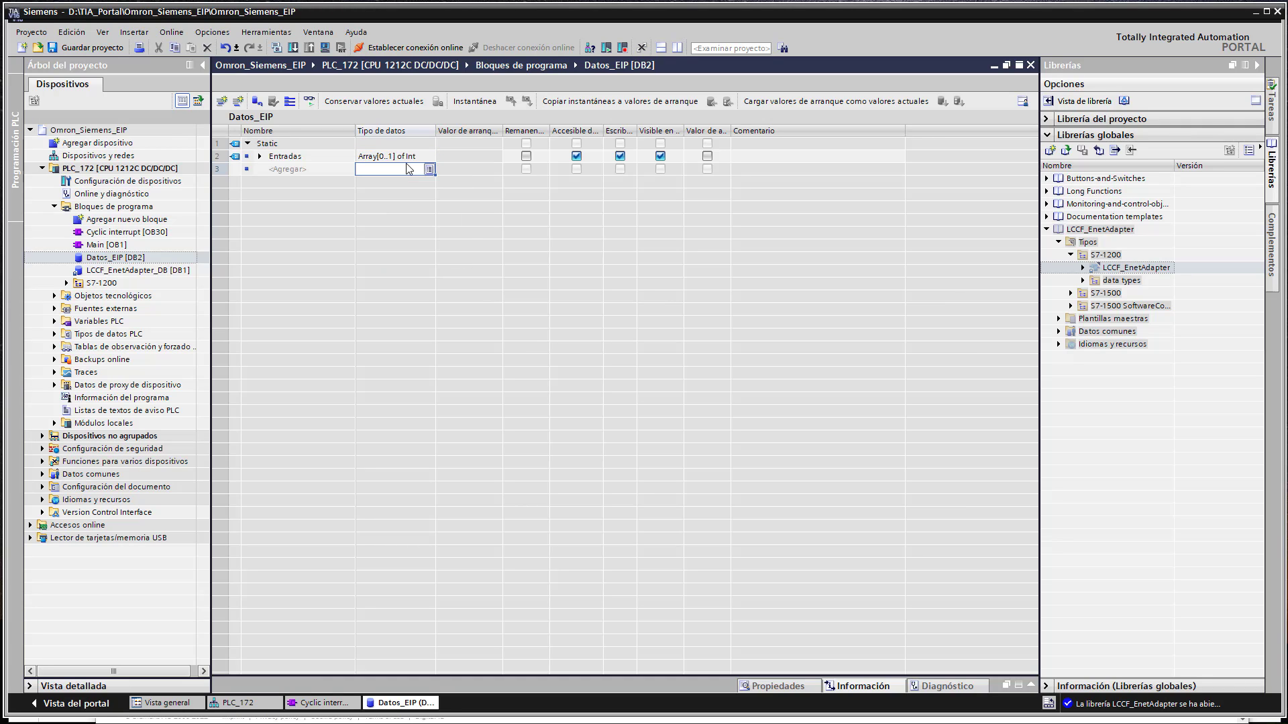
- Add two more variables, Salidas and Config, below Entradas in the Datos_EIP data block
click(317, 170)
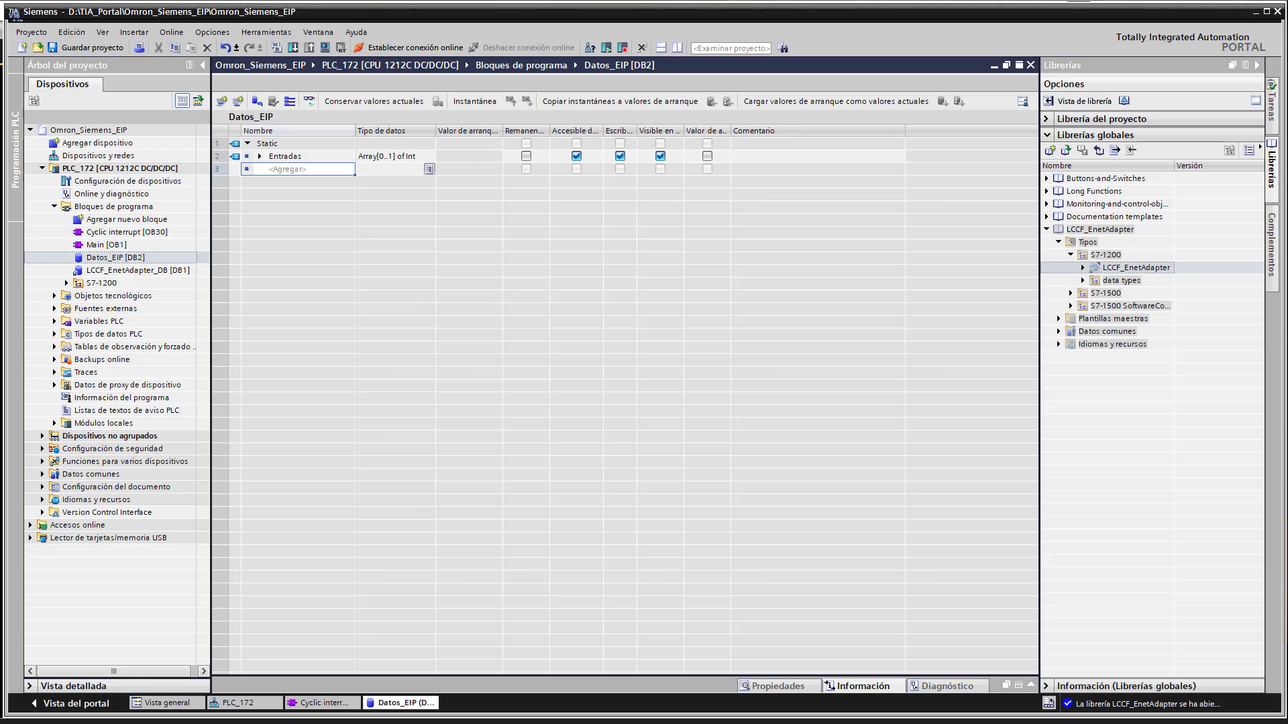
click(287, 172)
text(Salidas)
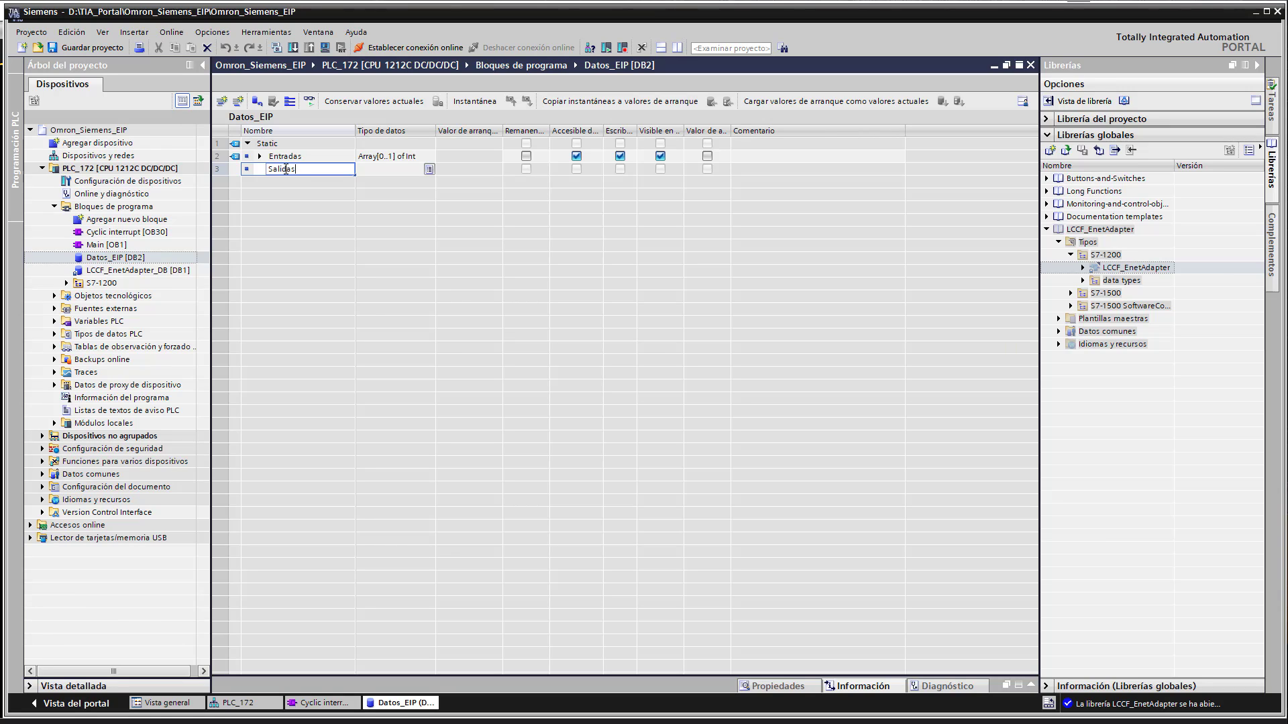
key(Return)
text(C)
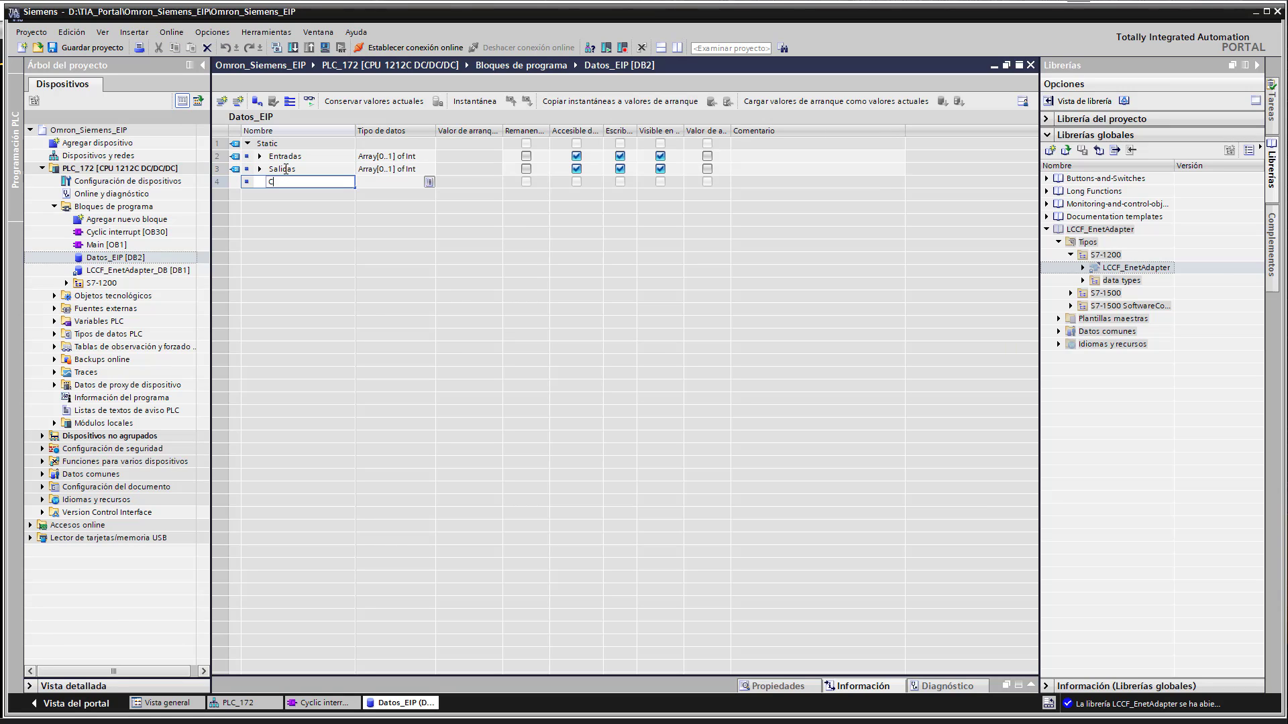
text(onfig)
key(Return)
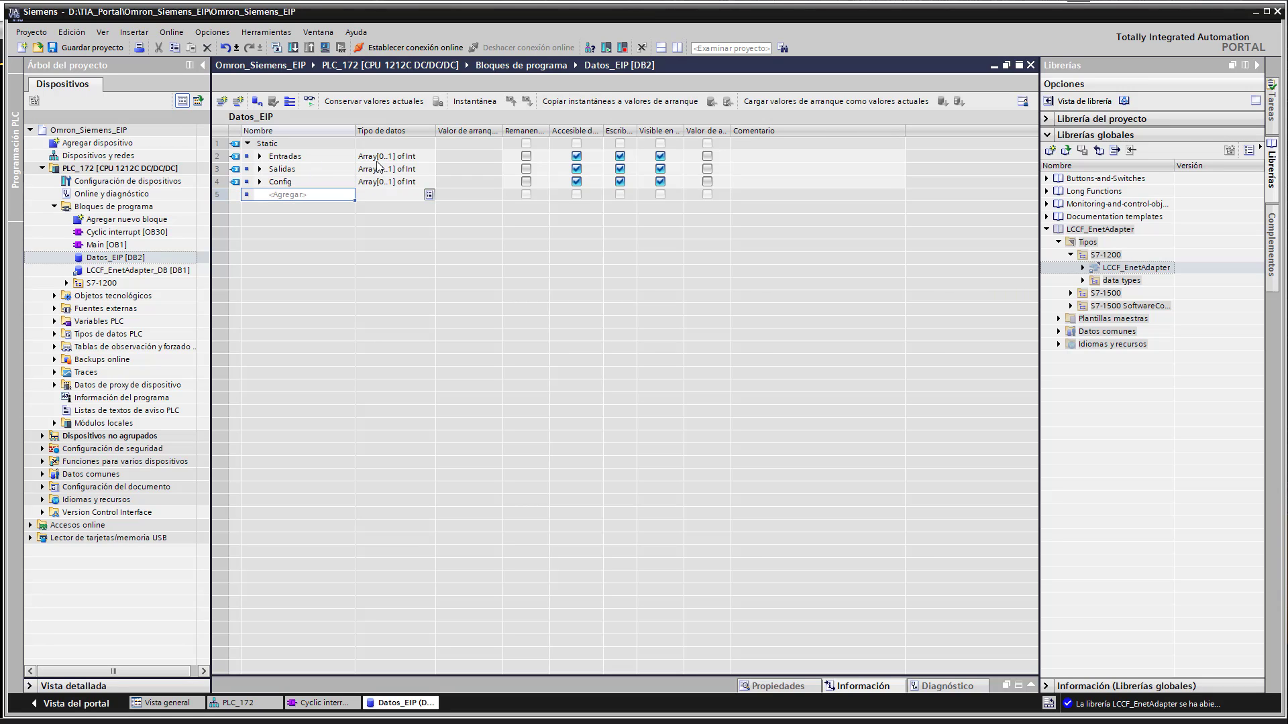
- Change the data type of the Config variable to Array[0..199] of Int
click(392, 182)
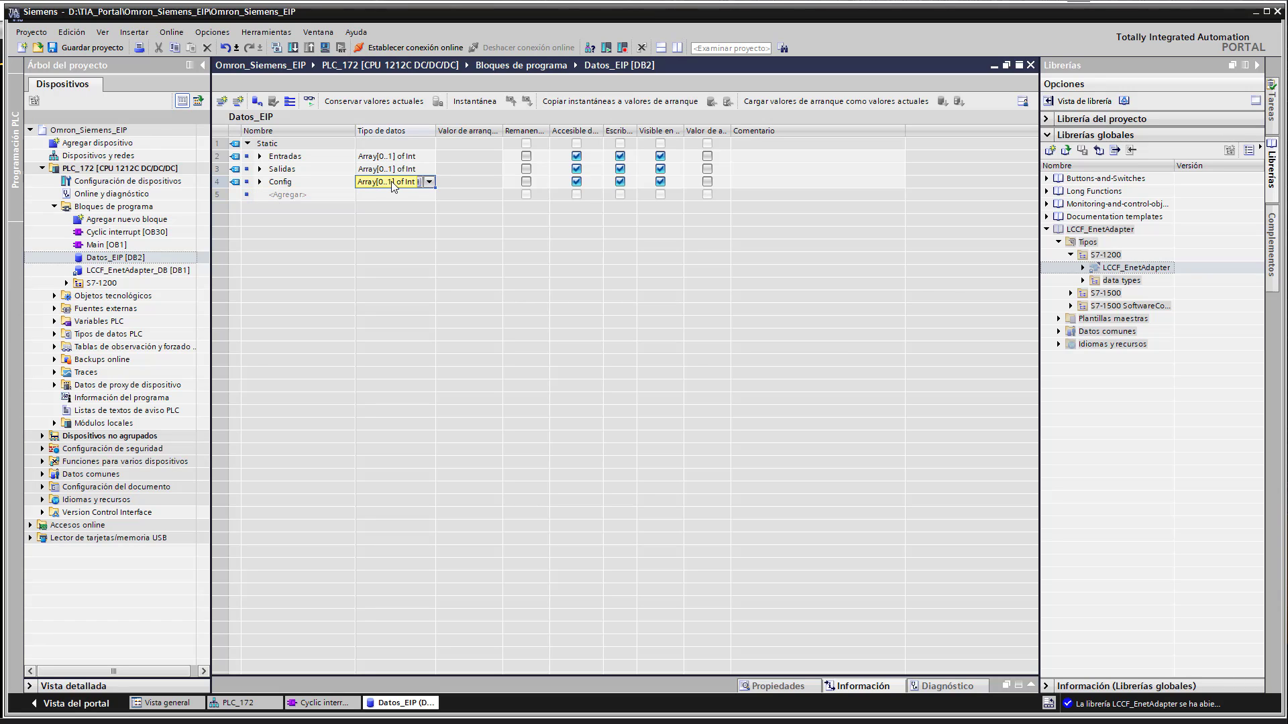
click(392, 183)
click(388, 182)
key(BackSpace)
text(1)
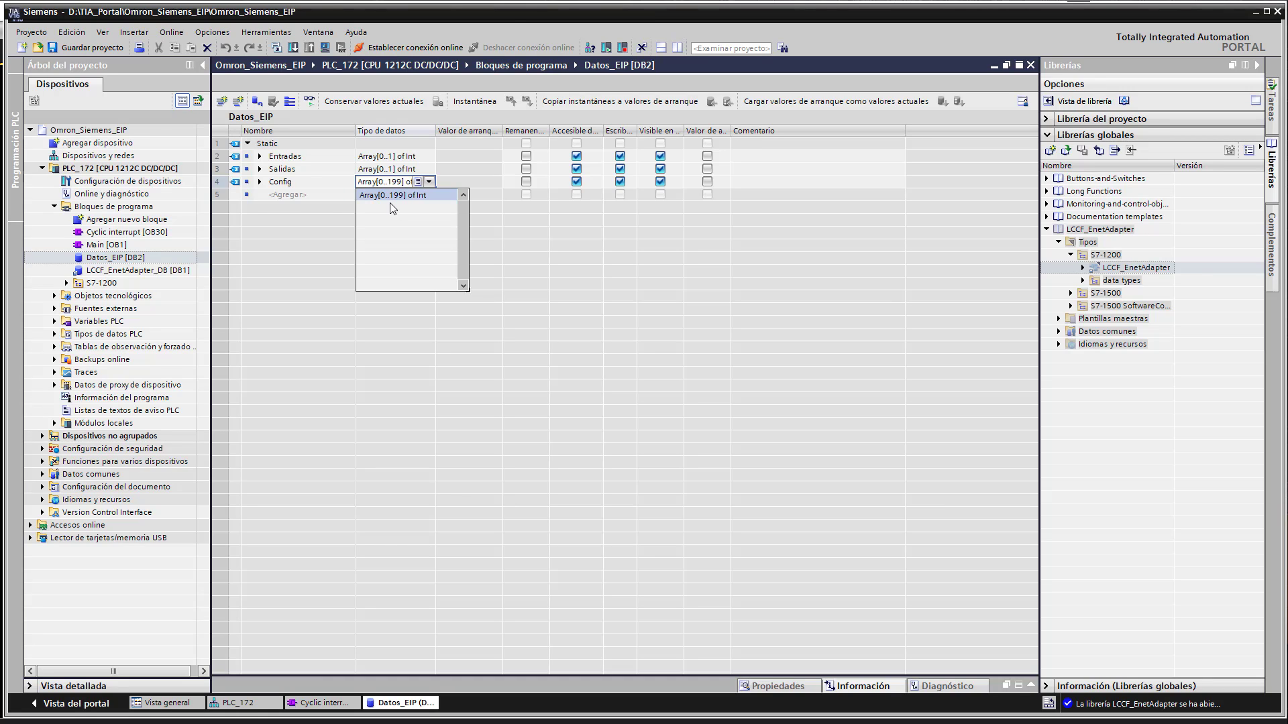
key(Return)
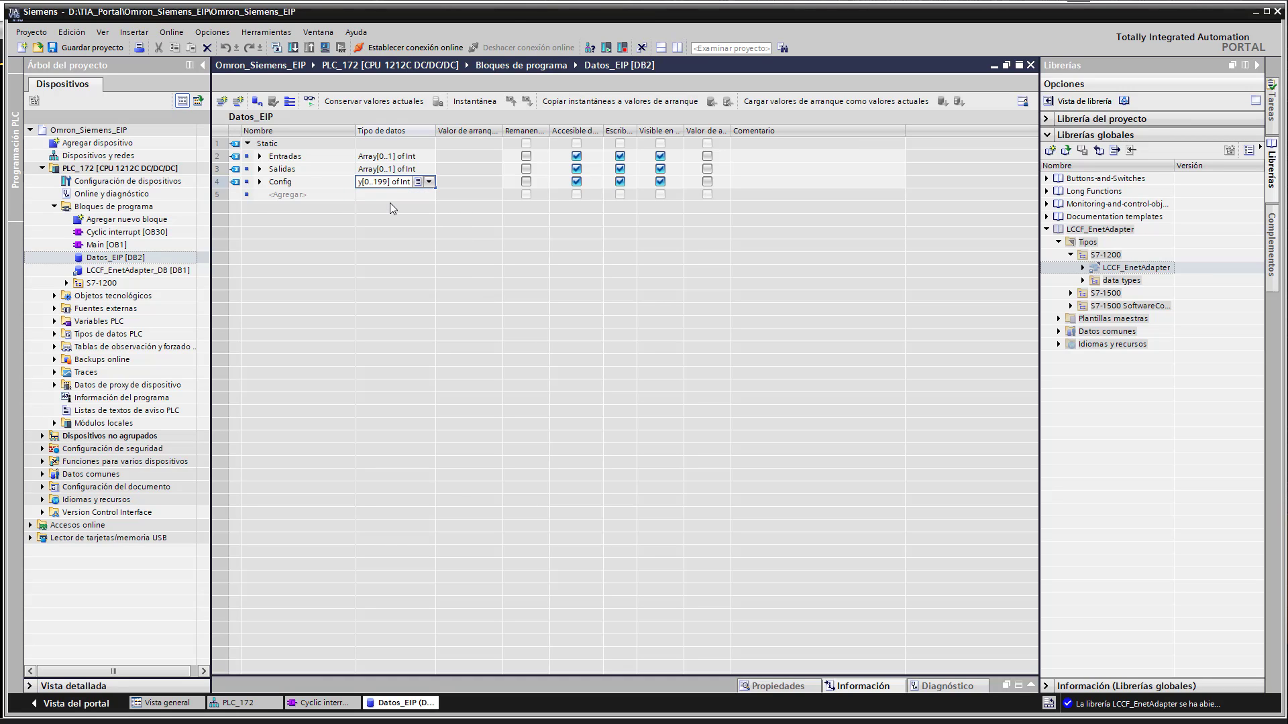
click(395, 194)
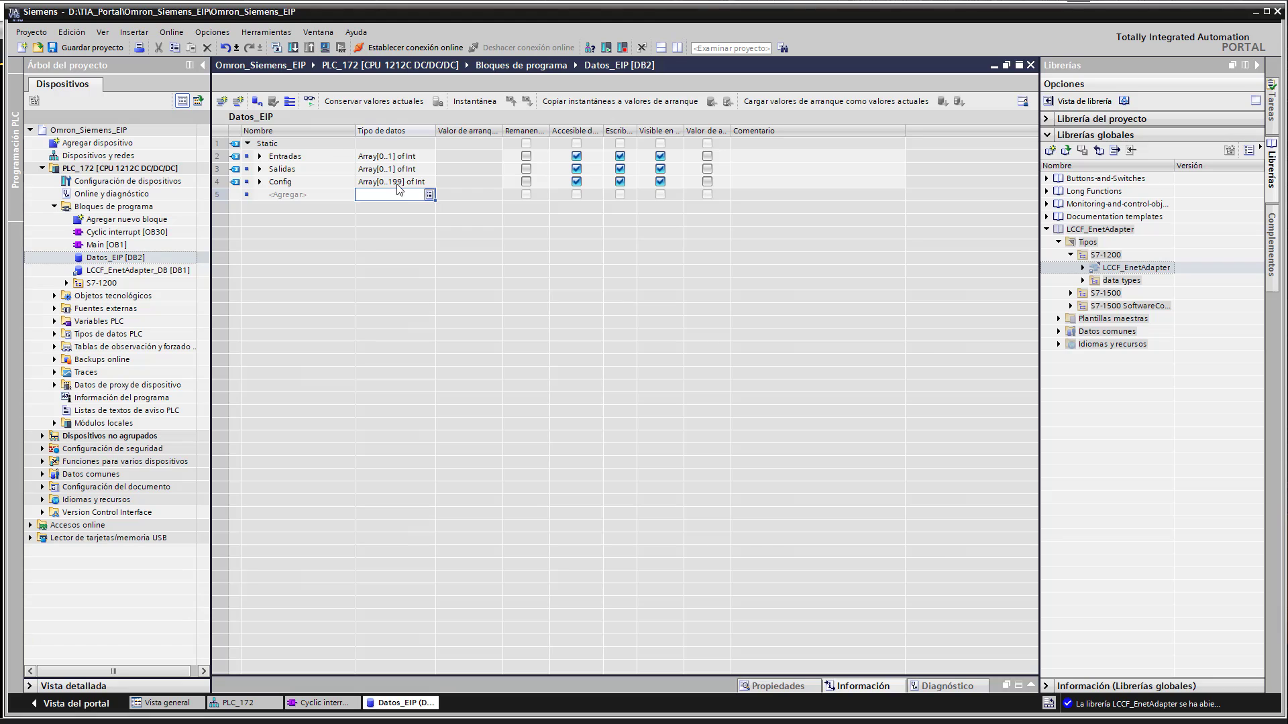
- Open the Cyclic interrupt block and set the enable input of LCCF_EnetAdapter to 1
double_click(200, 231)
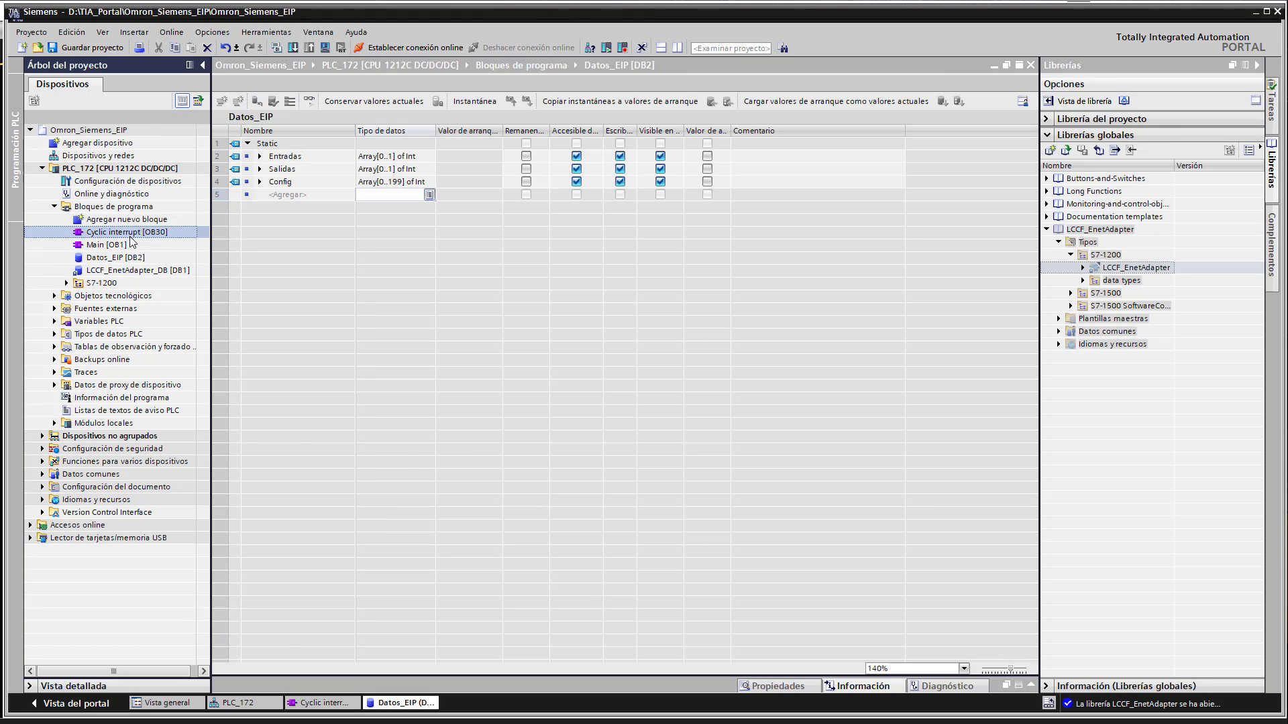
click(330, 362)
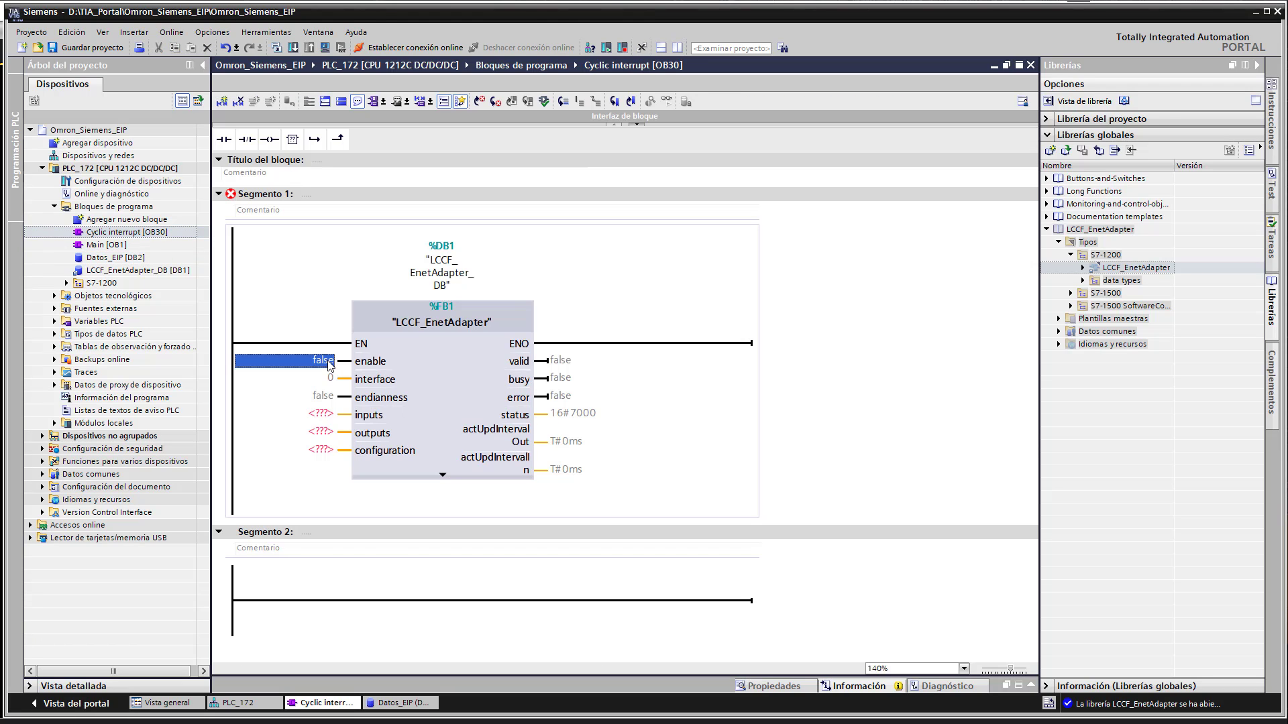
text(1)
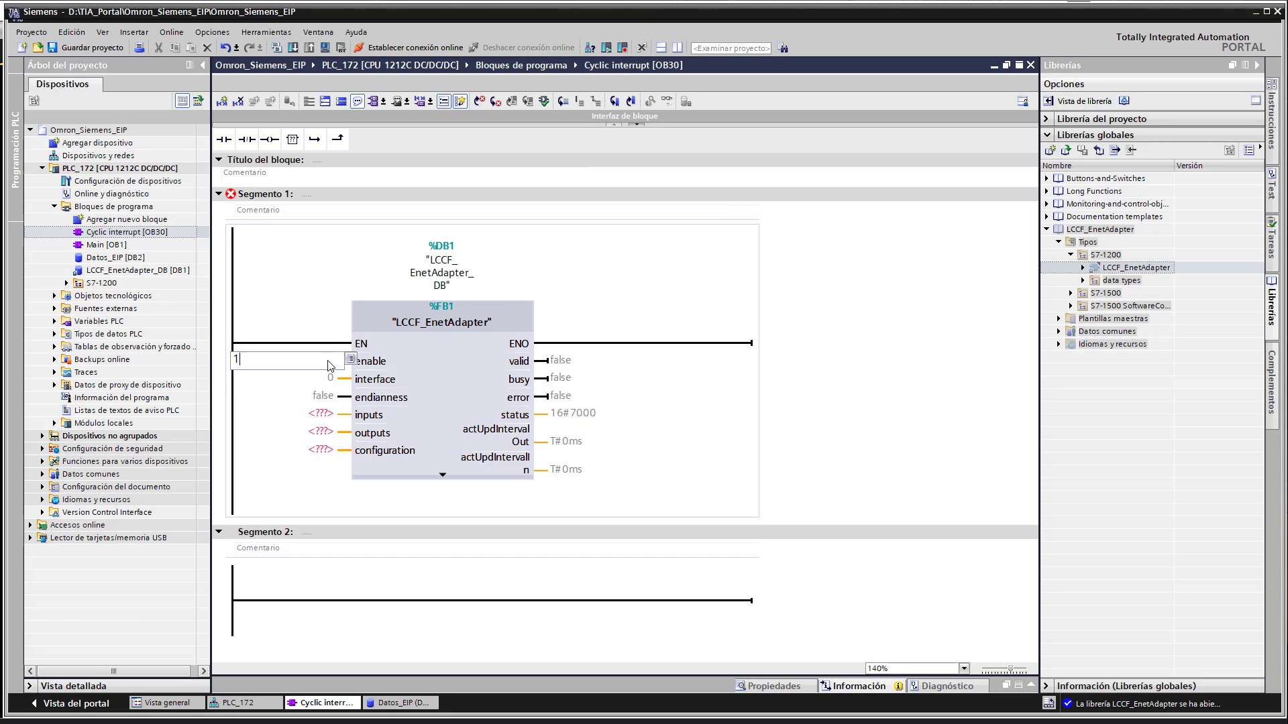
key(Return)
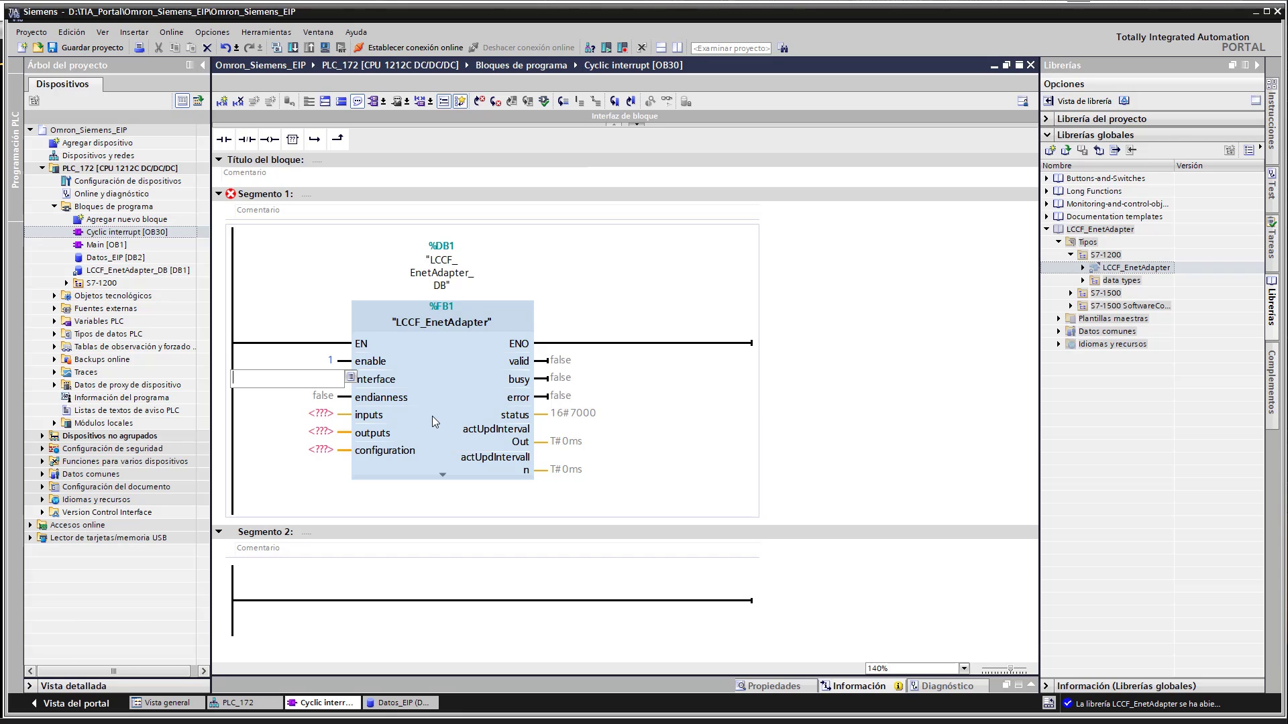
- Replace the constant on the LCCF_EnetAdapter enable input with the digital input address I0.7
click(323, 364)
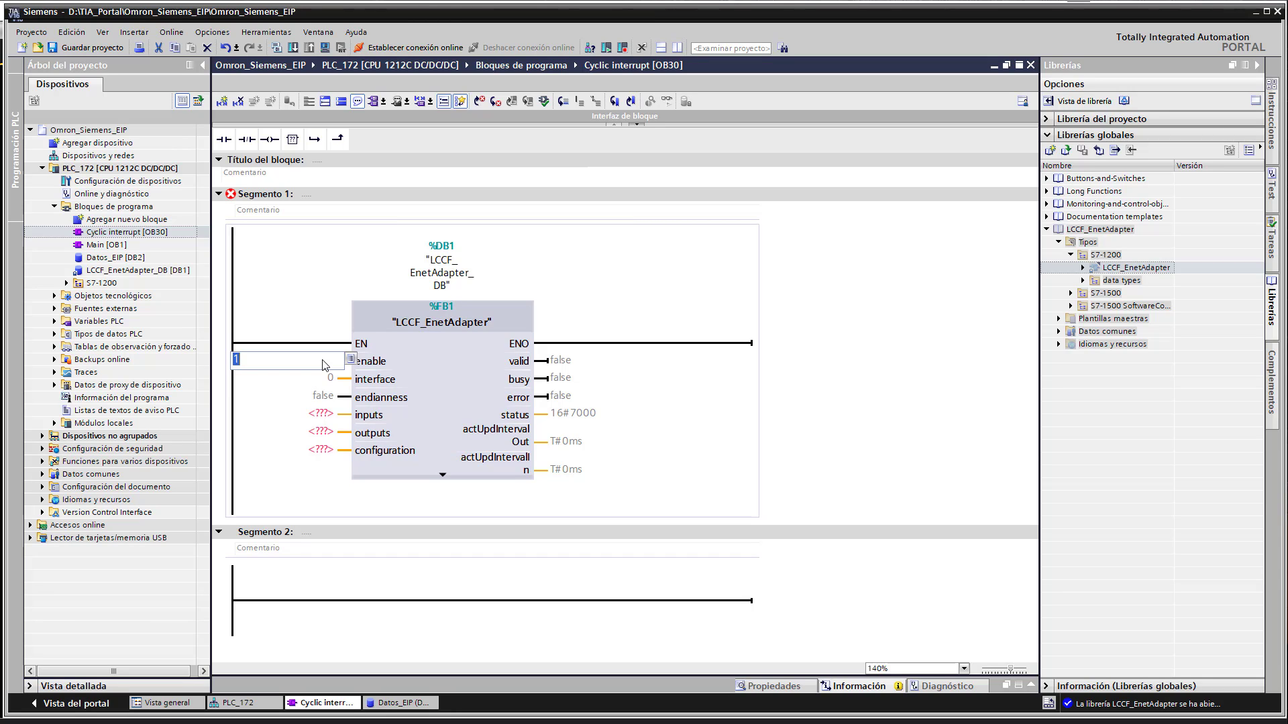
text(i)
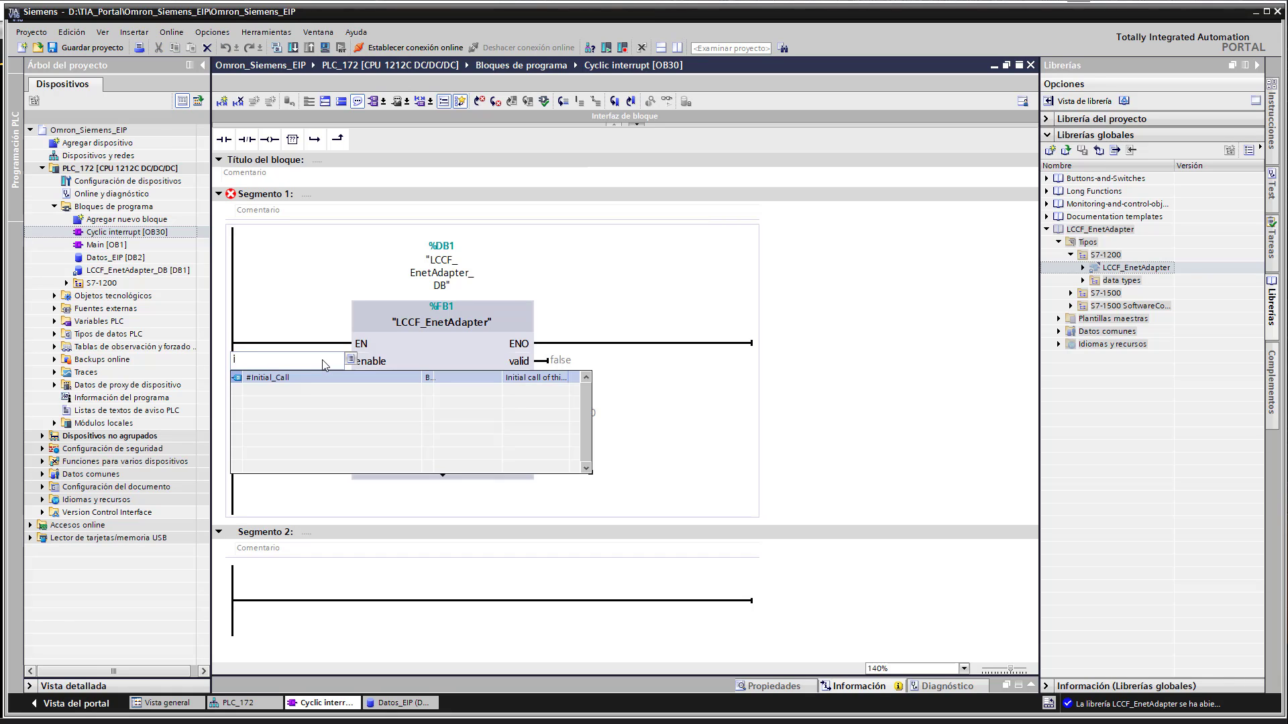
text(0.7)
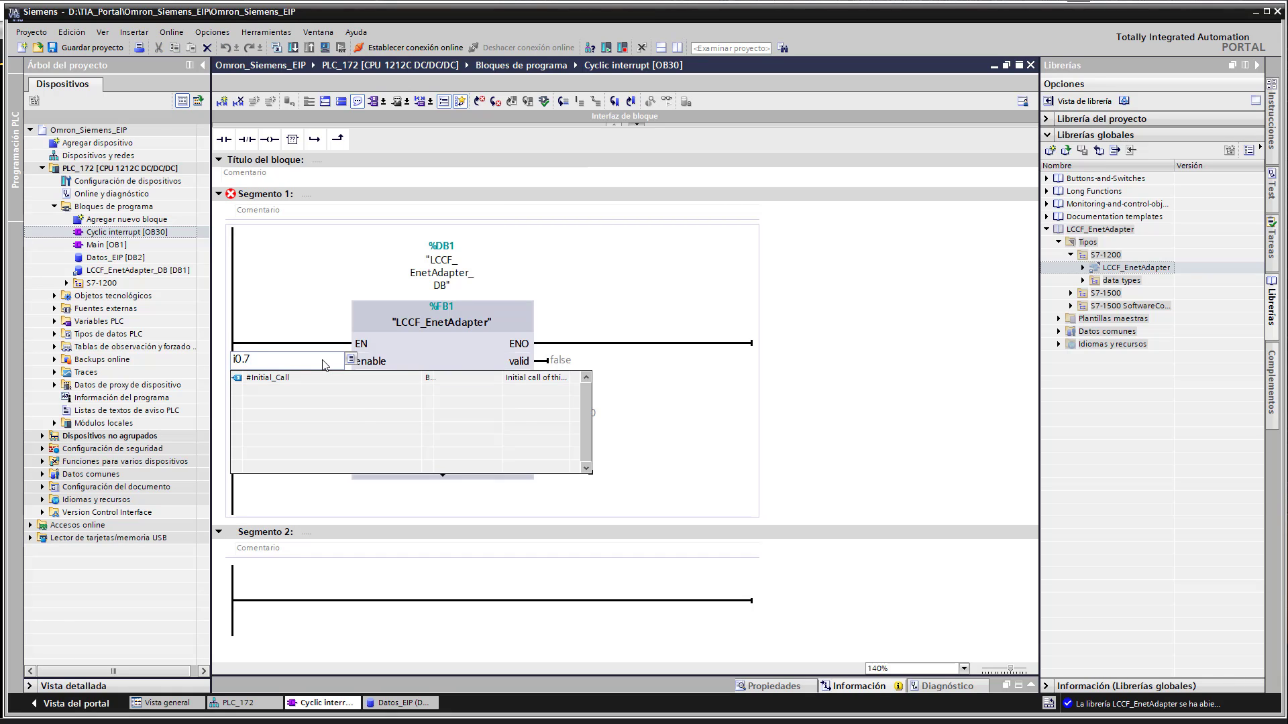
key(Return)
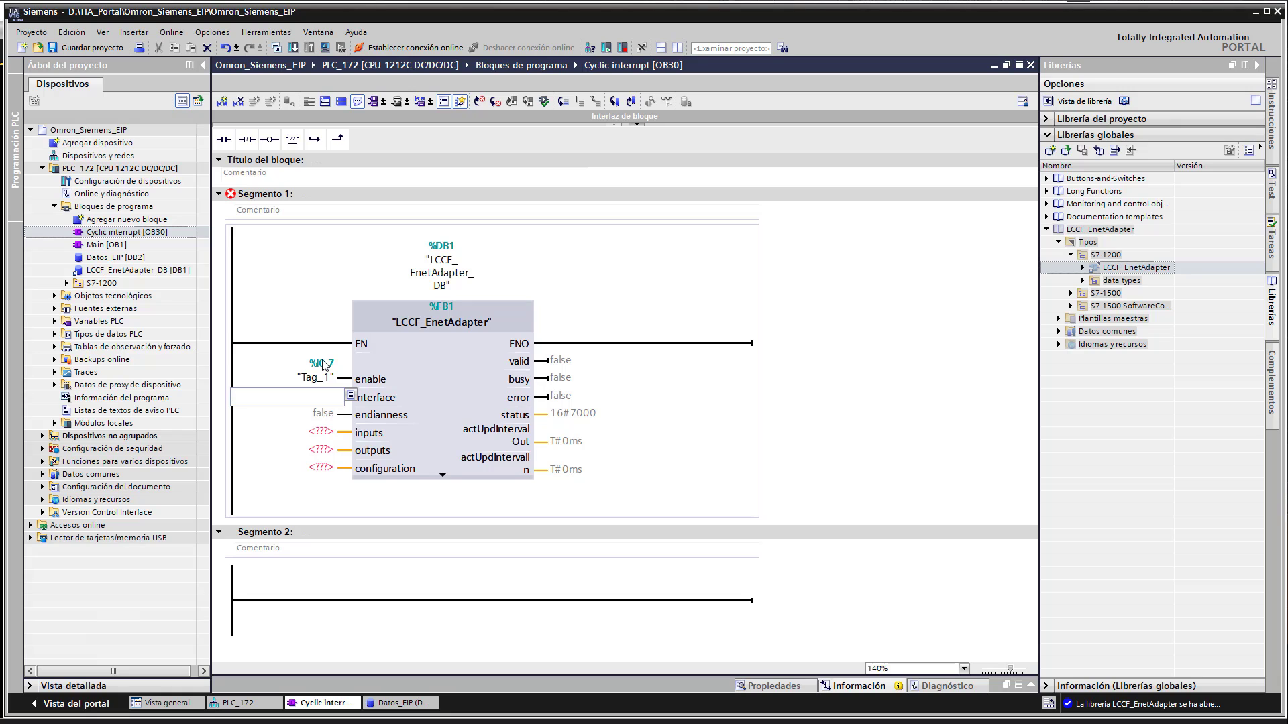
- Assign the hardware constant Local~Interfaz_PROFINET_1 to the interface input of LCCF_EnetAdapter
click(350, 395)
scroll(457, 451, down, 2)
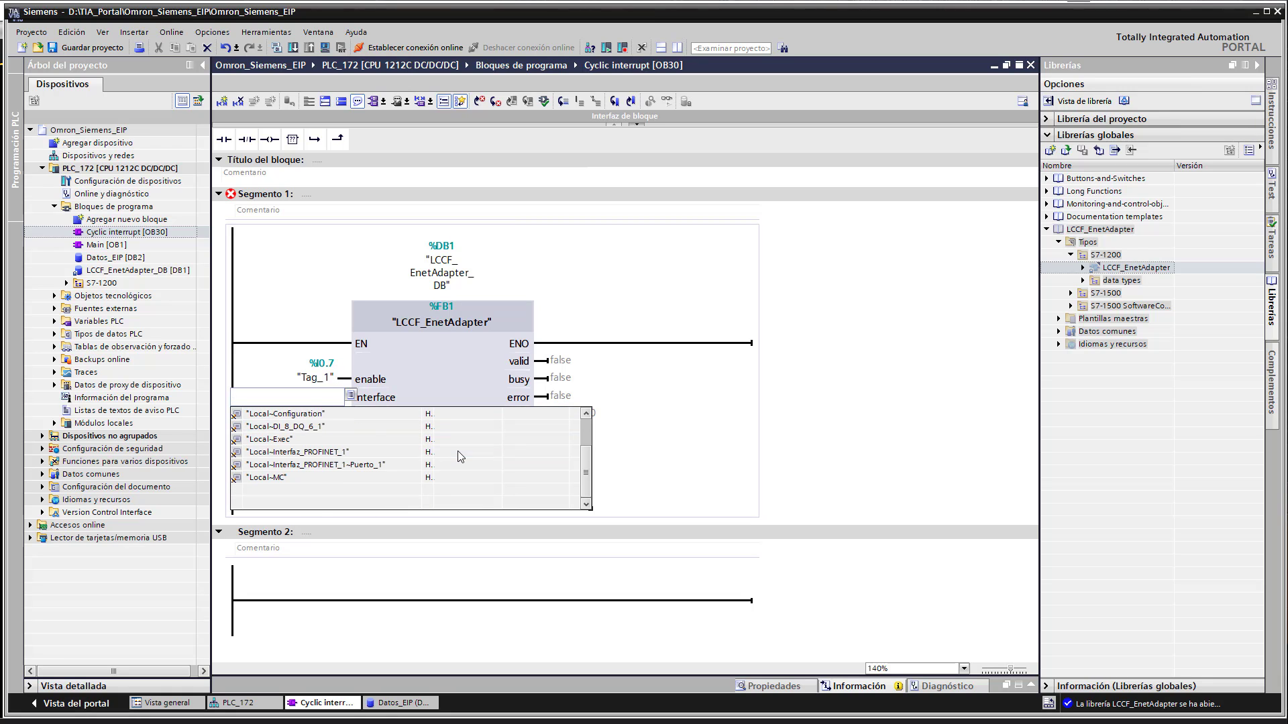
click(341, 454)
click(349, 505)
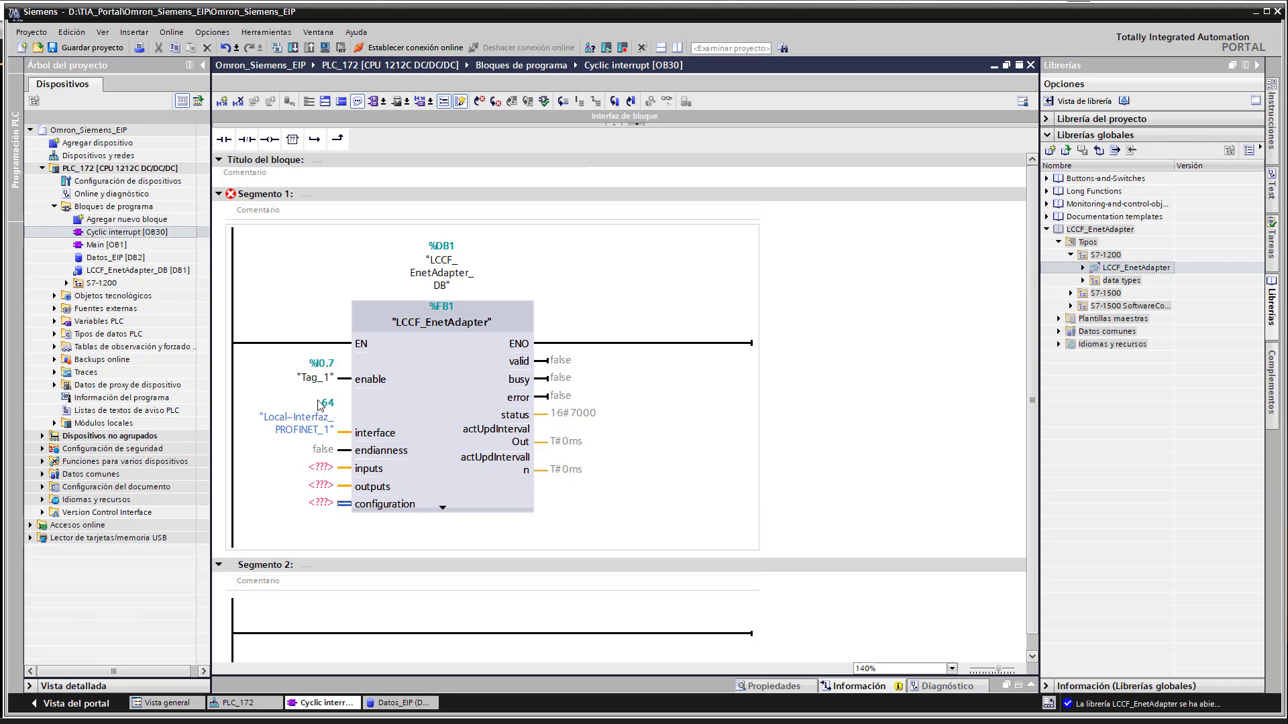
click(329, 450)
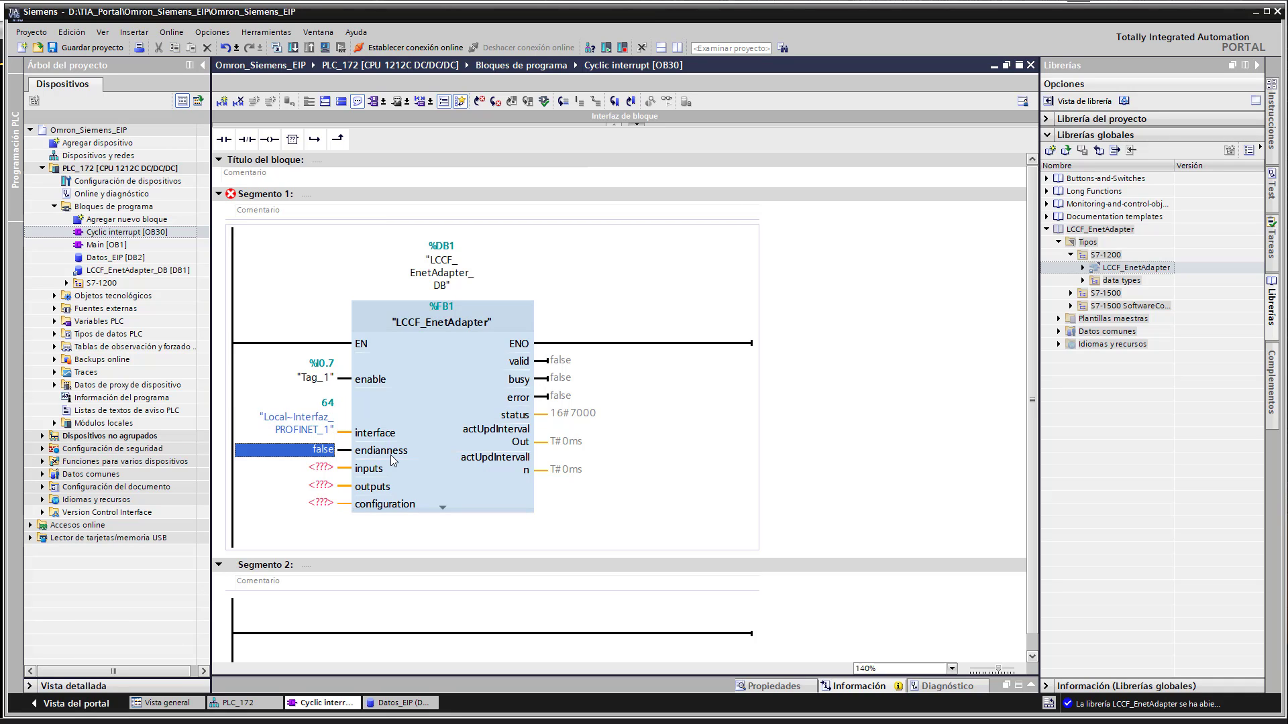
- Connect the whole "Datos_EIP".Entradas array to the inputs parameter of LCCF_EnetAdapter
click(331, 469)
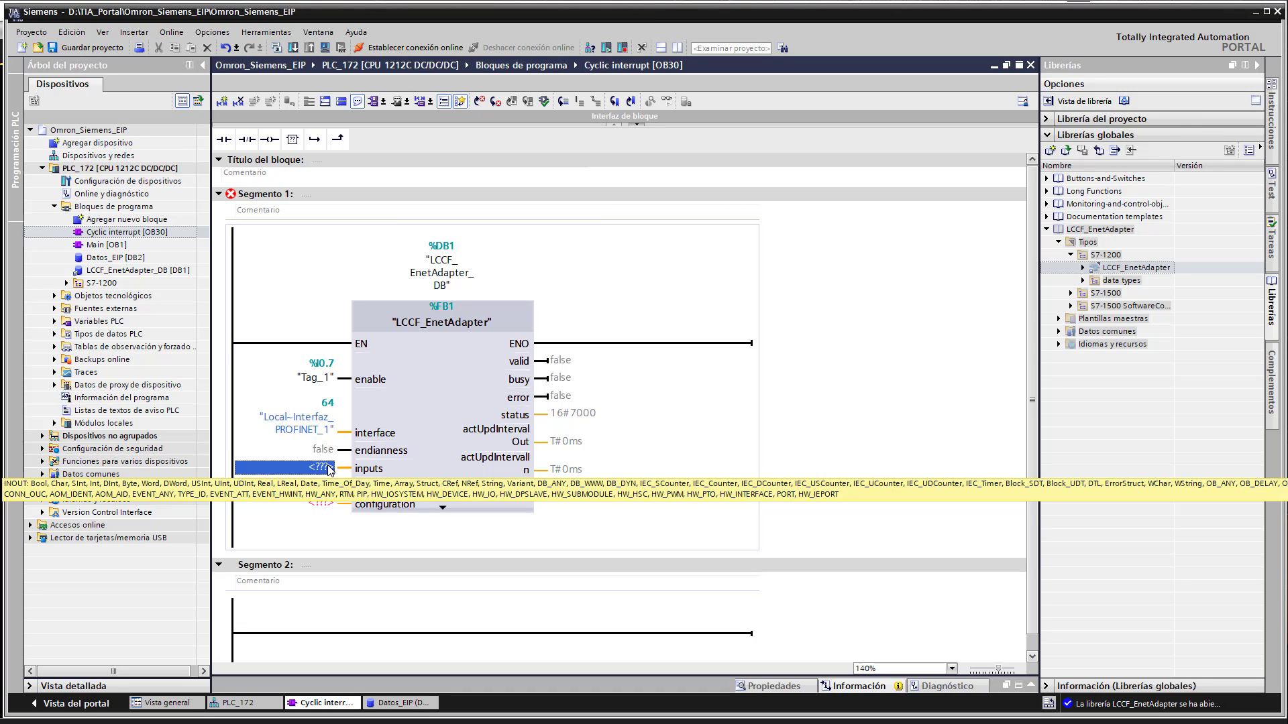
click(331, 469)
click(350, 466)
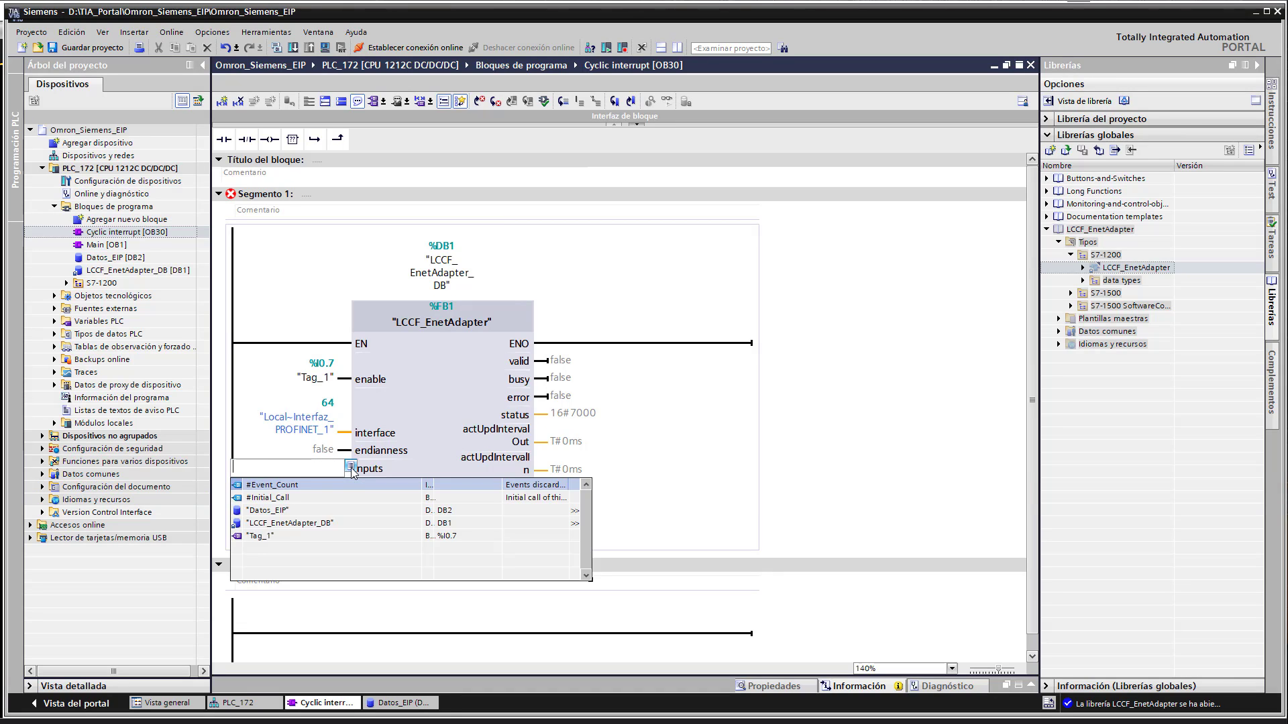
click(306, 513)
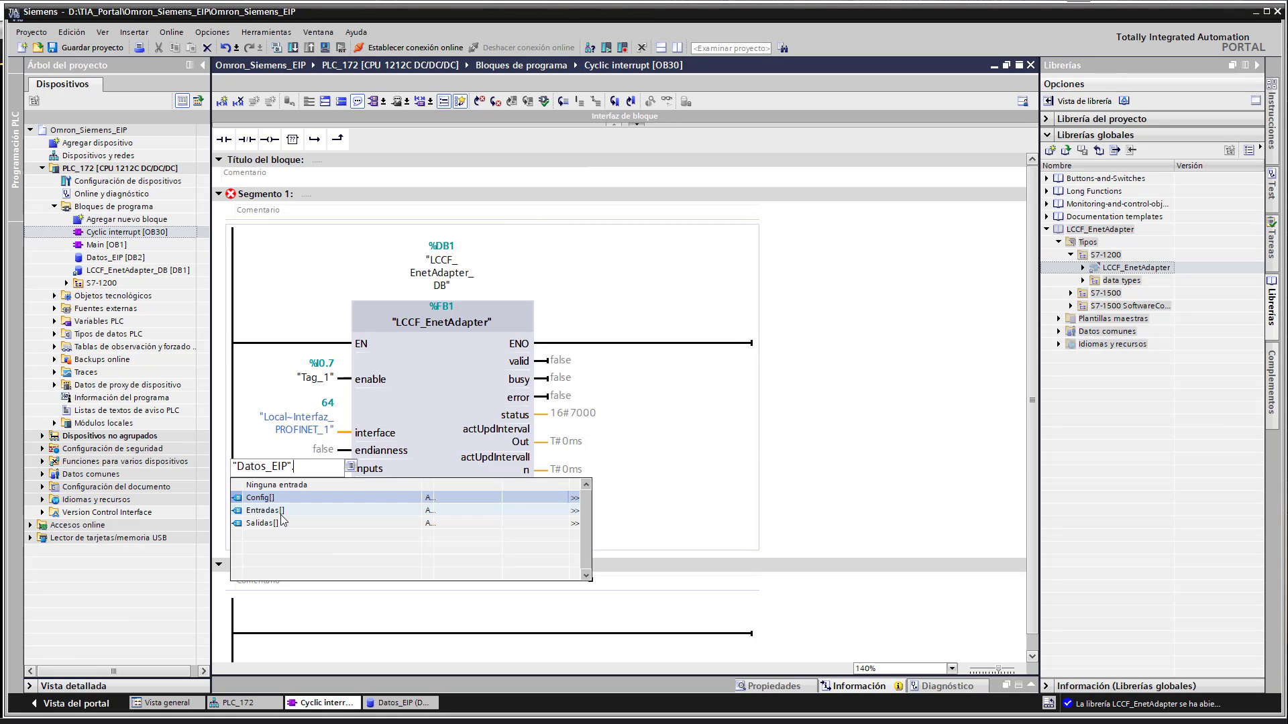
click(281, 514)
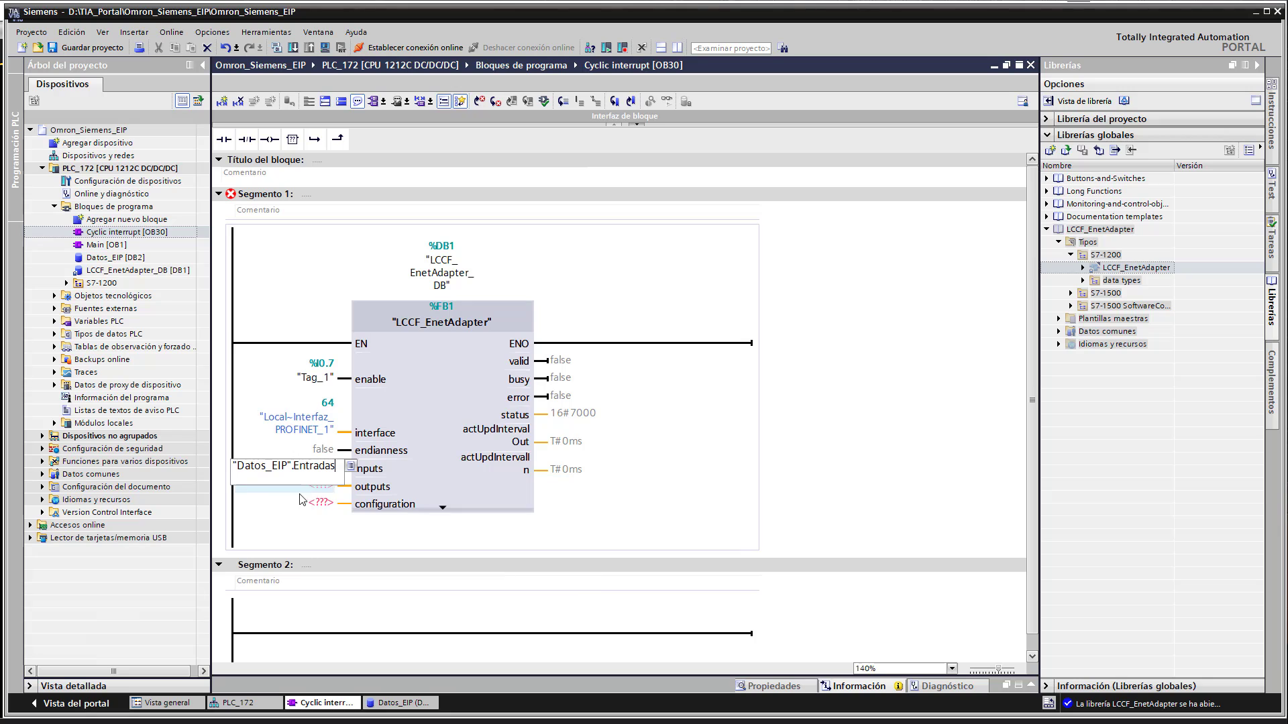
key(Return)
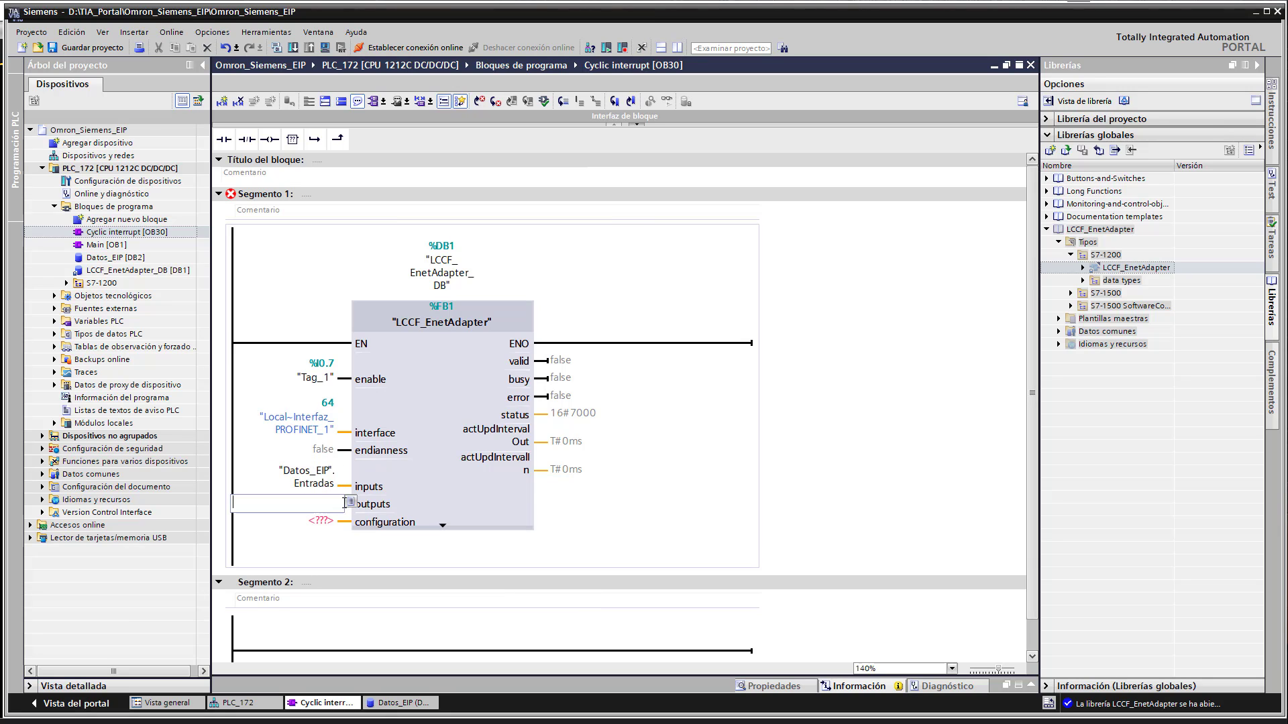
- Assign the element "Datos_EIP".Salidas[0] to the outputs parameter of LCCF_EnetAdapter
click(349, 503)
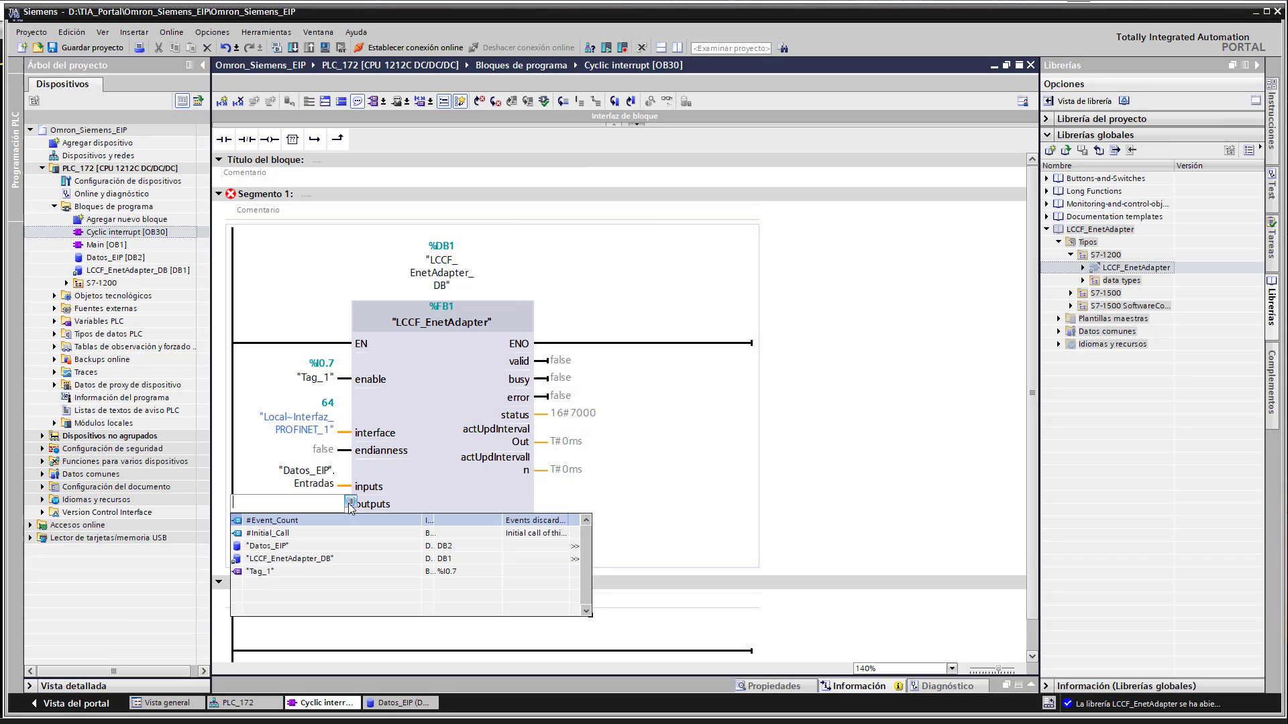
click(295, 546)
click(261, 559)
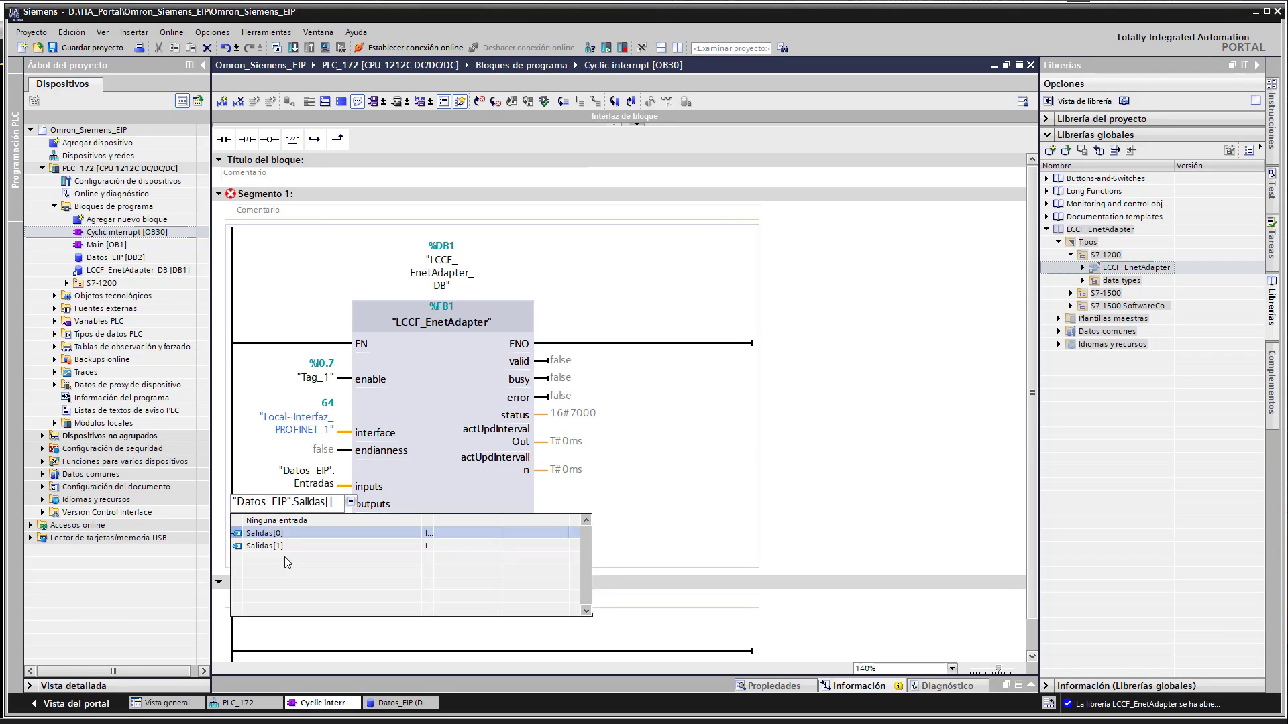
text(0])
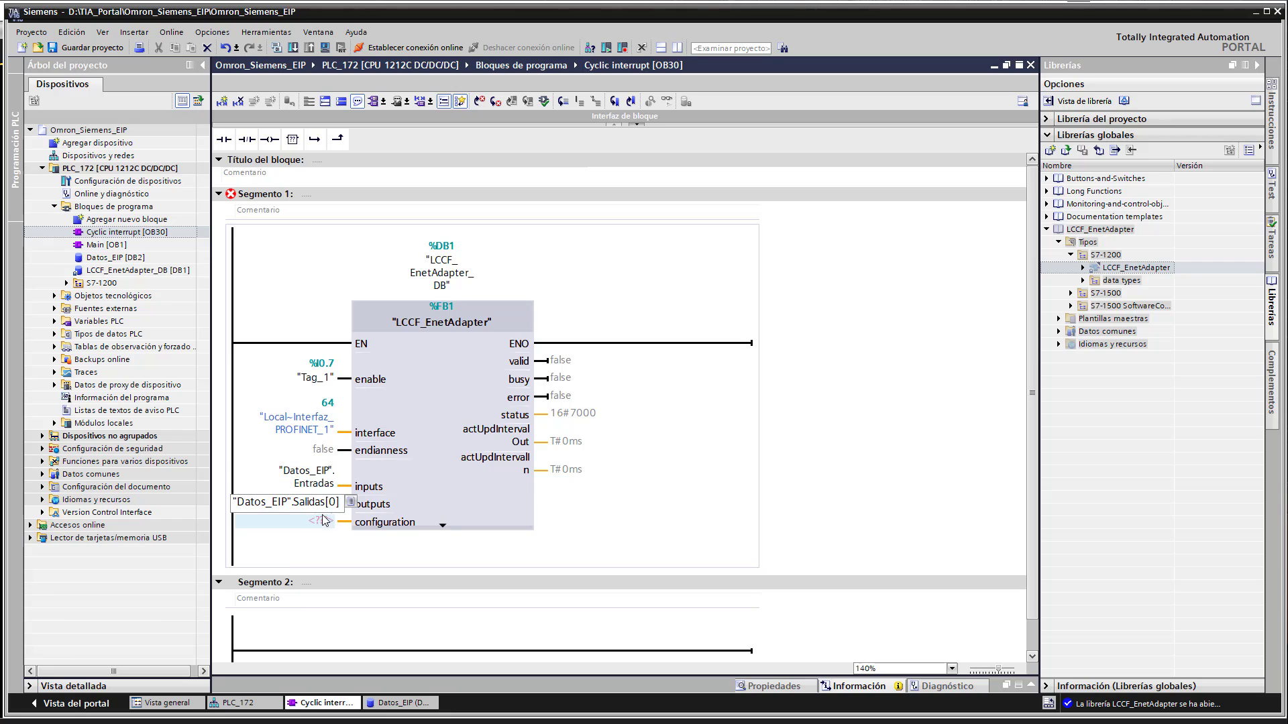
key(Return)
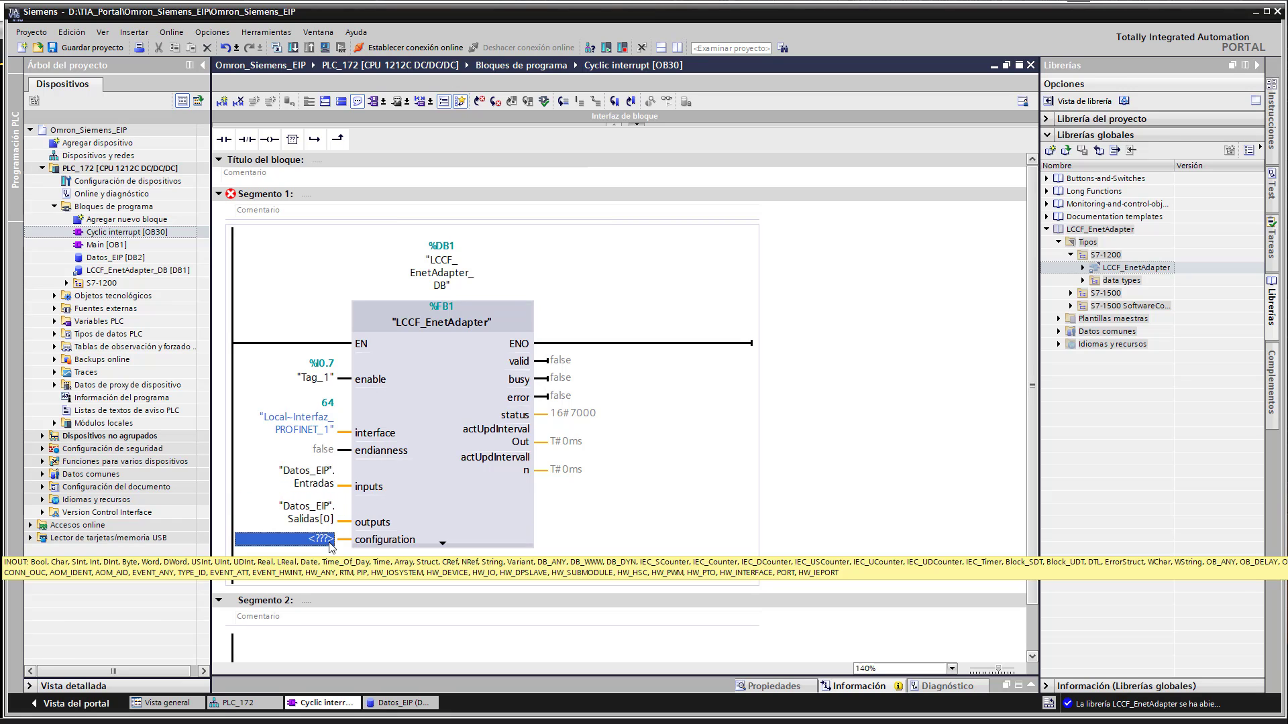
- Assign the whole "Datos_EIP".Config array to the configuration parameter of LCCF_EnetAdapter
click(350, 540)
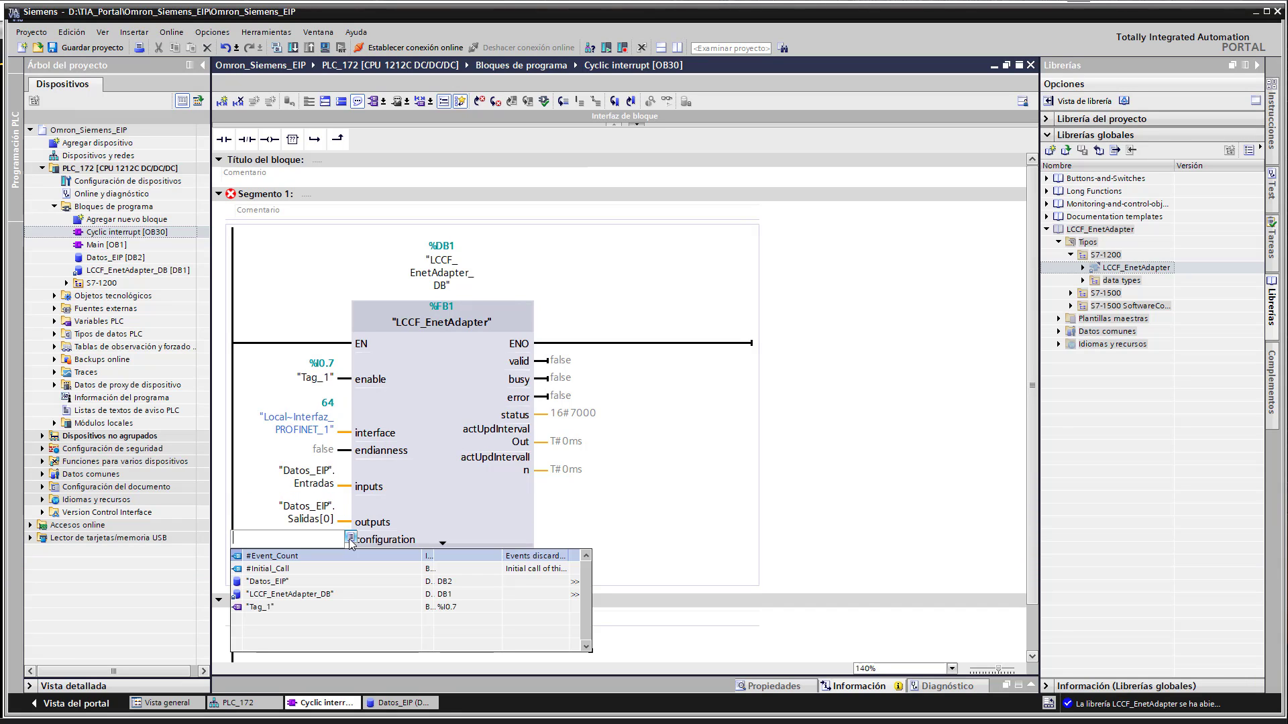
click(320, 582)
click(293, 570)
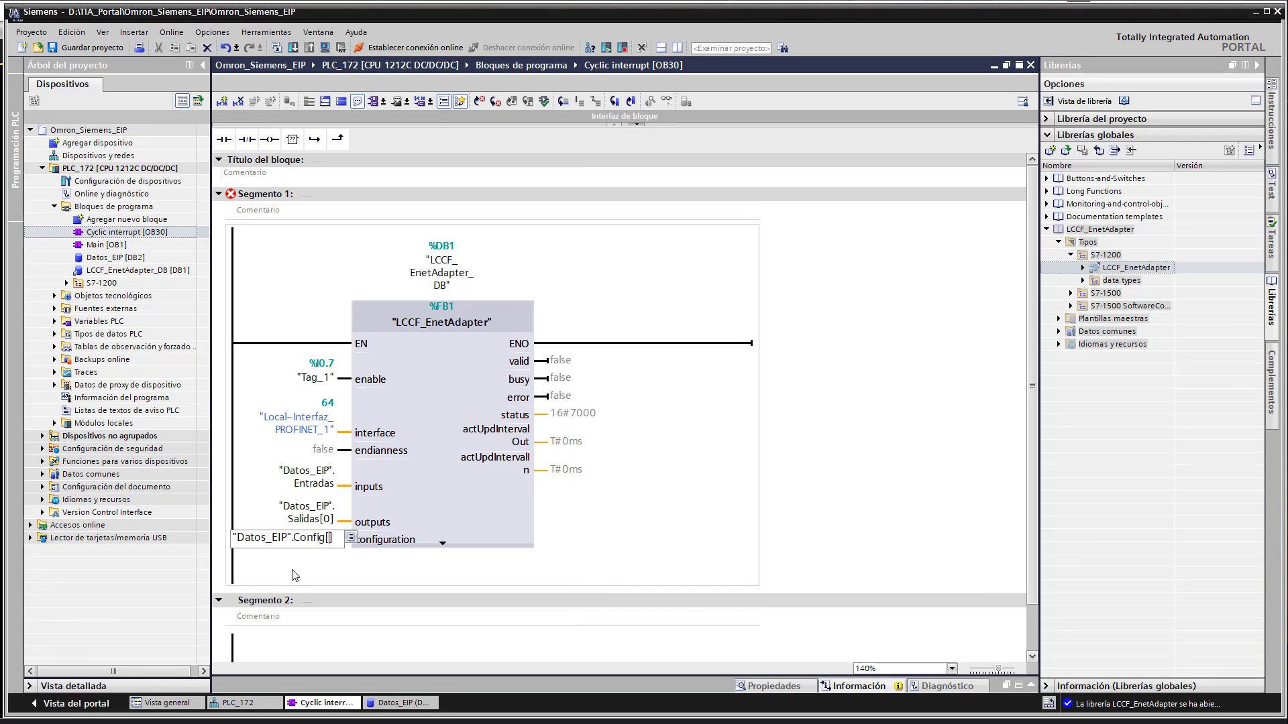
click(309, 558)
click(575, 564)
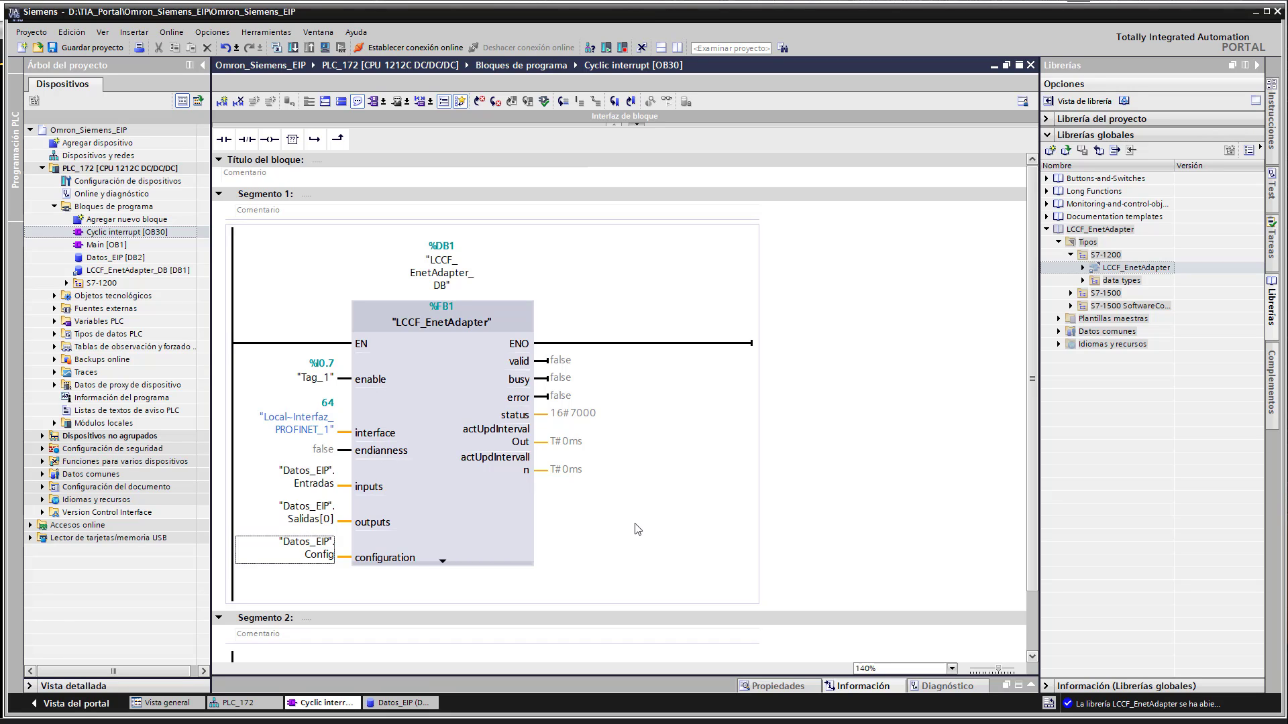
- Add a new watch table to PLC_172 and list "Datos_EIP" Entradas[0], Entradas[1], Salidas[0] and Salidas[1] in it
click(55, 348)
double_click(139, 359)
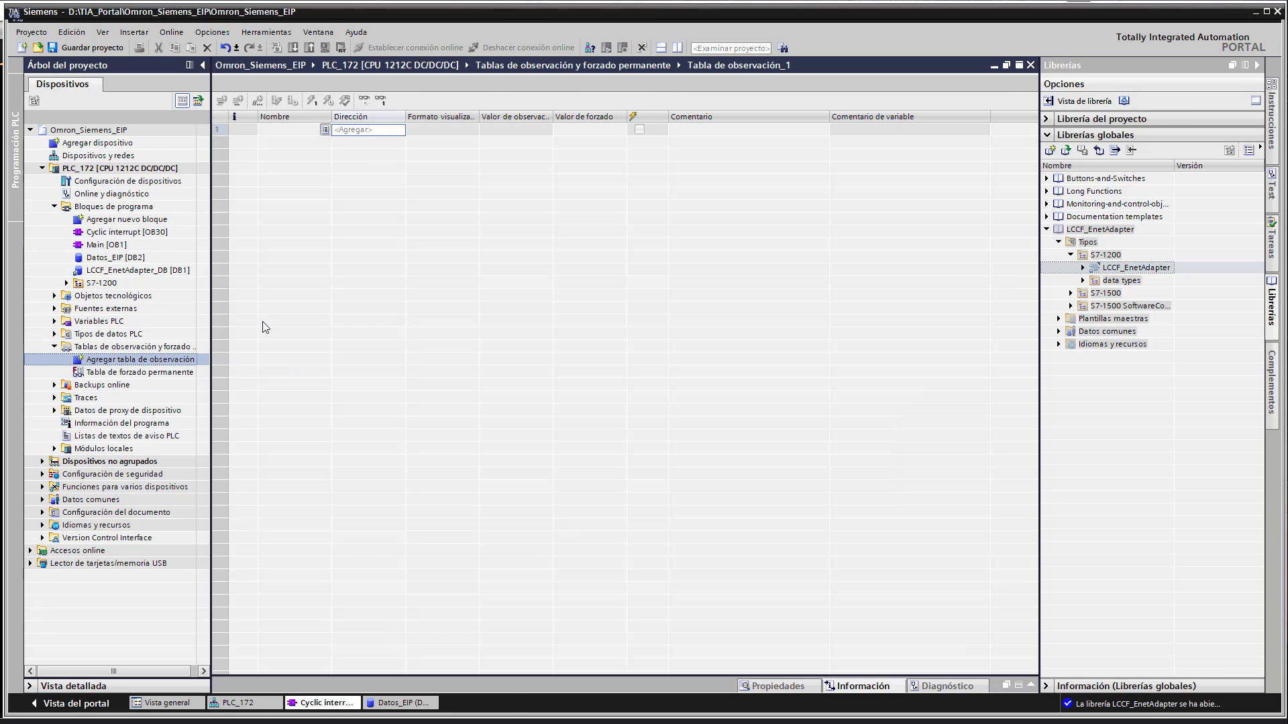
click(291, 129)
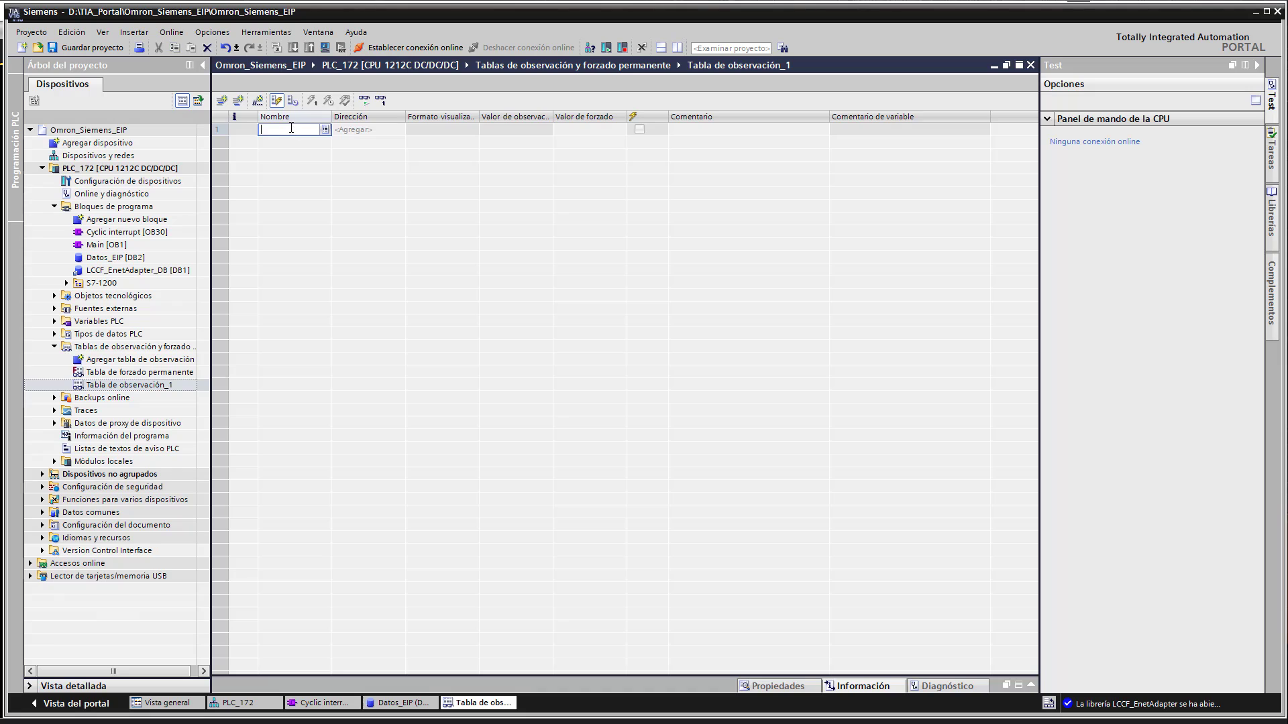
click(324, 129)
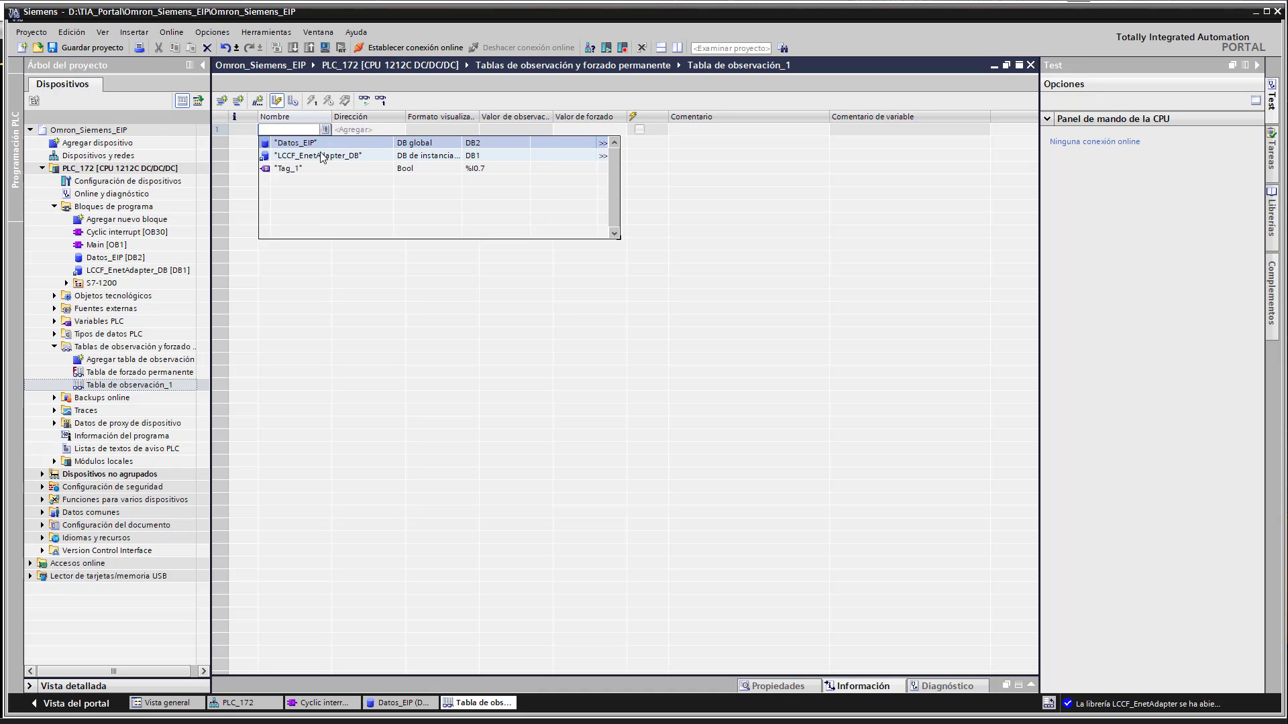
click(320, 147)
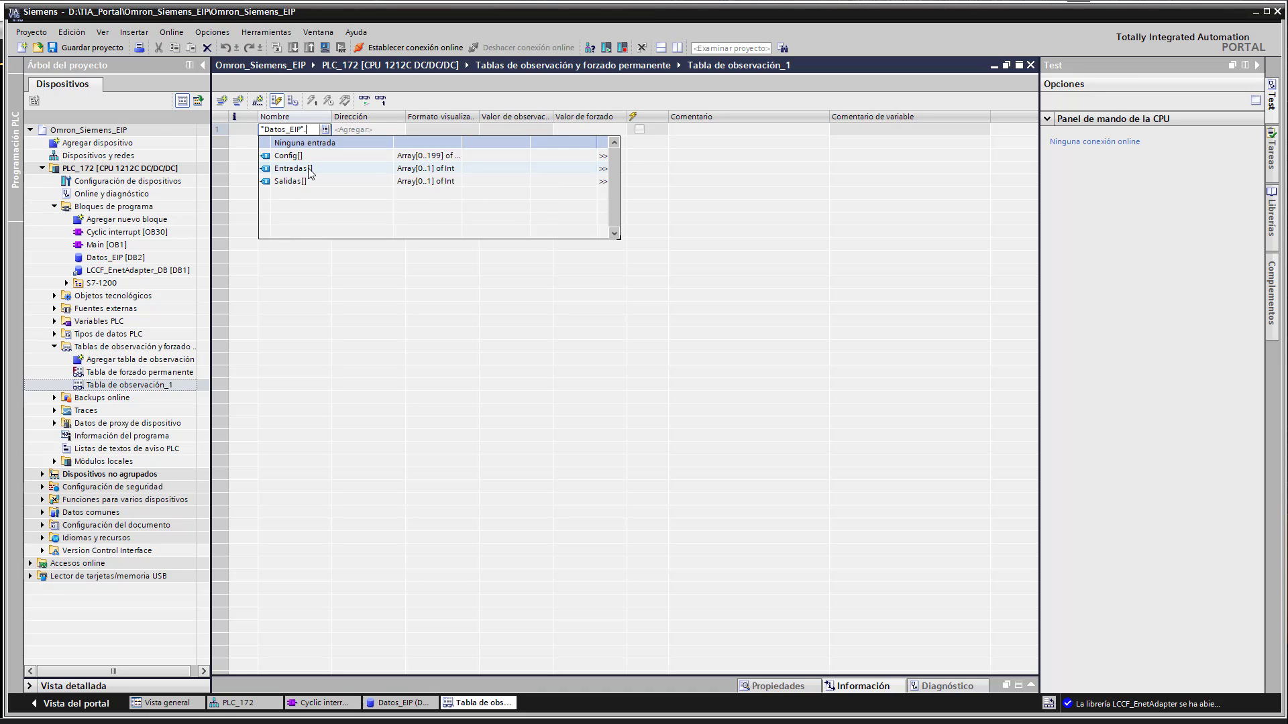
click(308, 168)
click(310, 156)
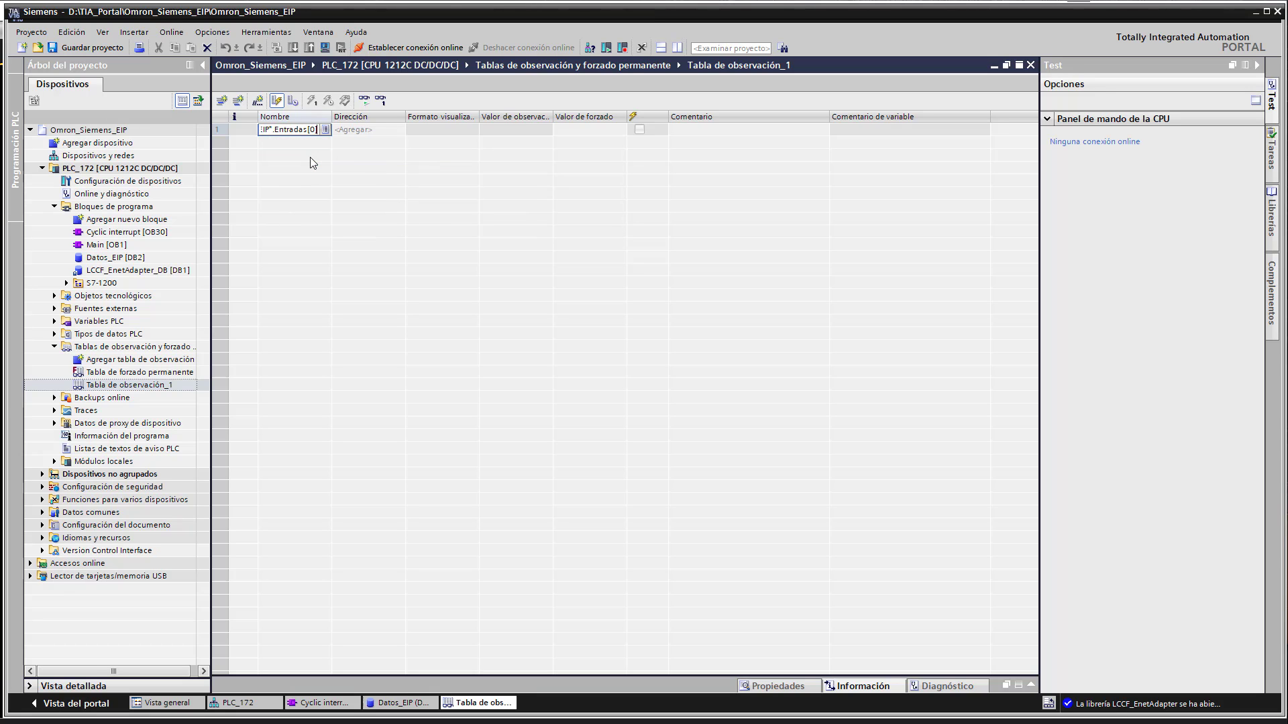
click(308, 141)
click(325, 142)
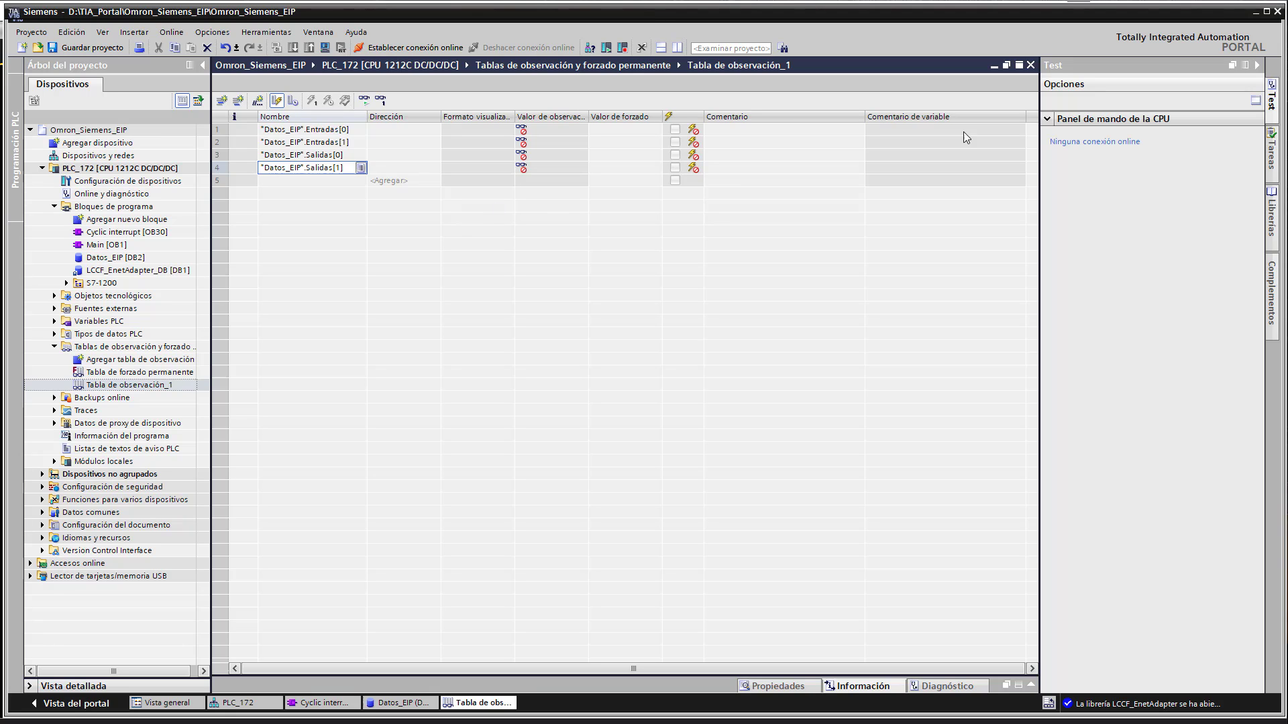
- Float the watch table and narrow it so that it sits beside the LCCF_EnetAdapter block in the Cyclic interrupt editor
click(1006, 65)
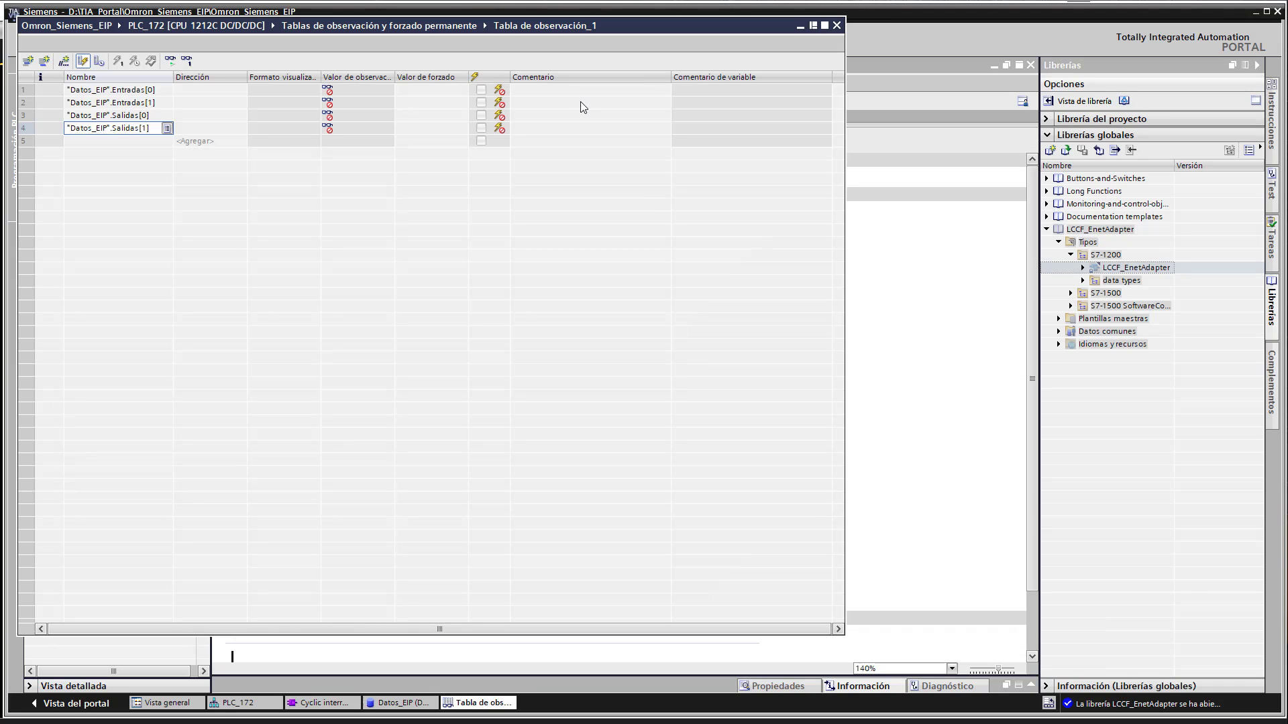
drag(265, 29, 742, 95)
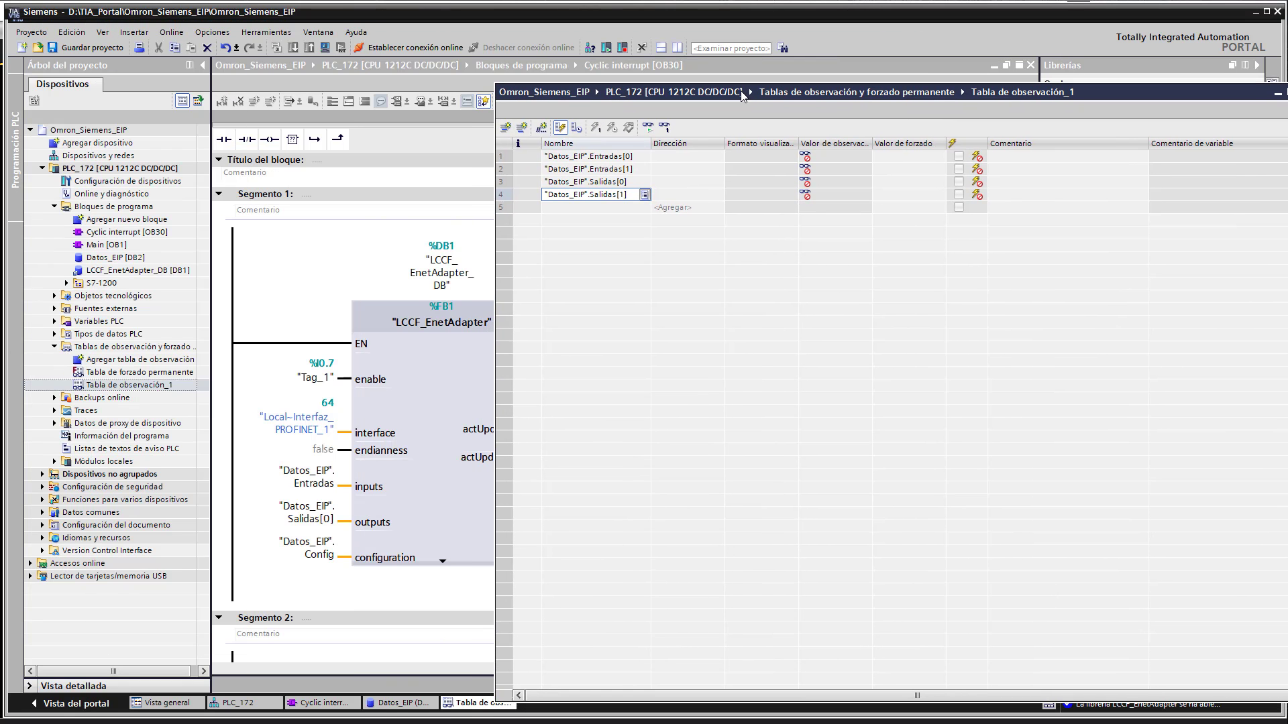
click(491, 252)
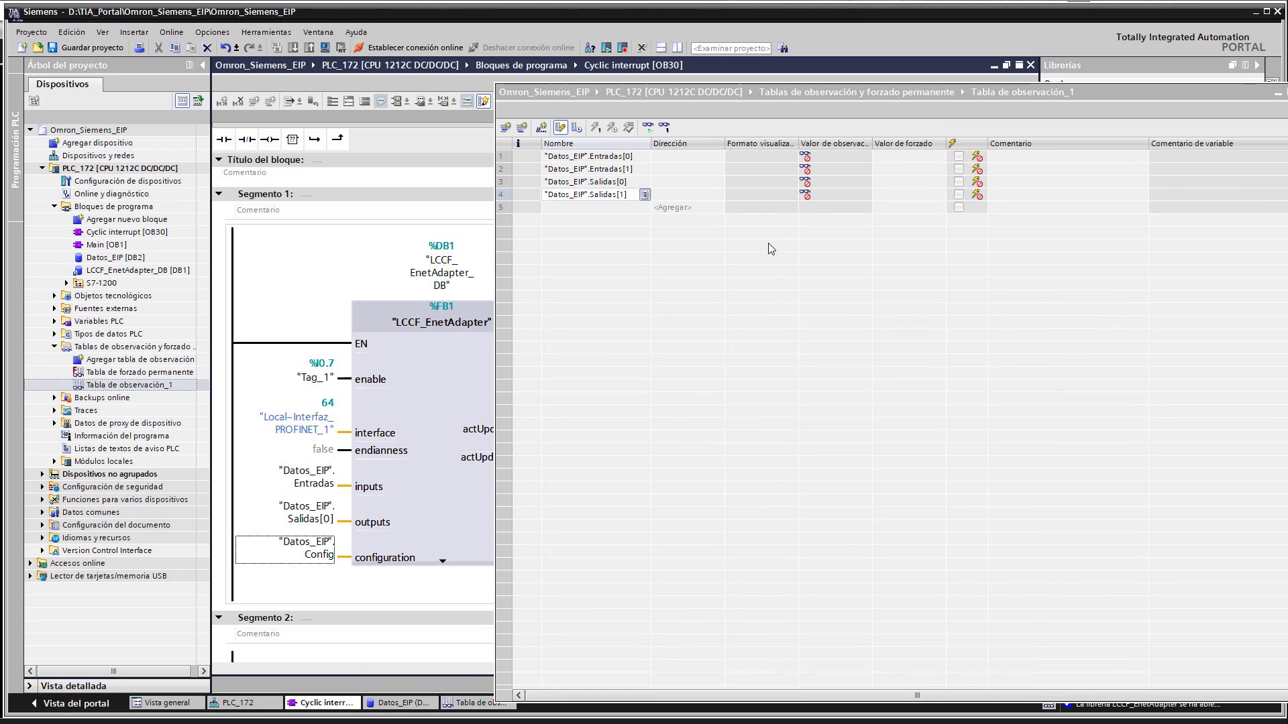
click(494, 277)
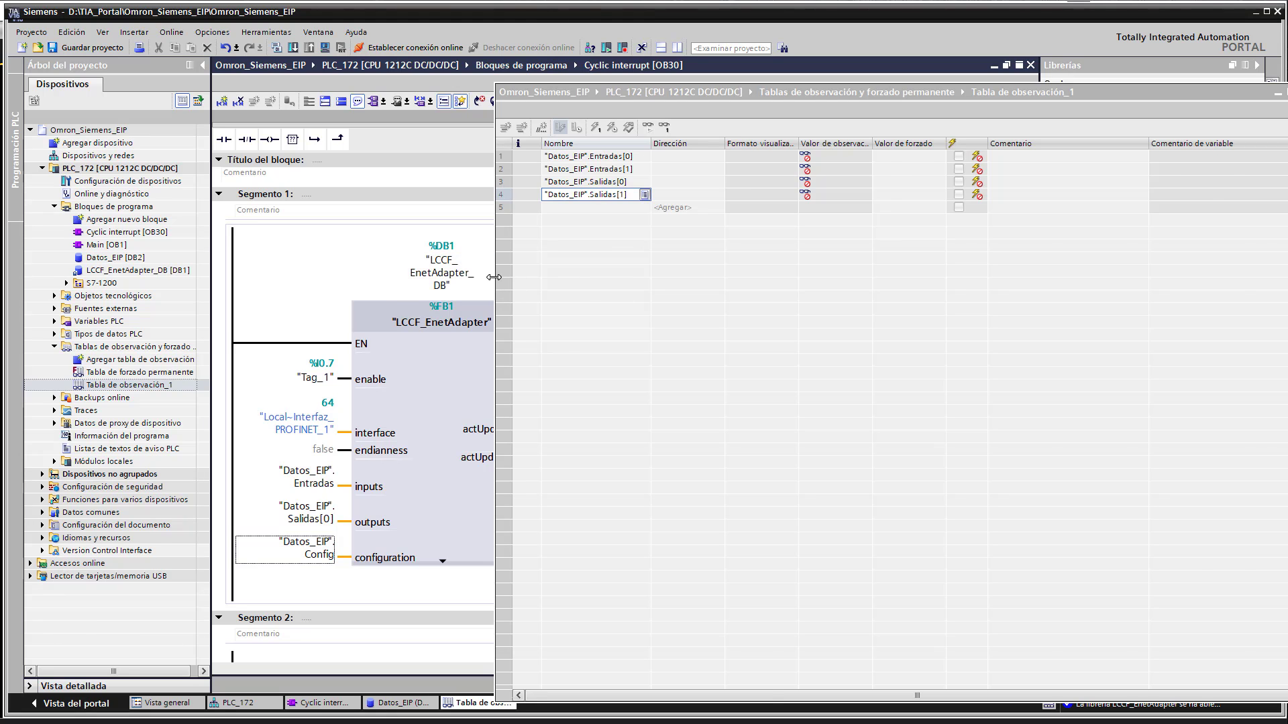
drag(494, 277, 750, 277)
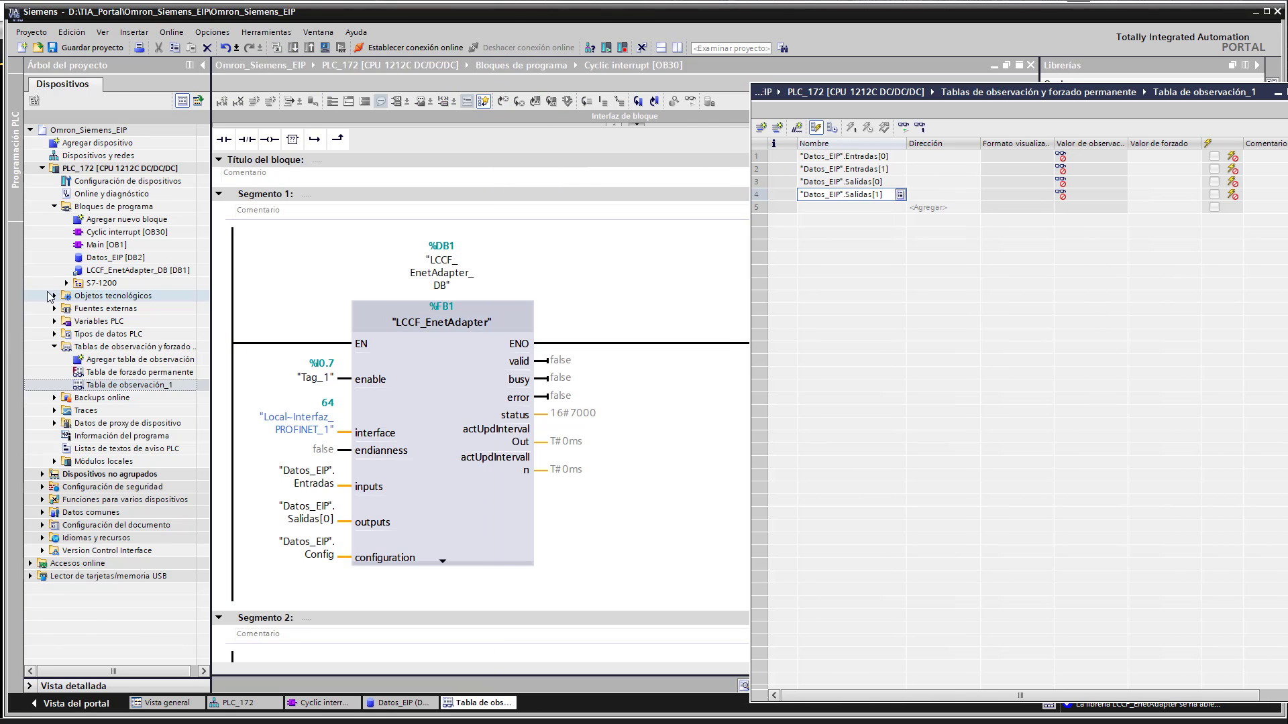
- Open Main [OB1] and insert a MOVE instruction in Segment 1 with the input word IW64 as its IN value
double_click(106, 245)
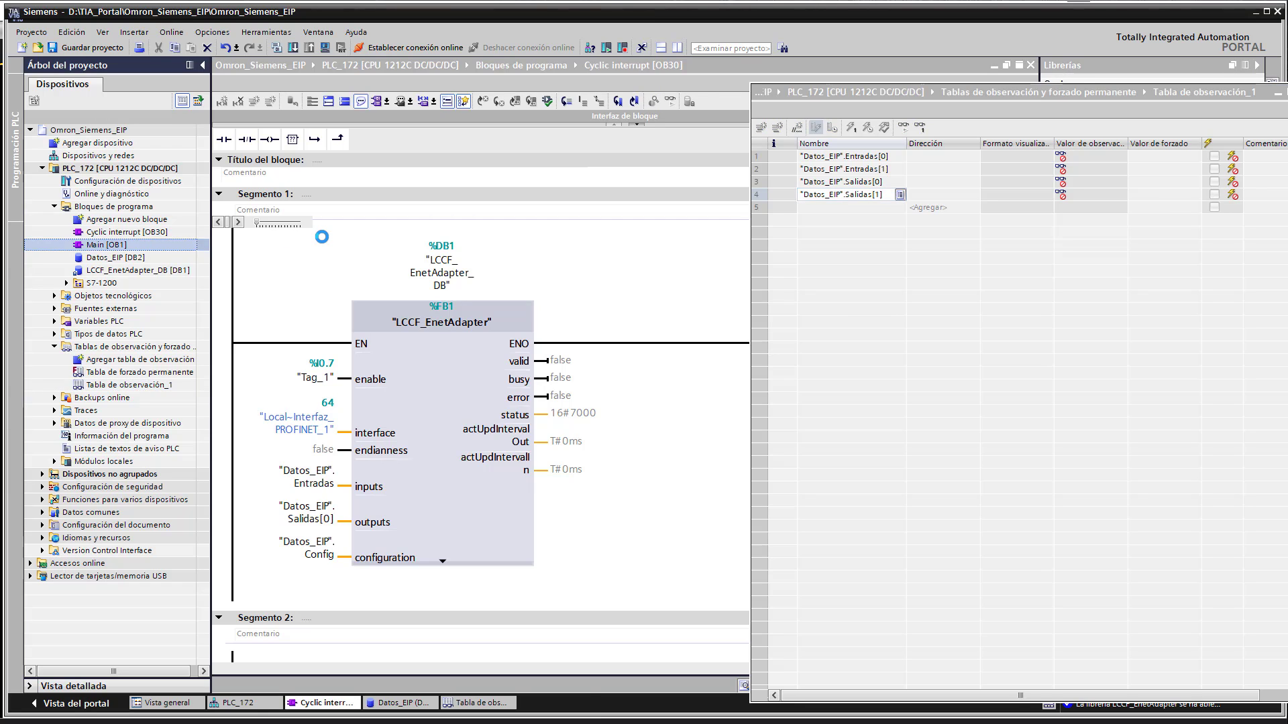
click(293, 140)
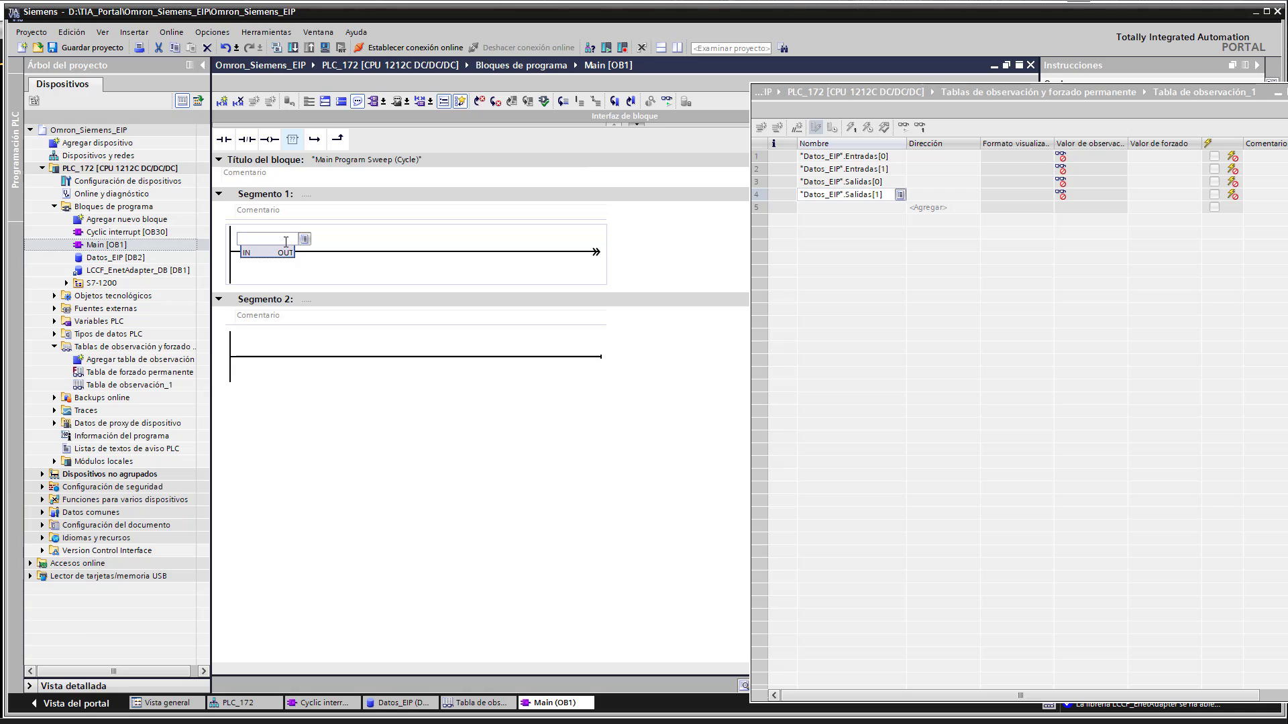
text(M)
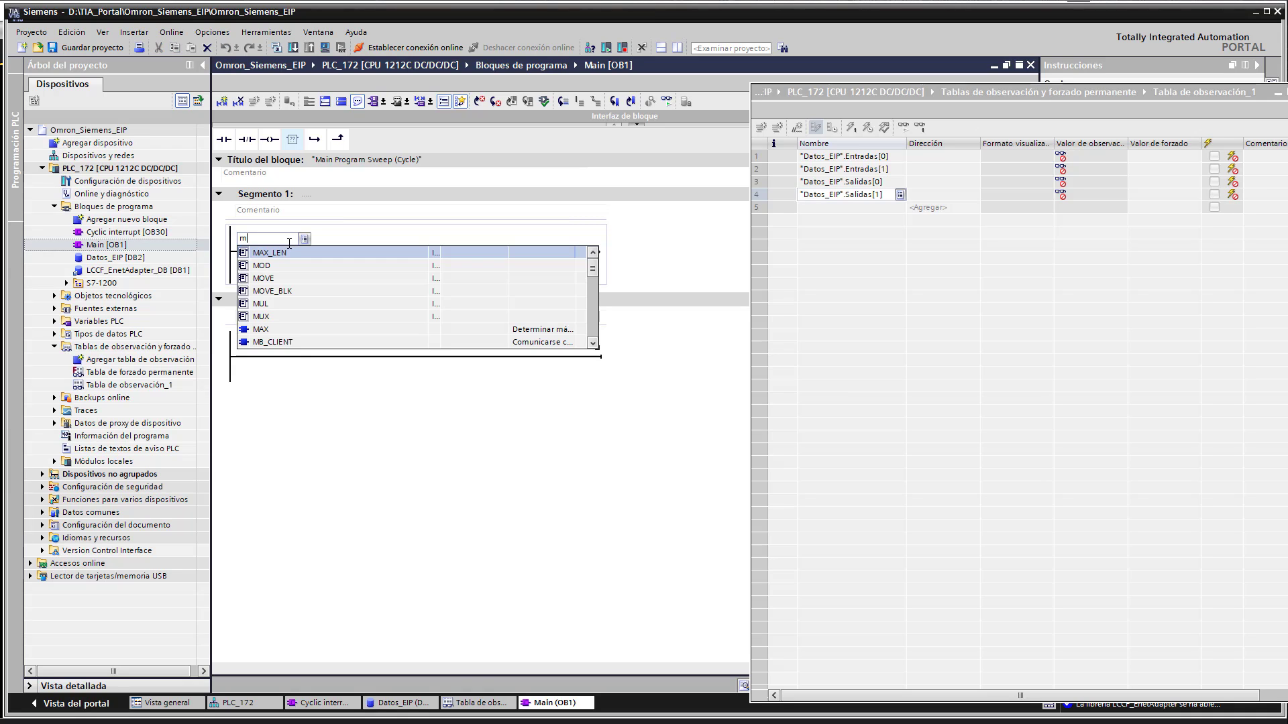
click(286, 278)
double_click(293, 266)
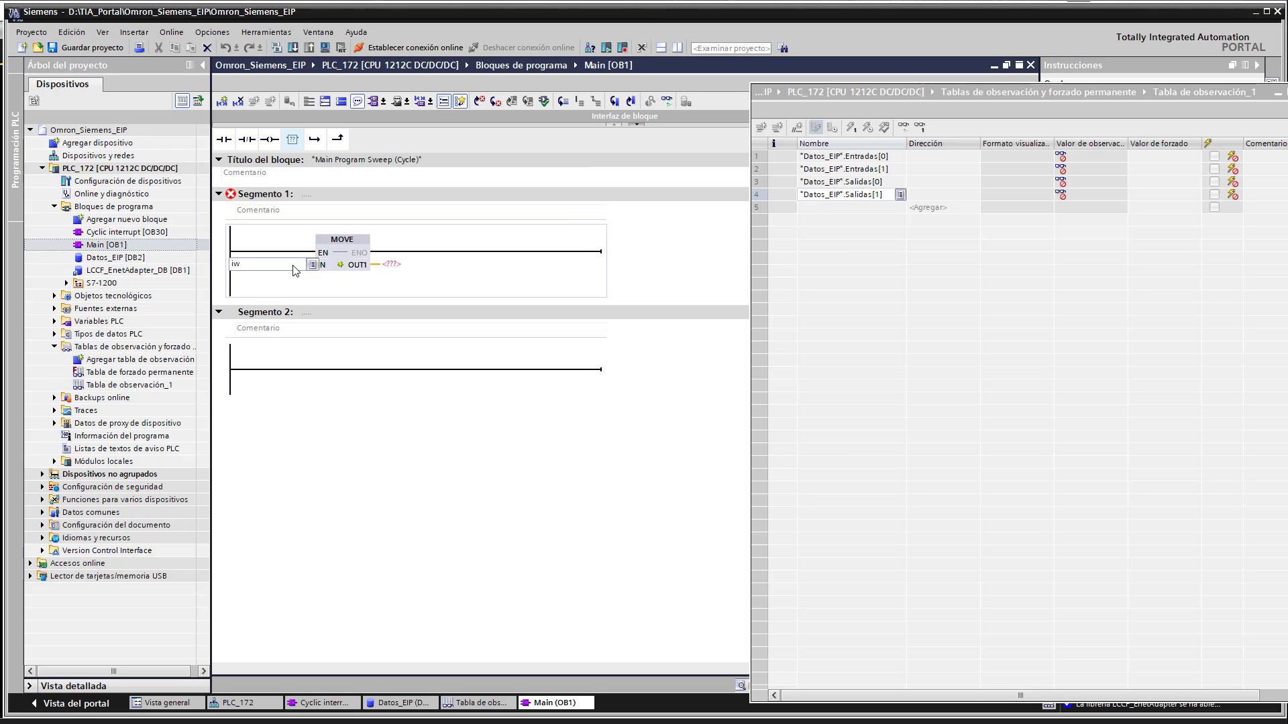
text(iw64)
key(Return)
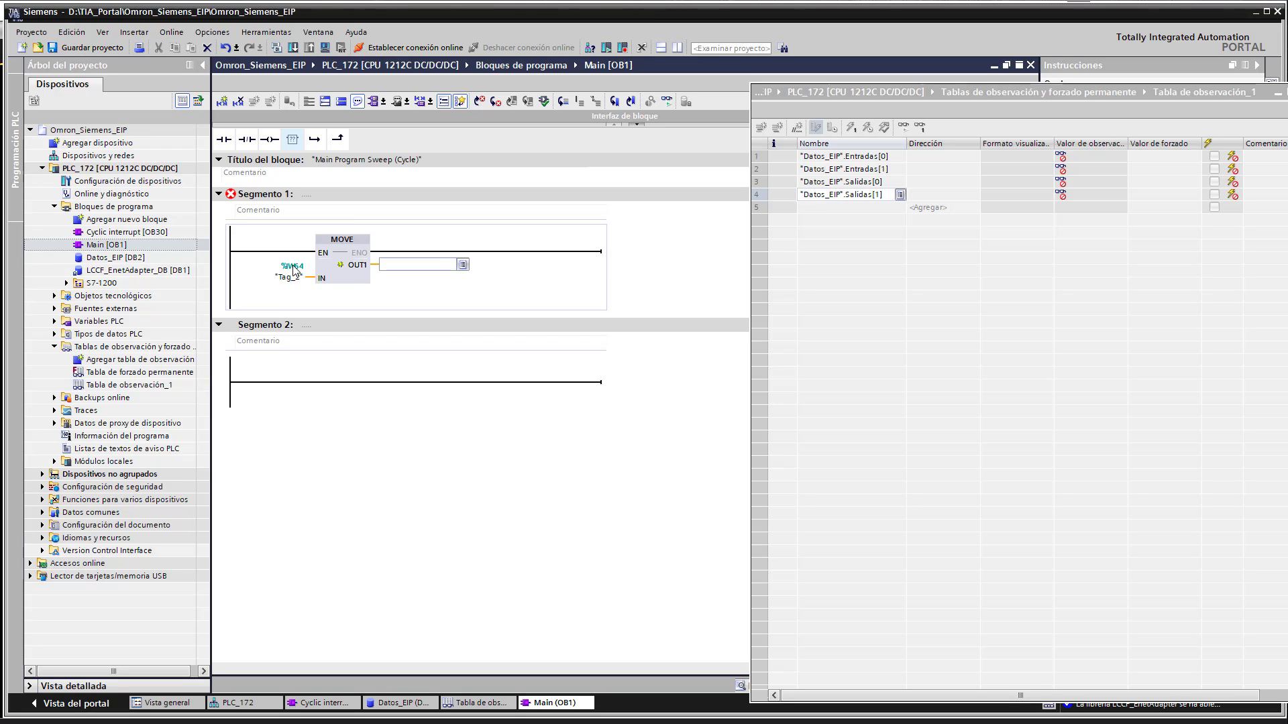
- Assign "Datos_EIP".Entradas[0] to the OUT1 output of the MOVE instruction
click(462, 265)
click(452, 275)
text(.)
click(430, 295)
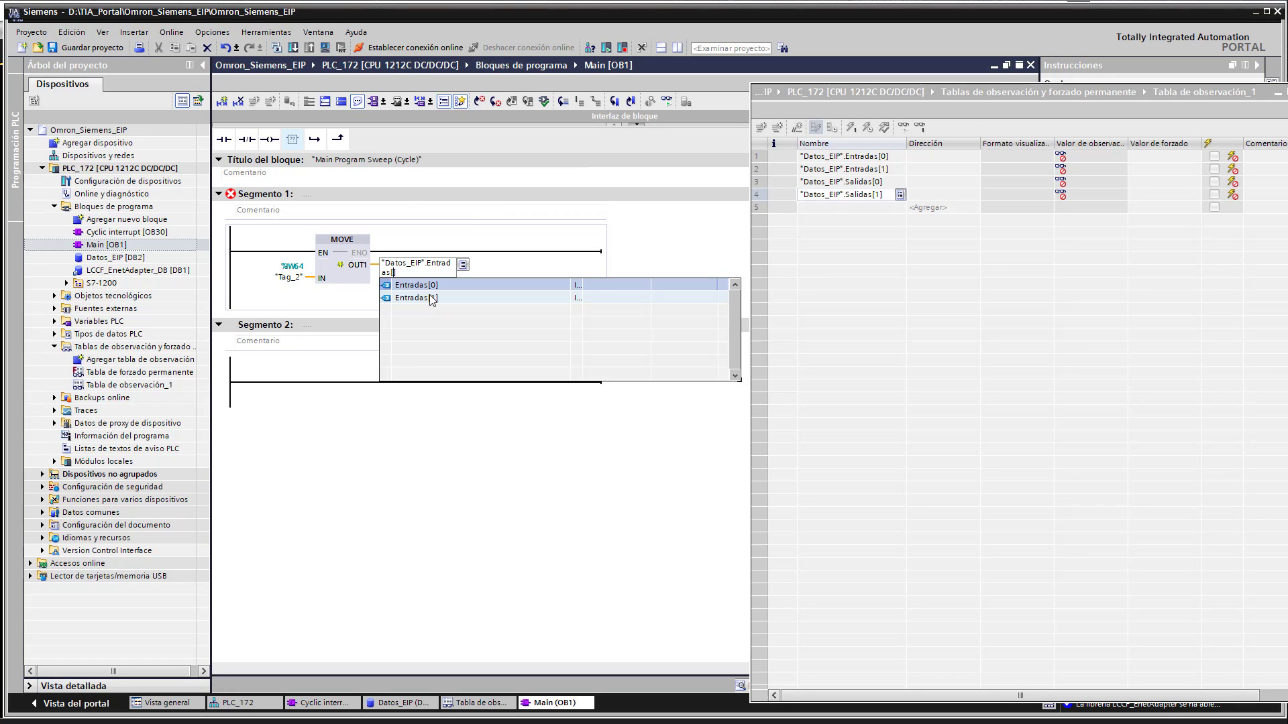
click(435, 285)
click(537, 298)
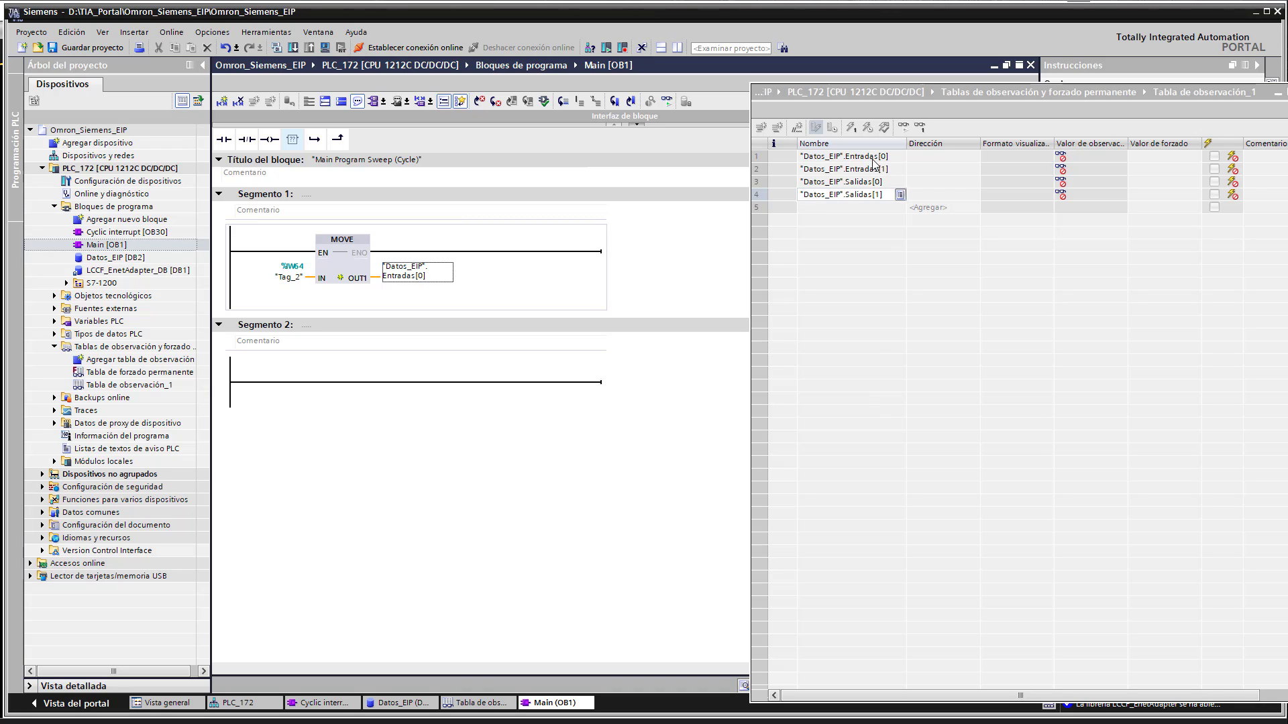
- Download the program to PLC_172, choosing to stop all modules for the load
click(114, 169)
click(293, 48)
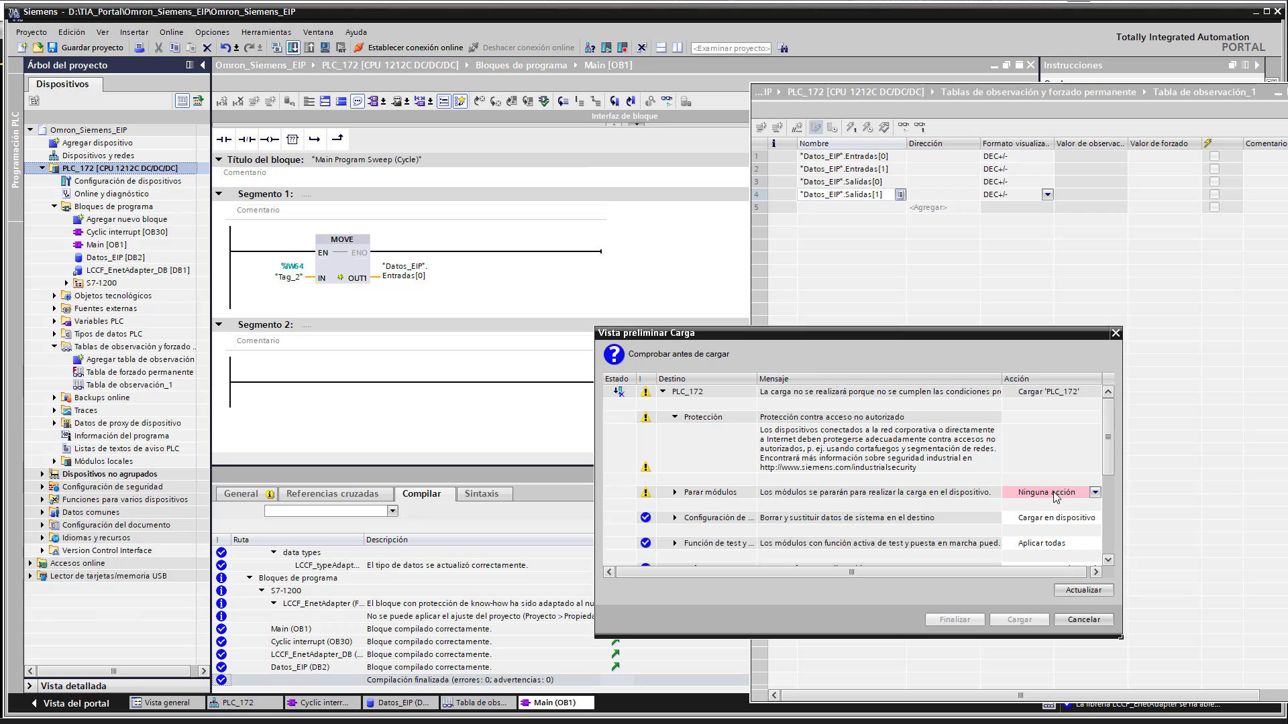
click(1053, 492)
click(1050, 515)
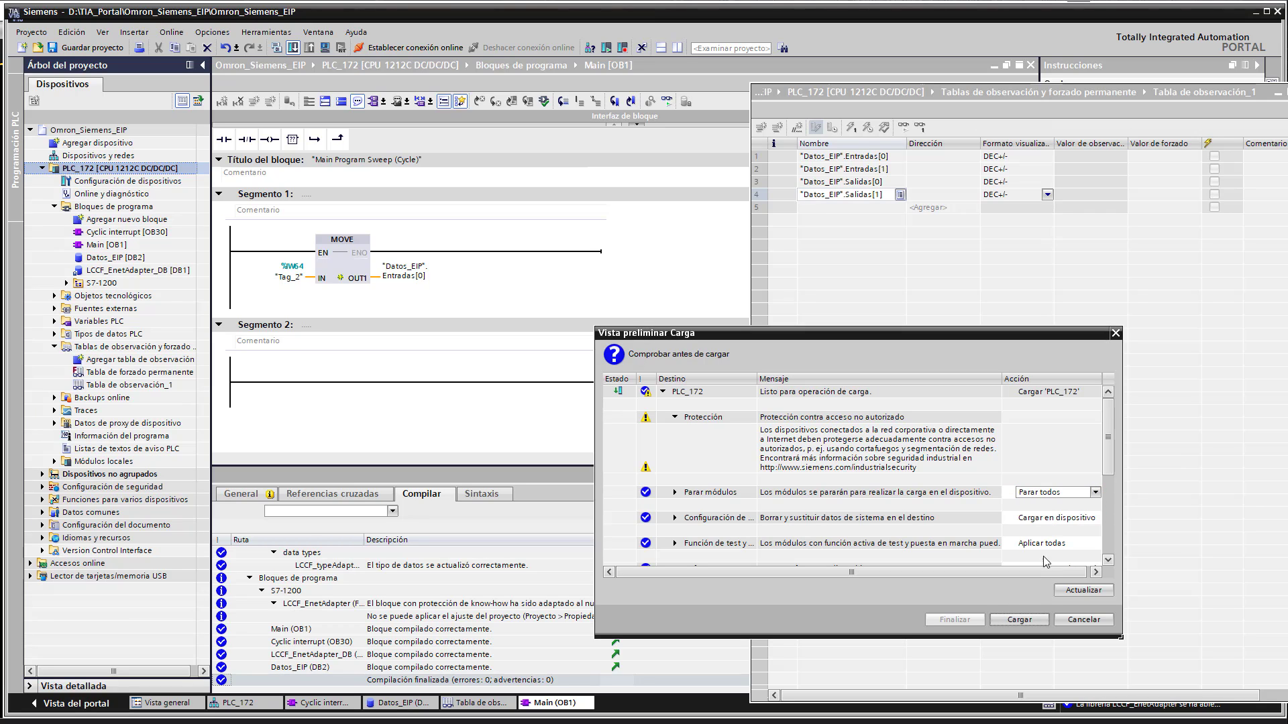
click(1038, 620)
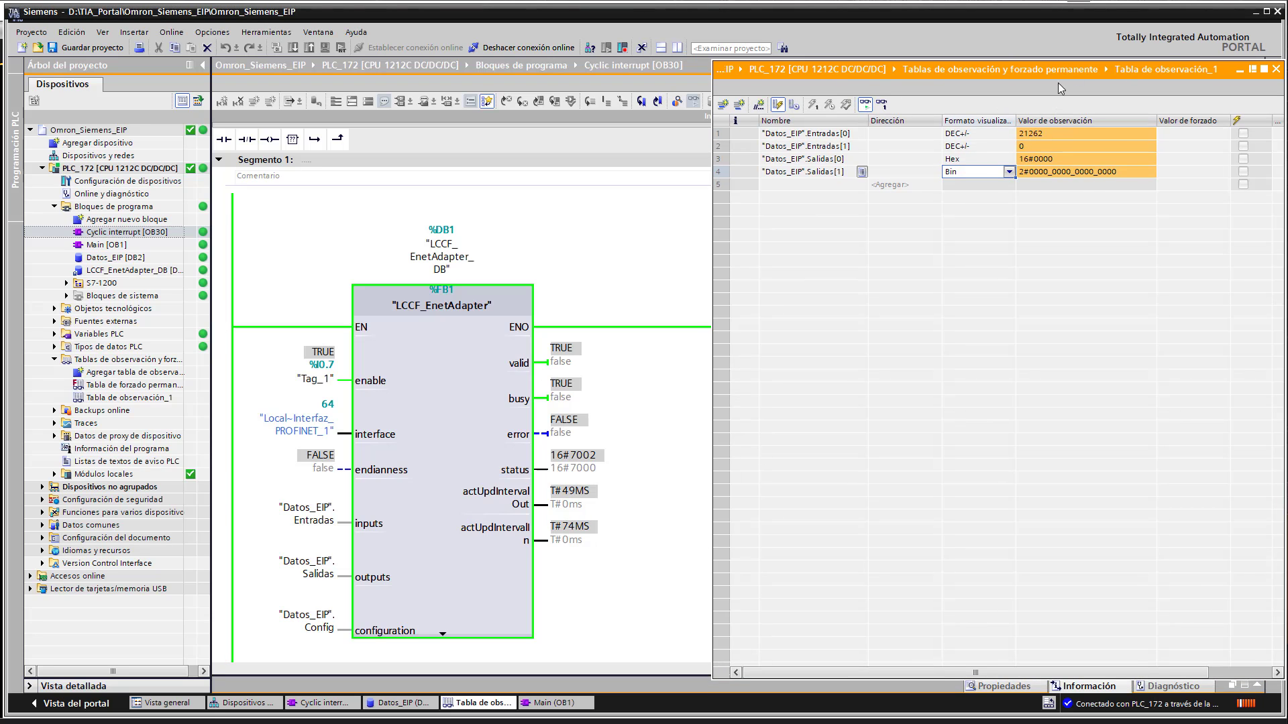
- Shrink the TIA Portal window beside Sysmac Studio, keep the watch table in view and select the monitored value of Entradas[0]
click(1251, 18)
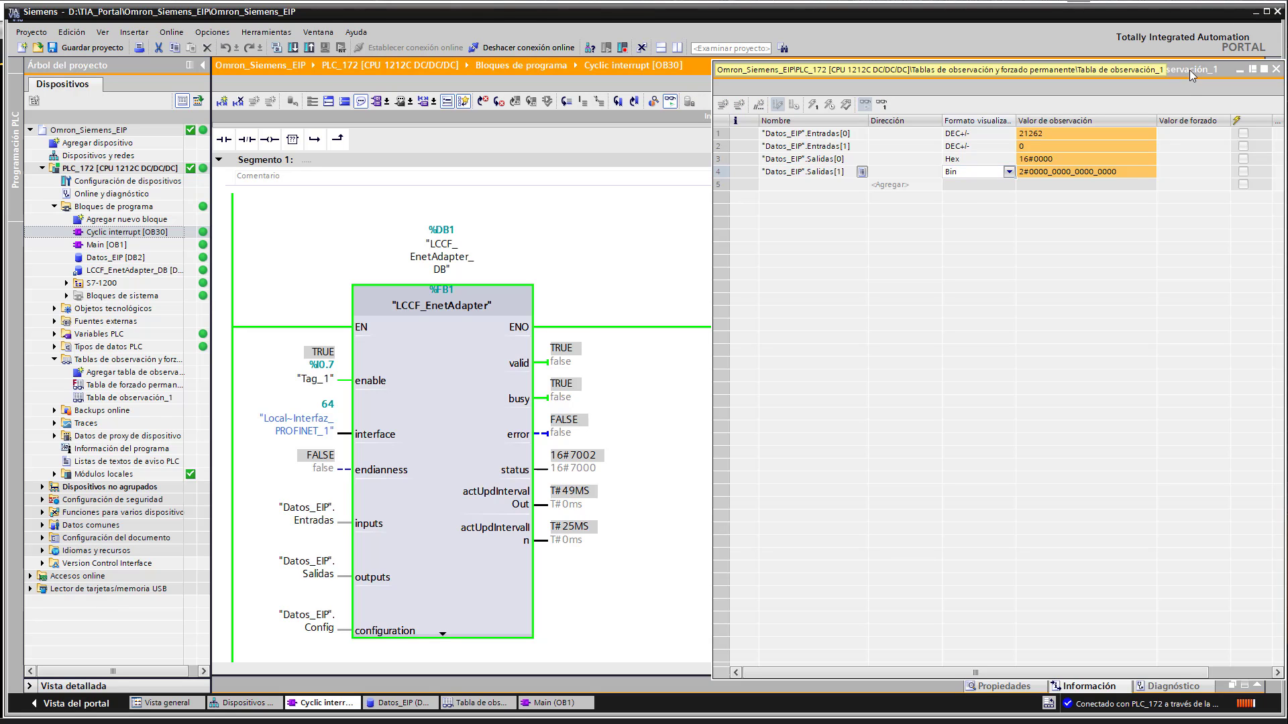
drag(1188, 70, 1287, 74)
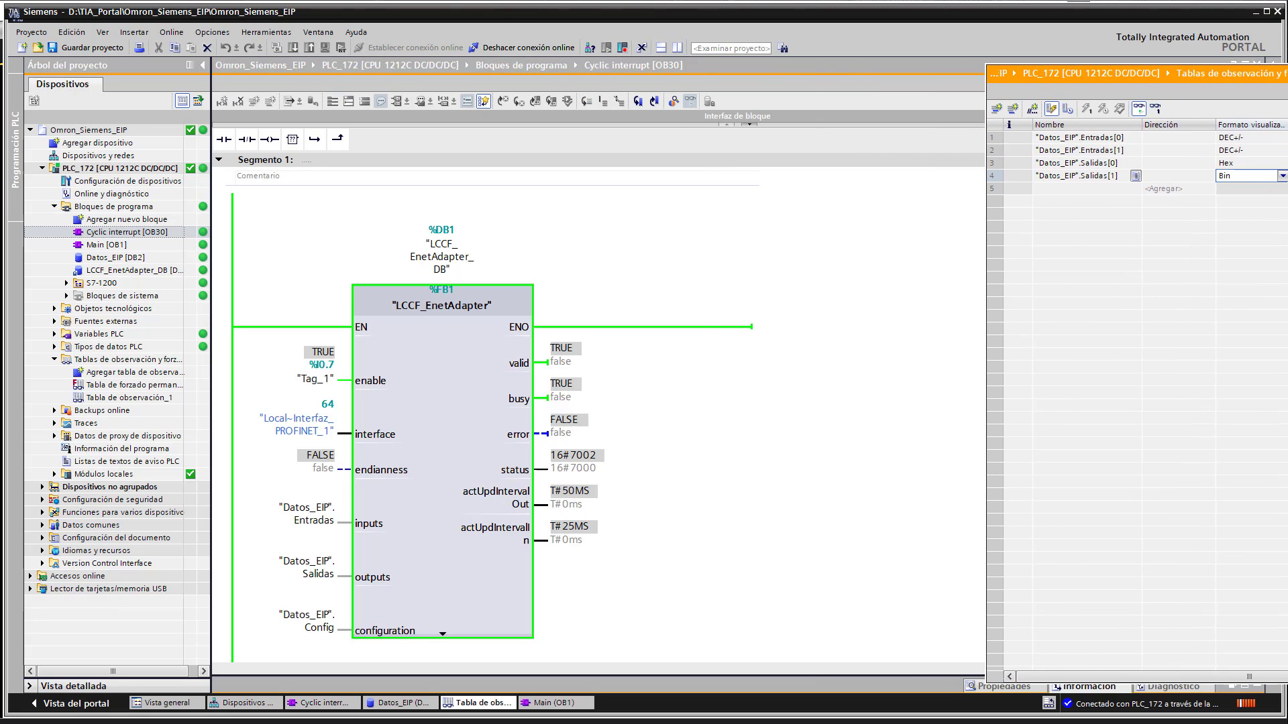
click(1257, 17)
click(1267, 11)
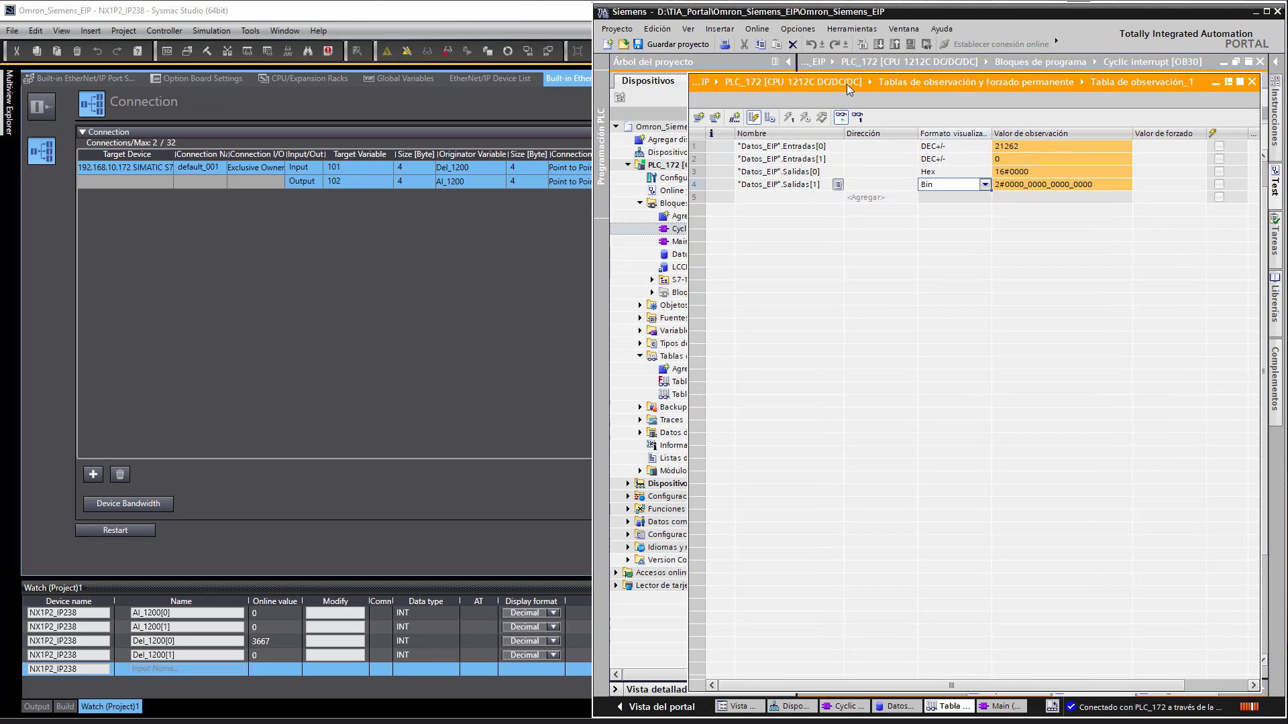
click(846, 83)
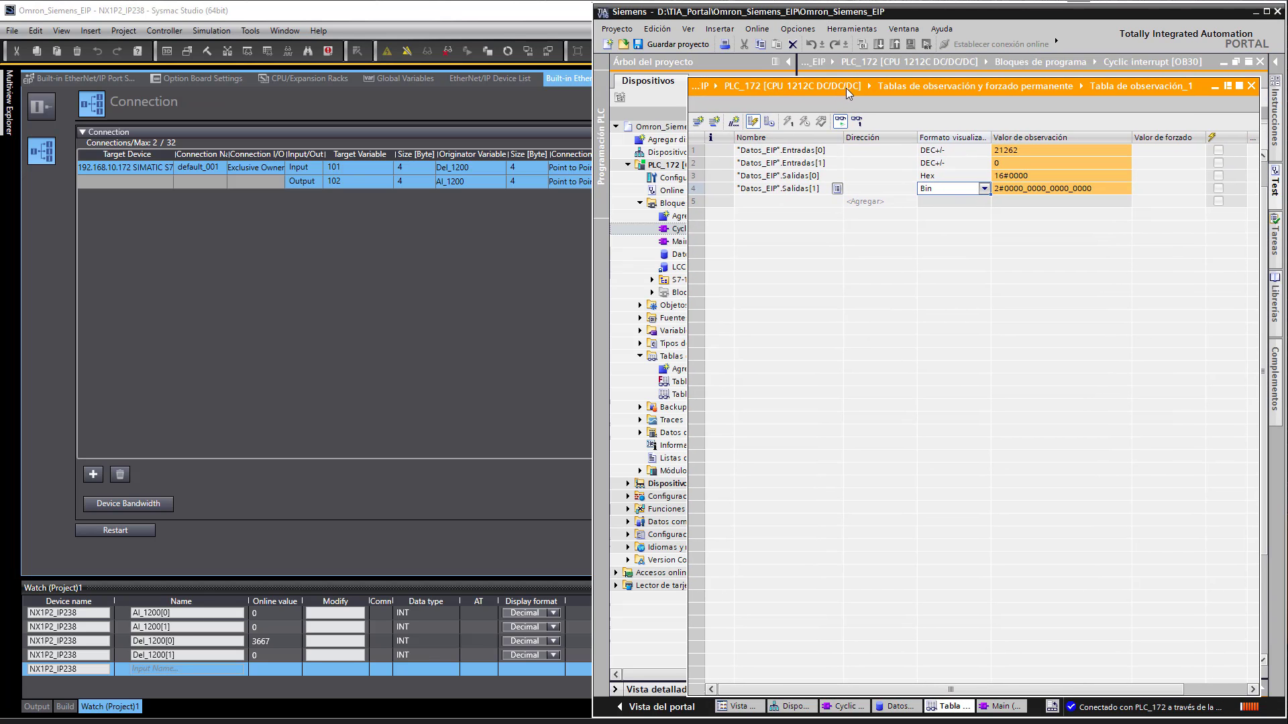
click(1028, 152)
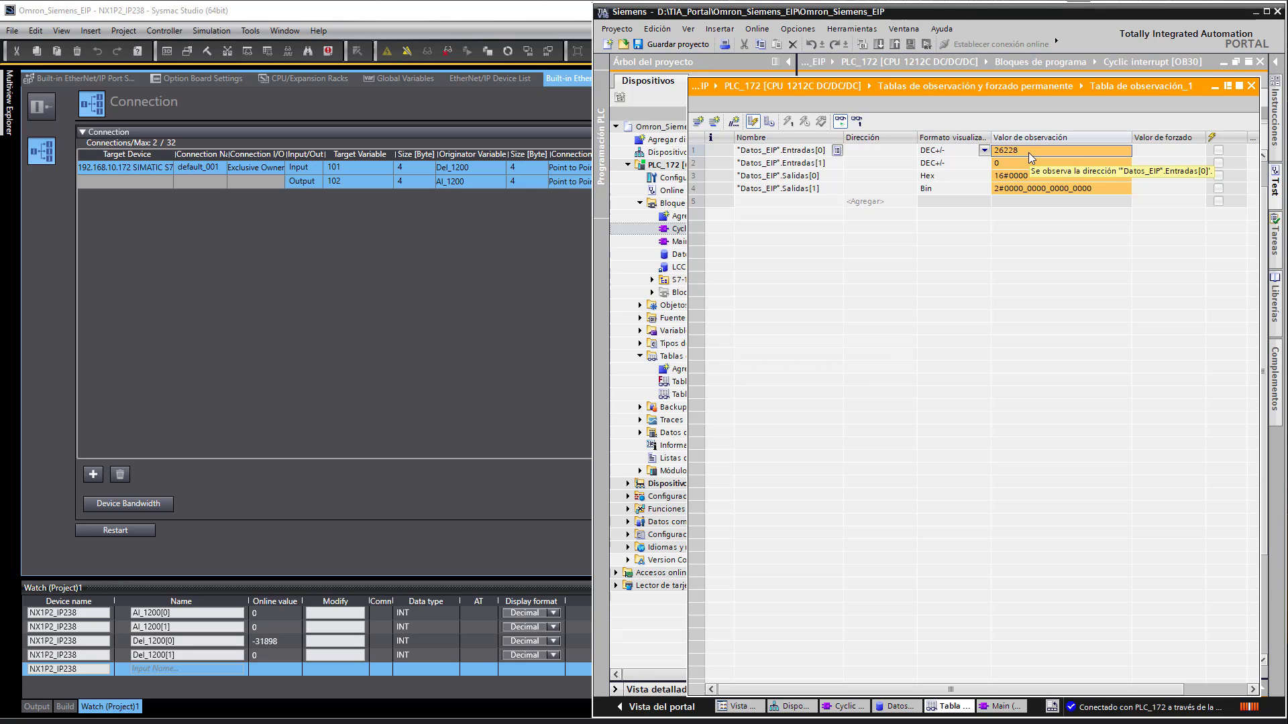
- Switch to Sysmac Studio and set the display format of Al_1200[0] in the watch list to Hexadecimal
click(337, 614)
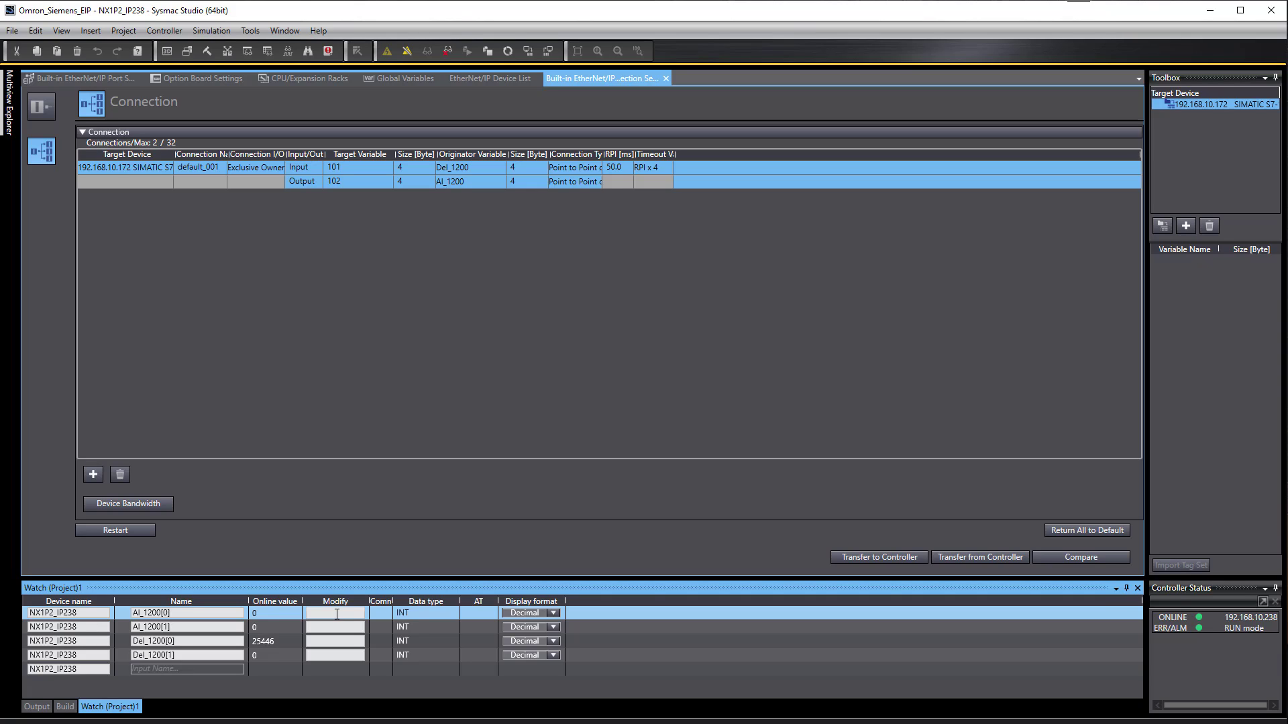
click(554, 612)
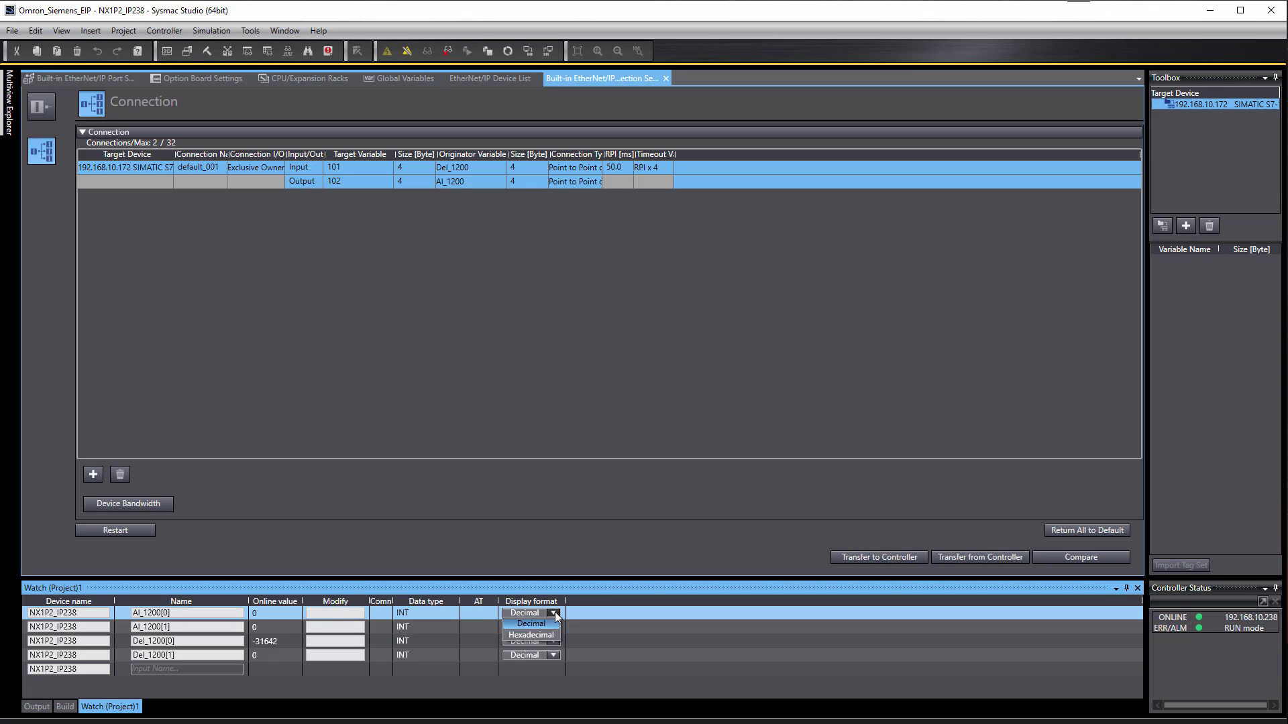
click(540, 656)
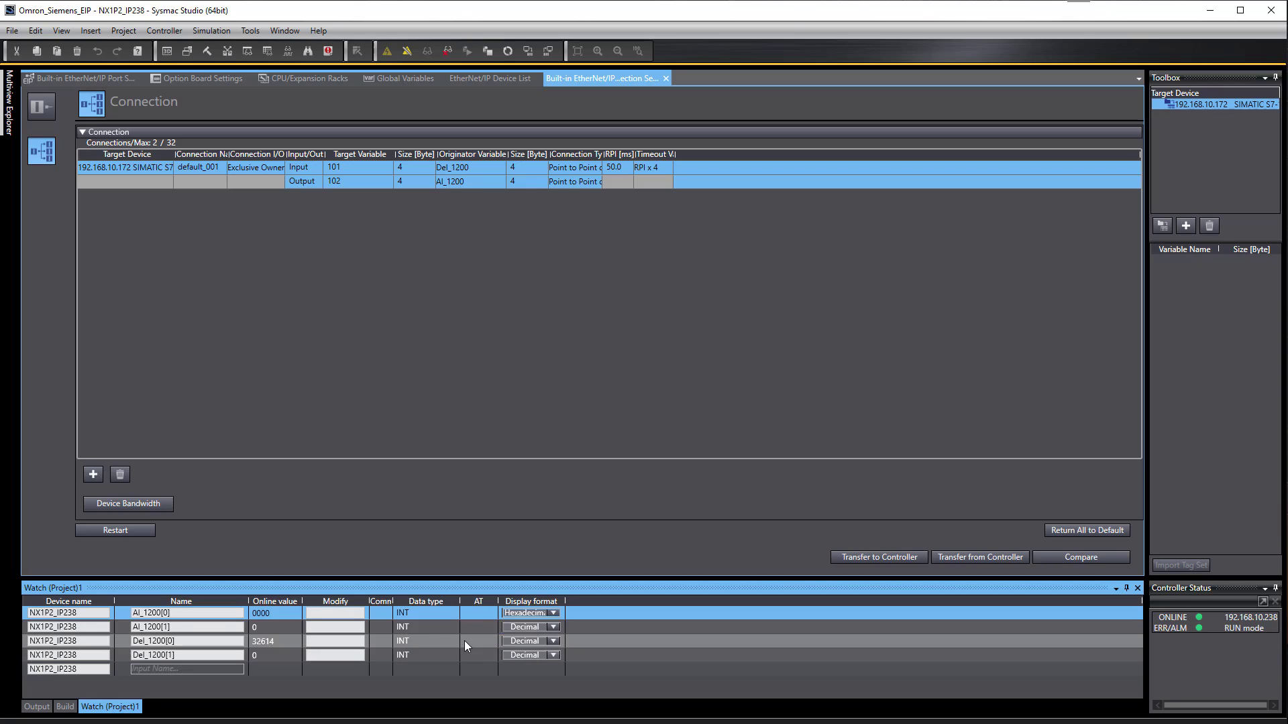
- Write the value FF00 to Al_1200[0] in the watch list and return to the TIA Portal watch table
click(350, 615)
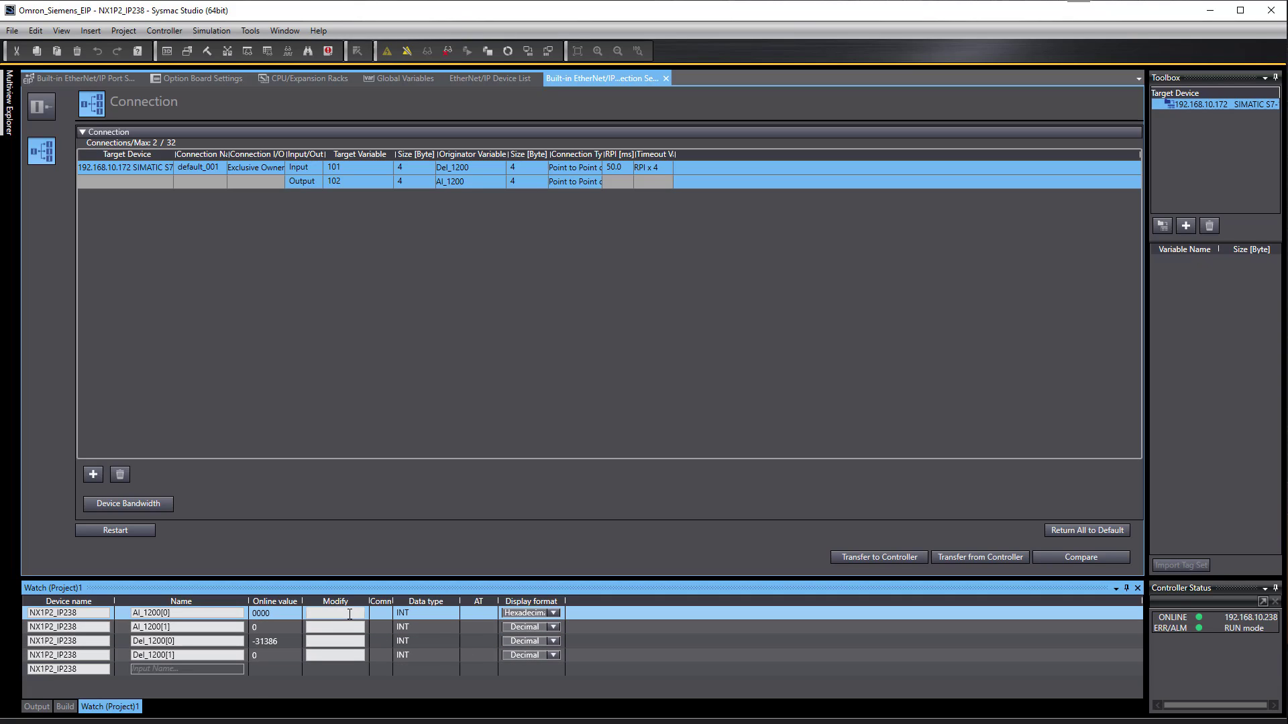
text(FF00)
key(Return)
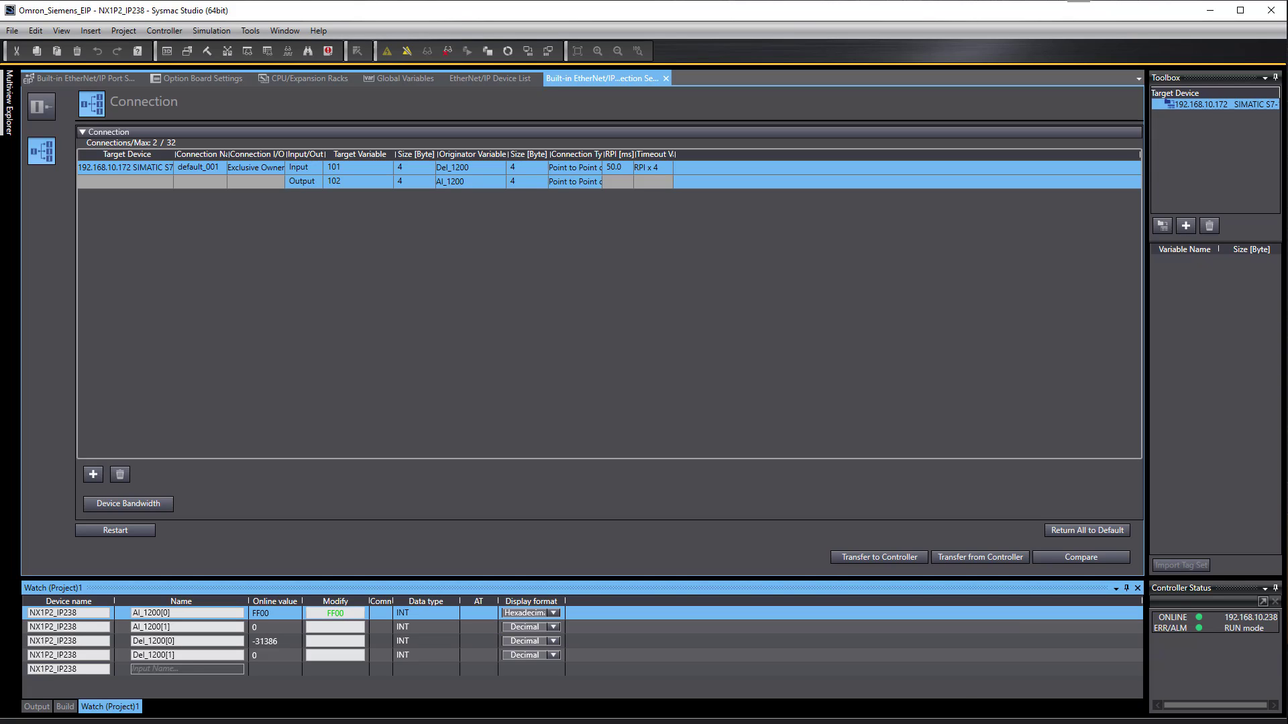
key(alt+Tab)
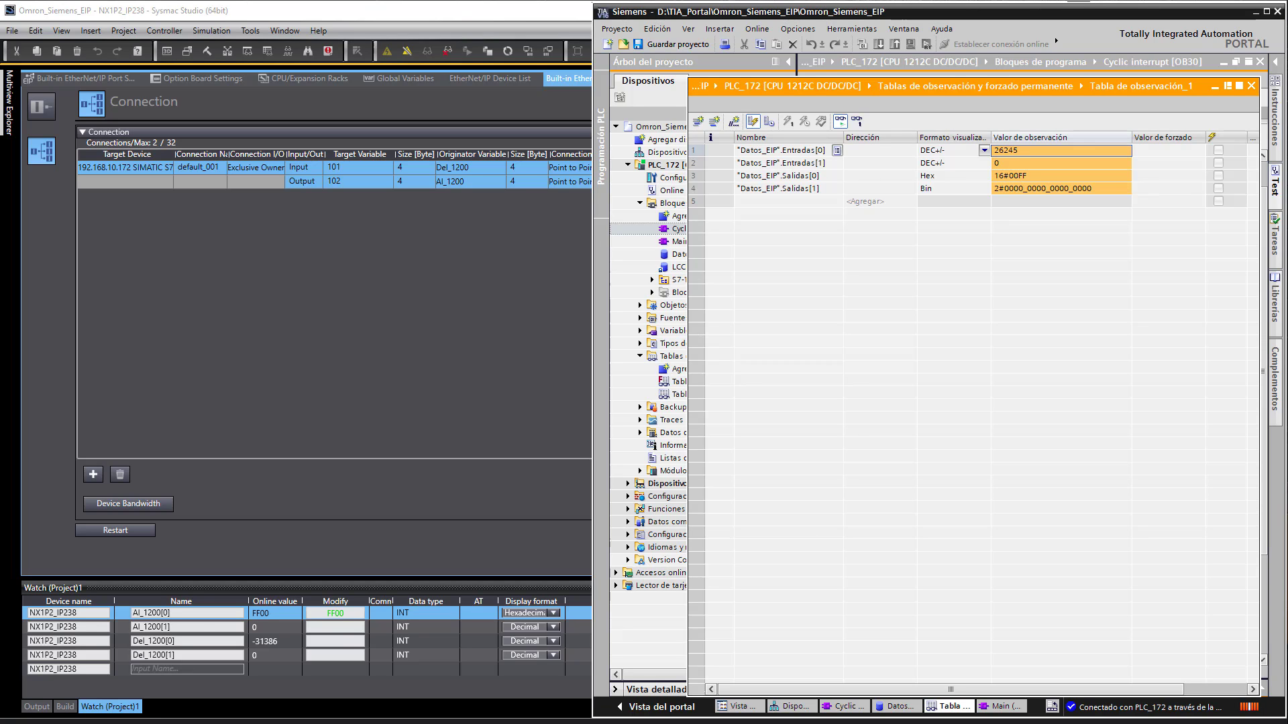
- Switch to the browser, read the byte-ordering section of the Omron–Siemens communication article, and return to TIA Portal
click(401, 723)
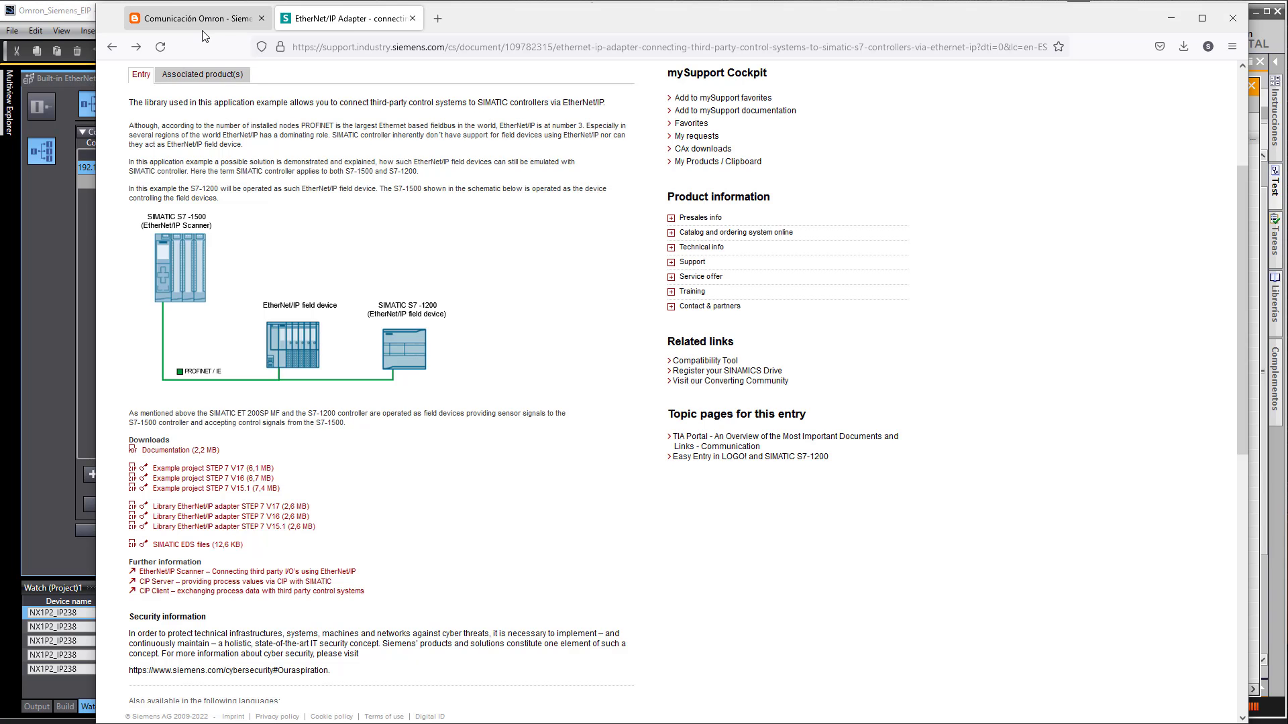
click(206, 18)
scroll(737, 470, down, 10)
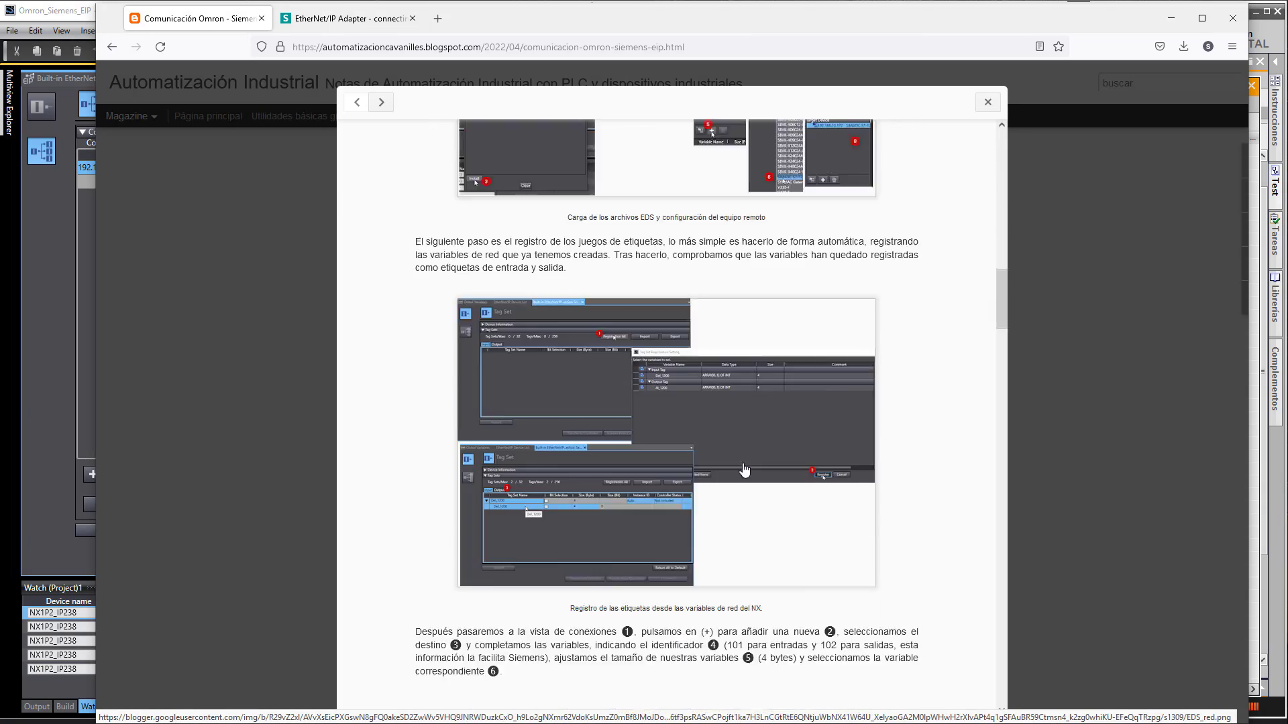
scroll(744, 469, down, 15)
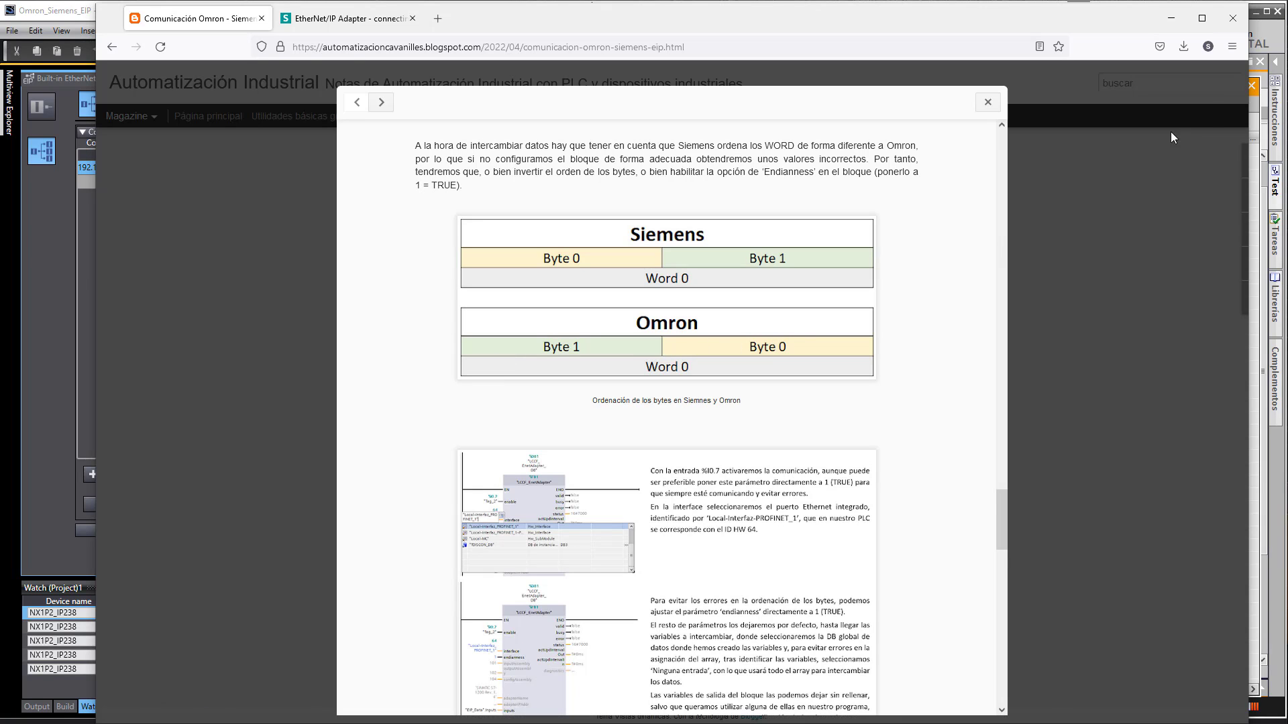
click(1170, 18)
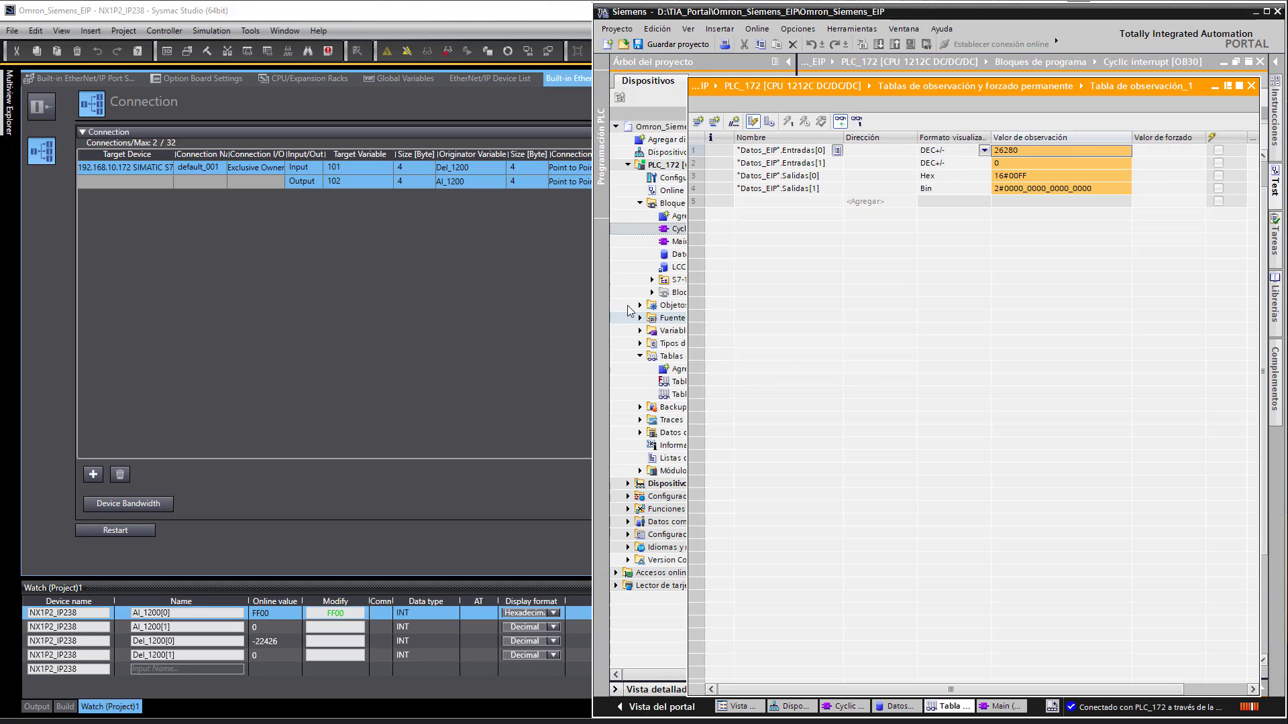
- Minimise the watch table and set the endianness input of the LCCF_EnetAdapter block in Cyclic interrupt [OB30] to 1
drag(592, 281, 586, 281)
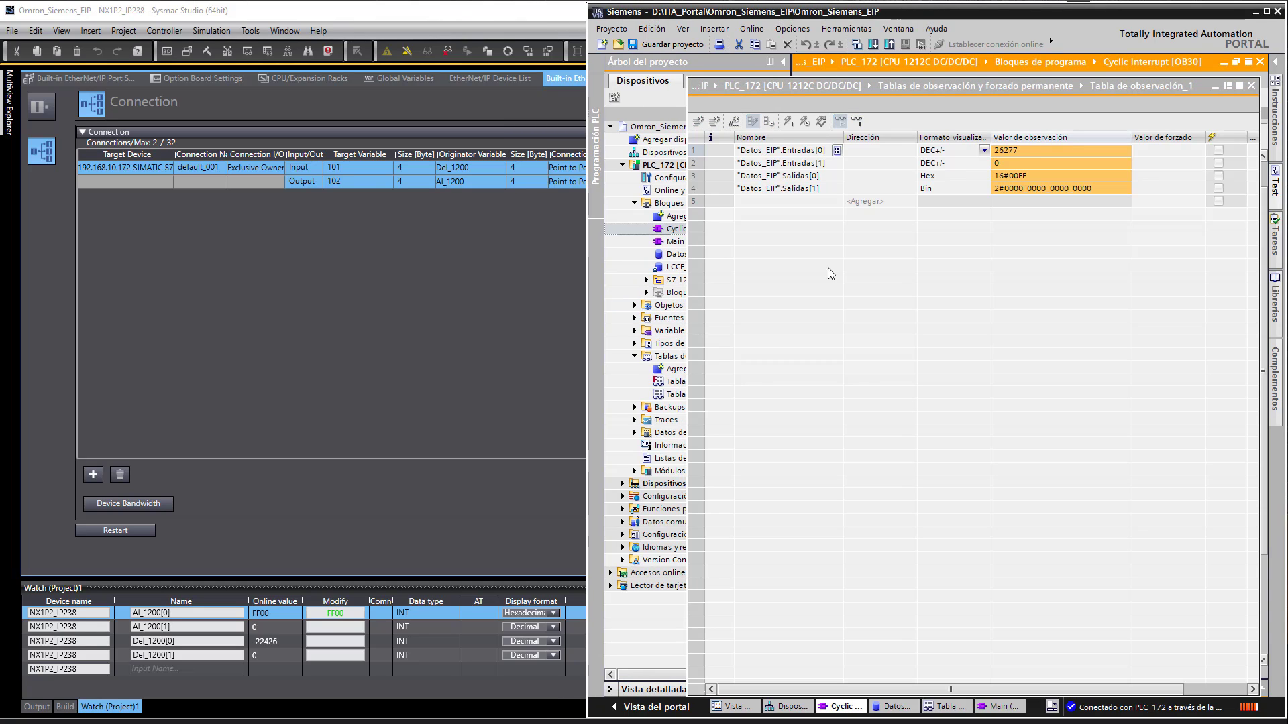
click(1215, 86)
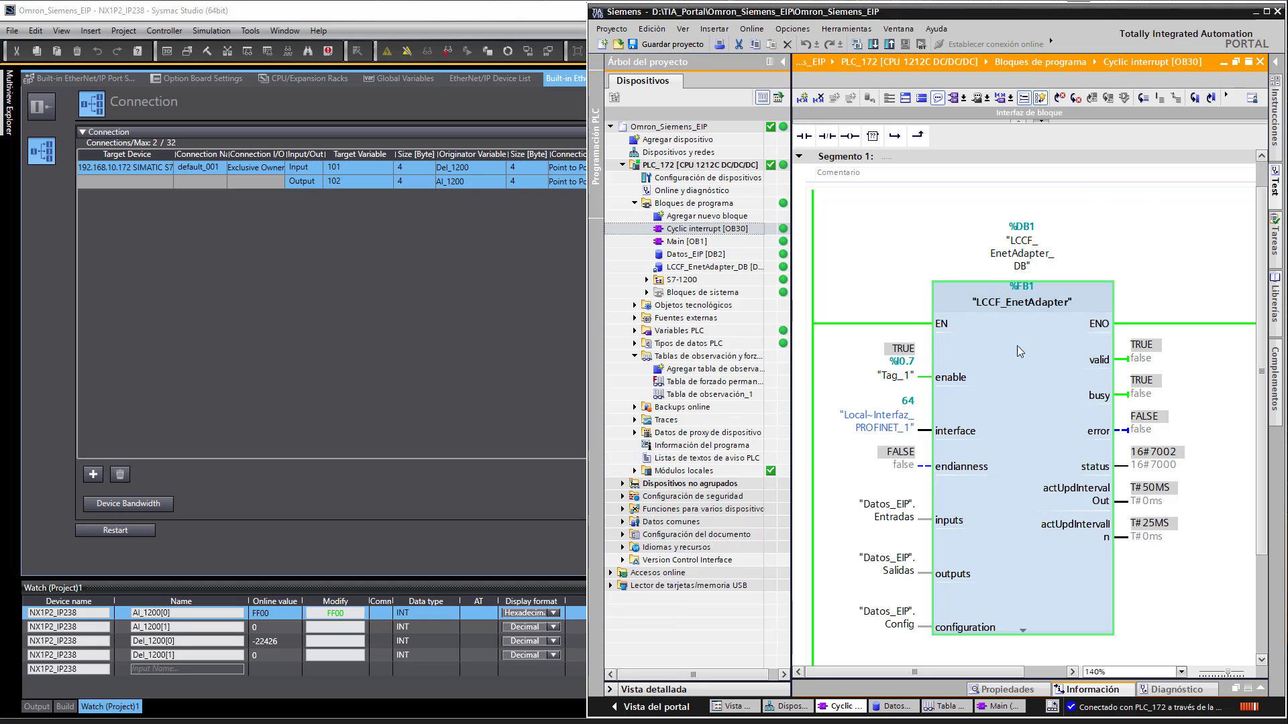
click(904, 468)
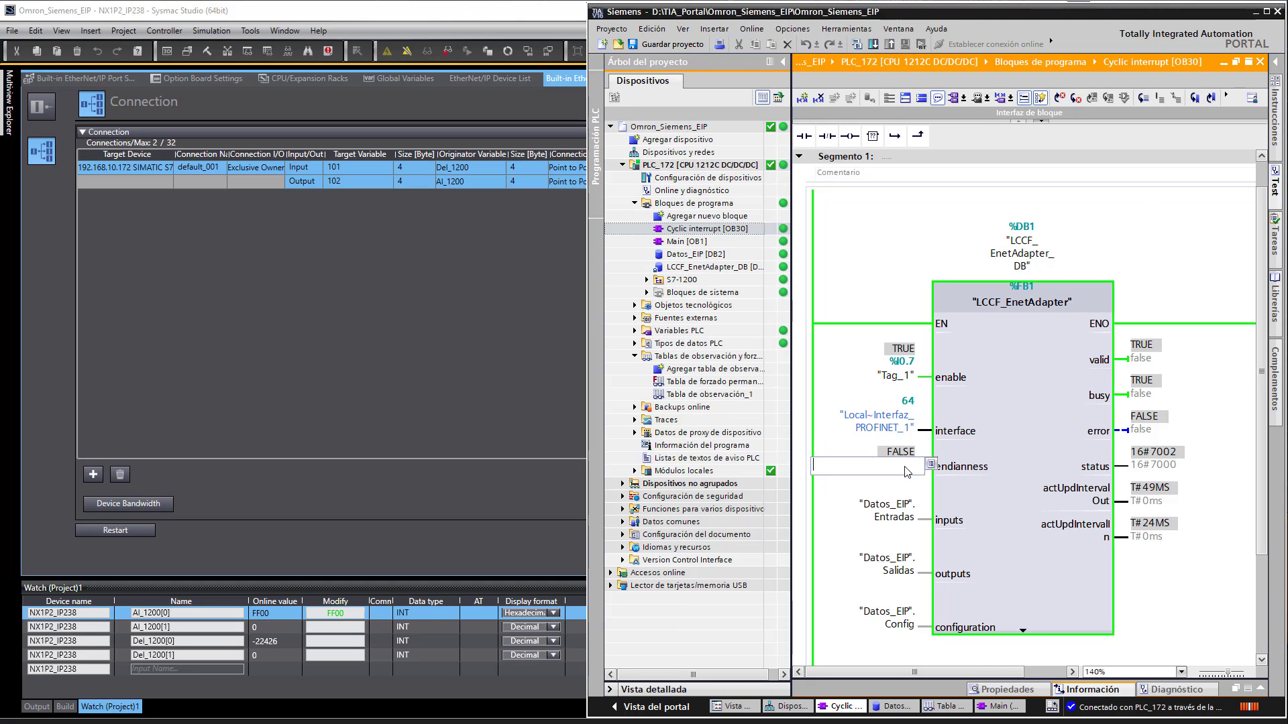
text(1)
key(Return)
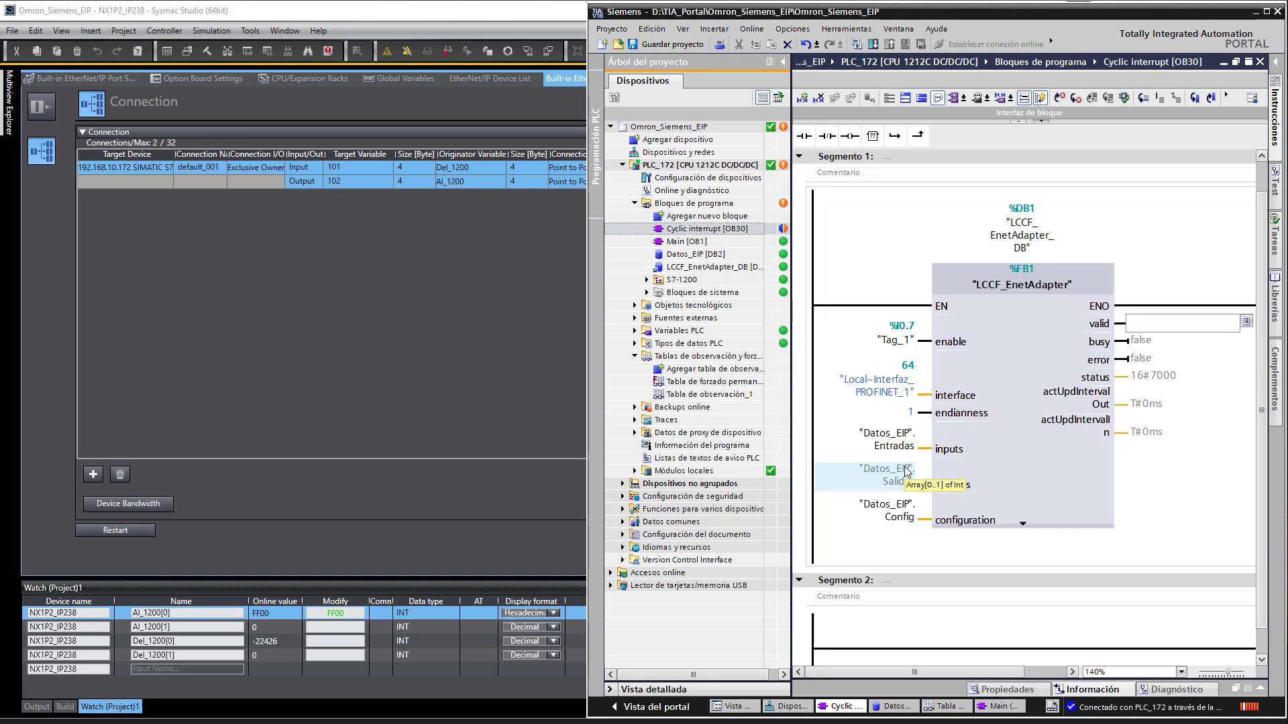
- Download the modified Cyclic interrupt program to PLC_172
scroll(888, 305, up, 1)
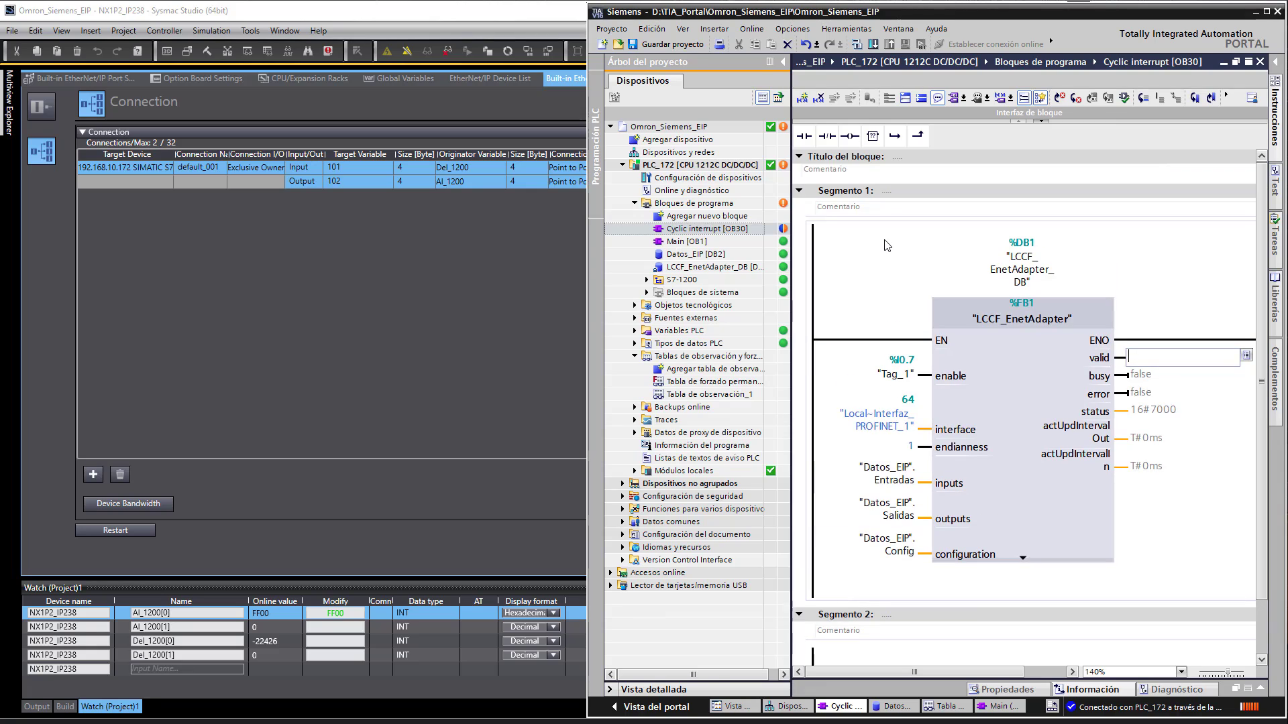
click(873, 44)
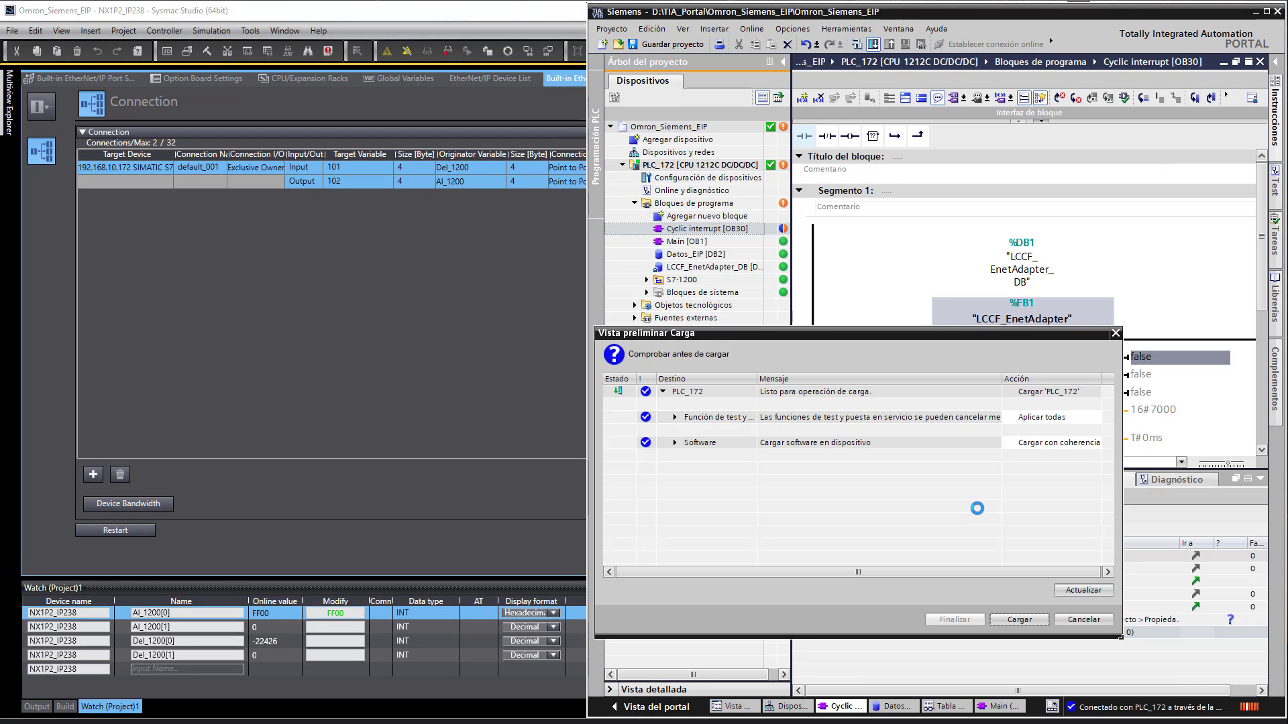
click(1012, 622)
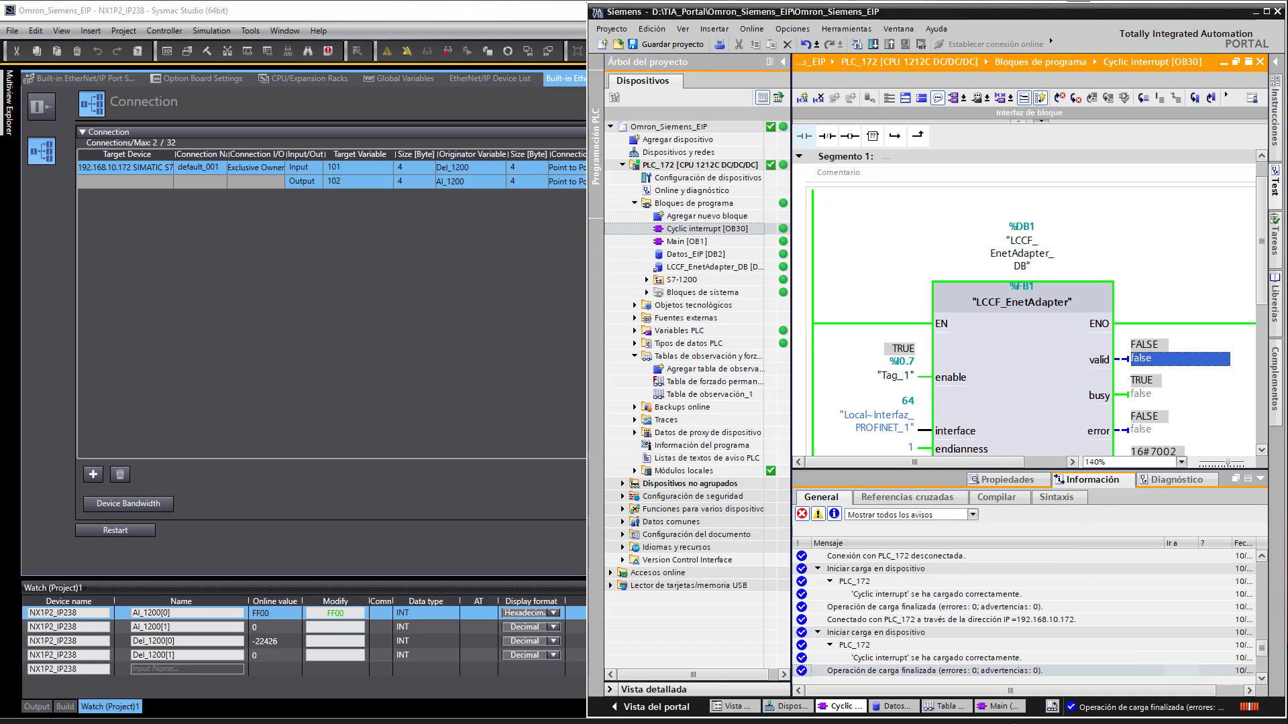
- Check the monitored values in Tabla de observación_1 and the complete LCCF_EnetAdapter block, collapsing the message area and selecting Tag_1
click(945, 706)
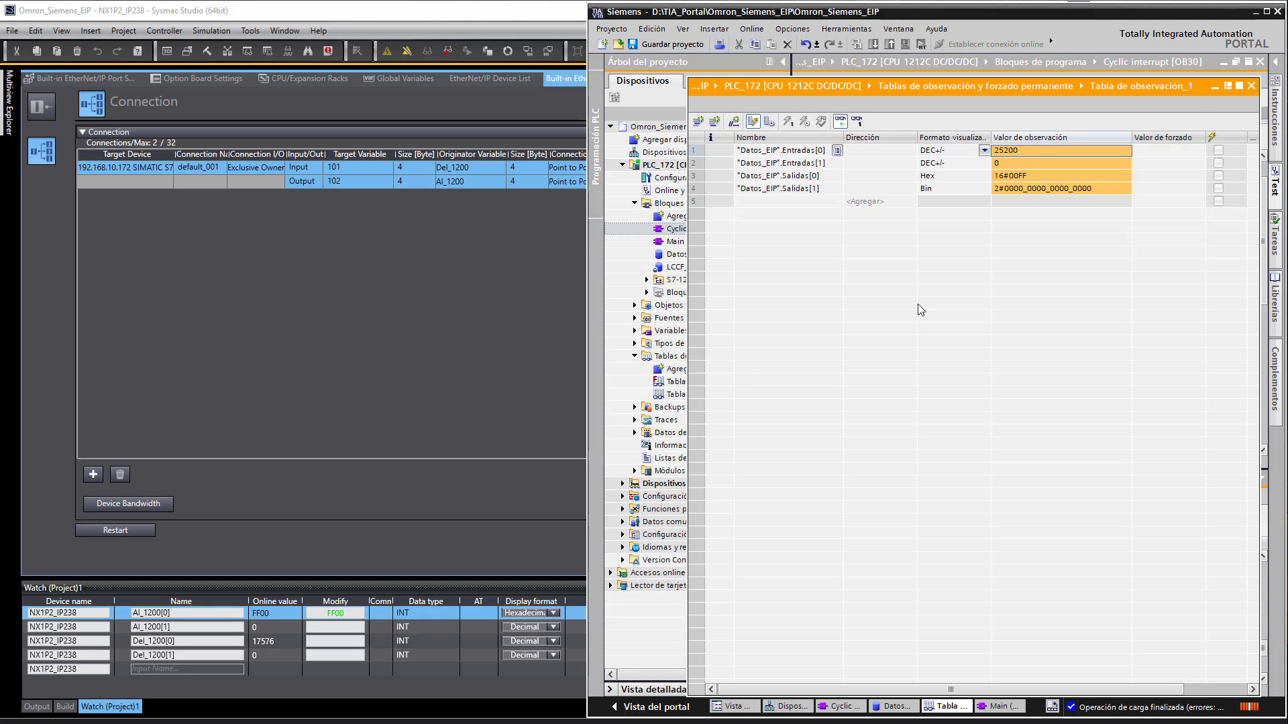
click(1213, 86)
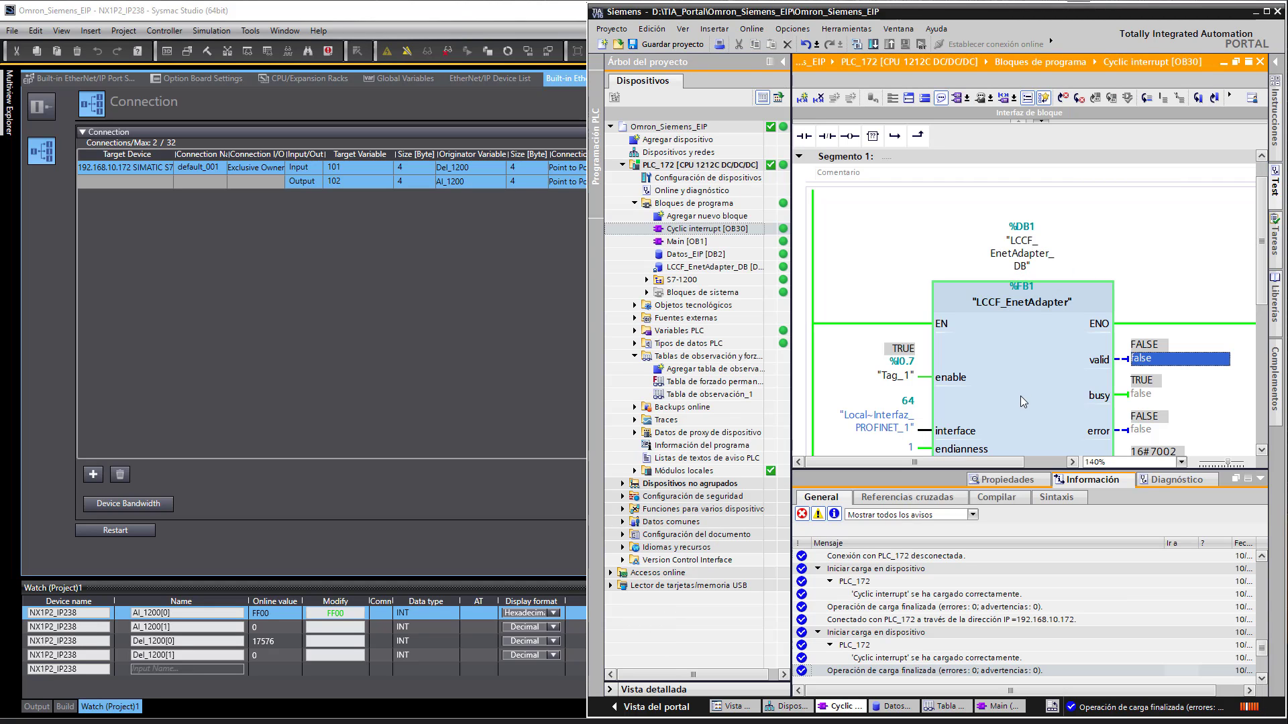
click(1260, 479)
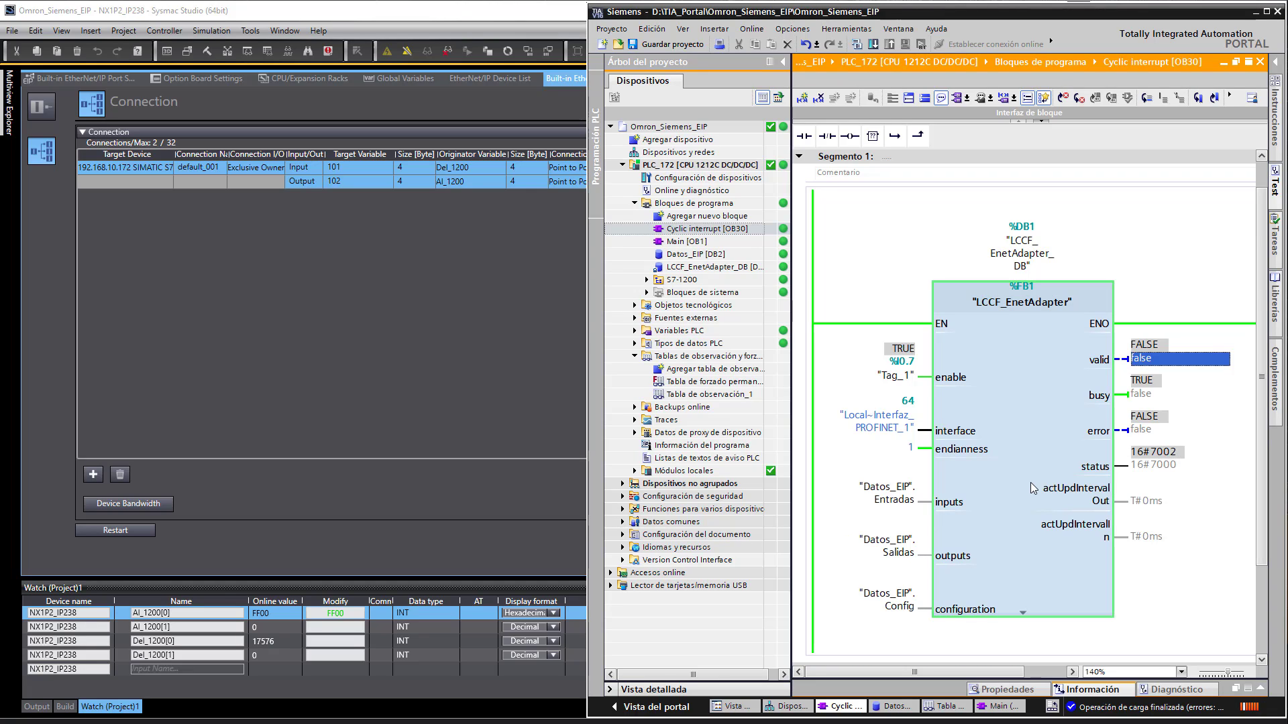
click(902, 377)
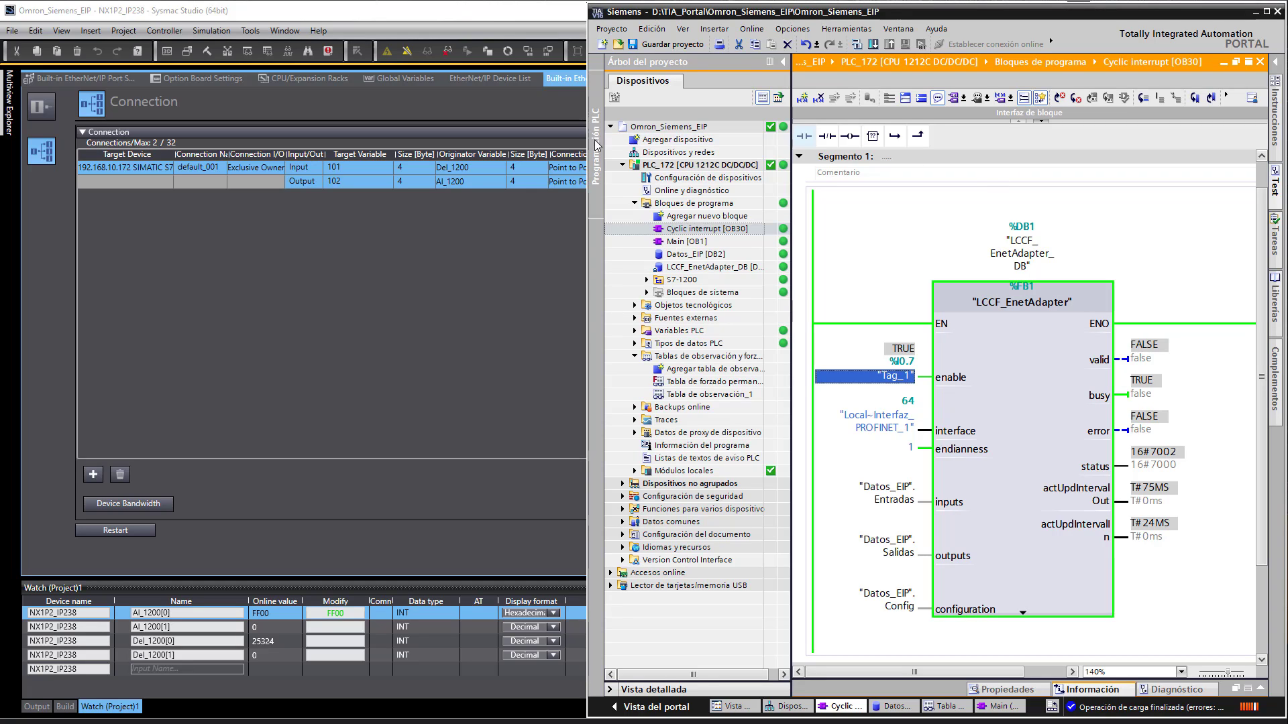
- Switch the PLC_172 CPU to STOP and back to RUN, and reopen Tabla de observación_1 beside Sysmac Studio
drag(587, 143, 388, 144)
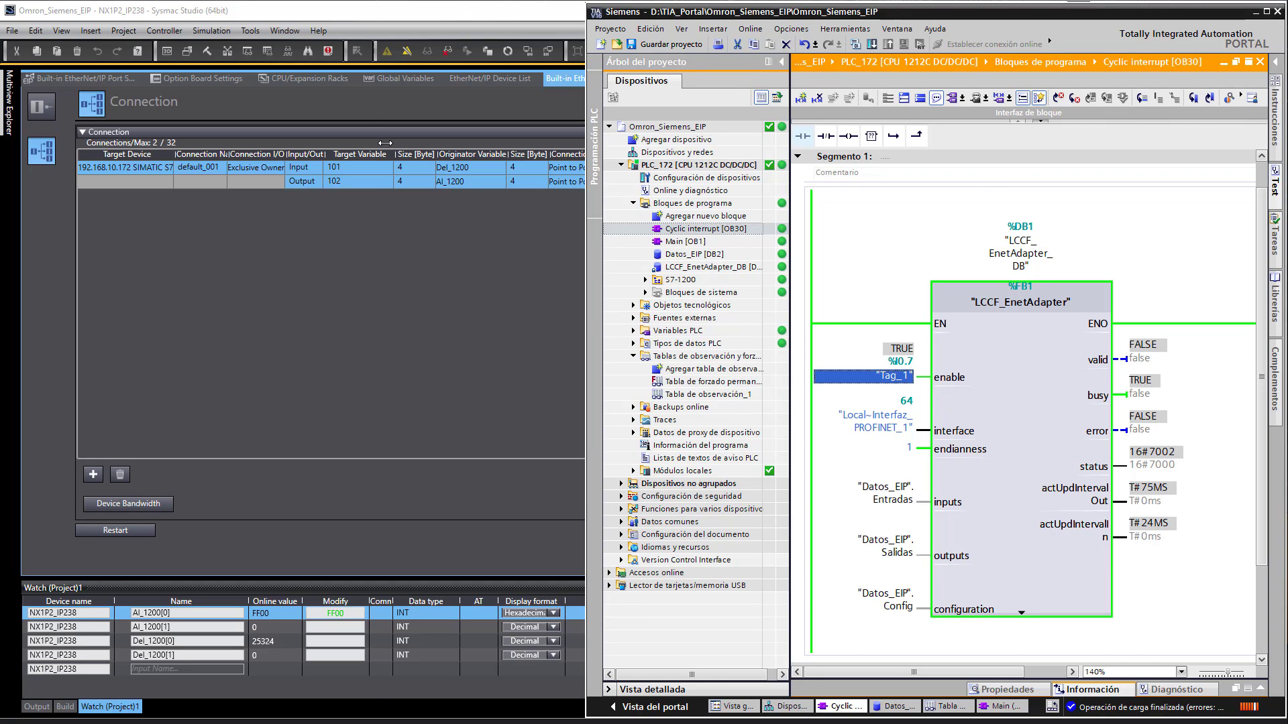
click(1002, 44)
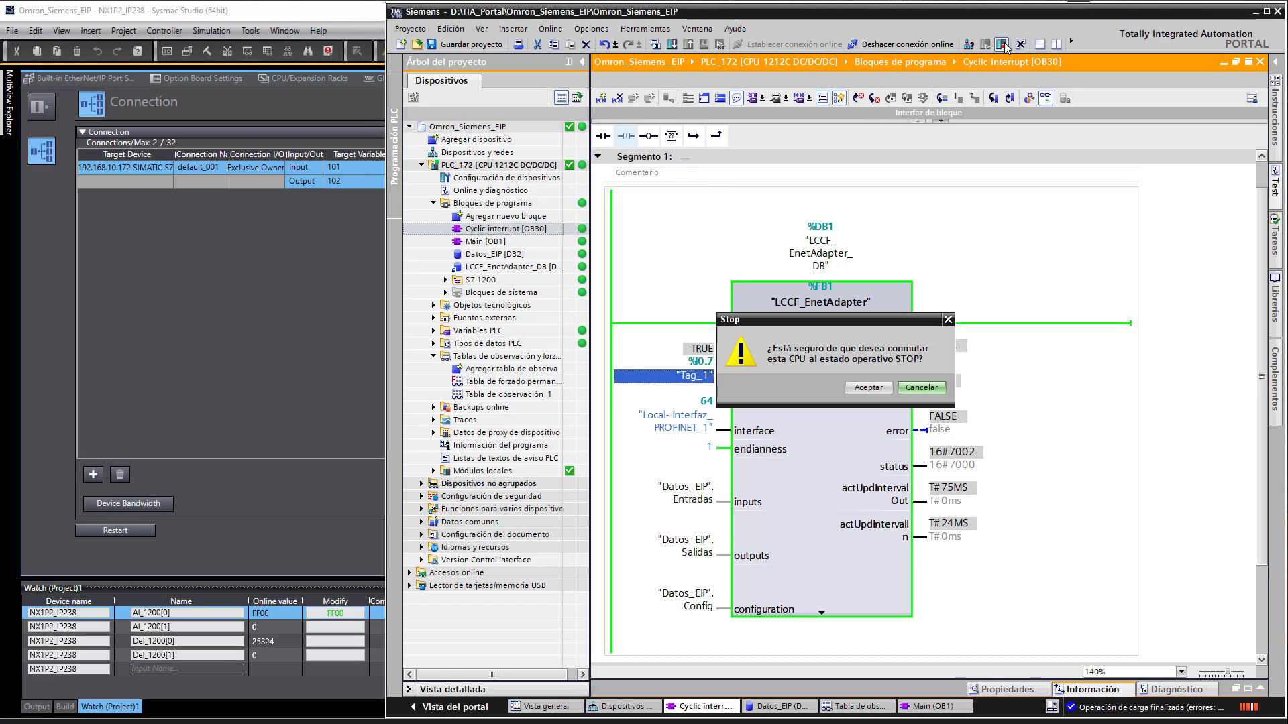
click(868, 388)
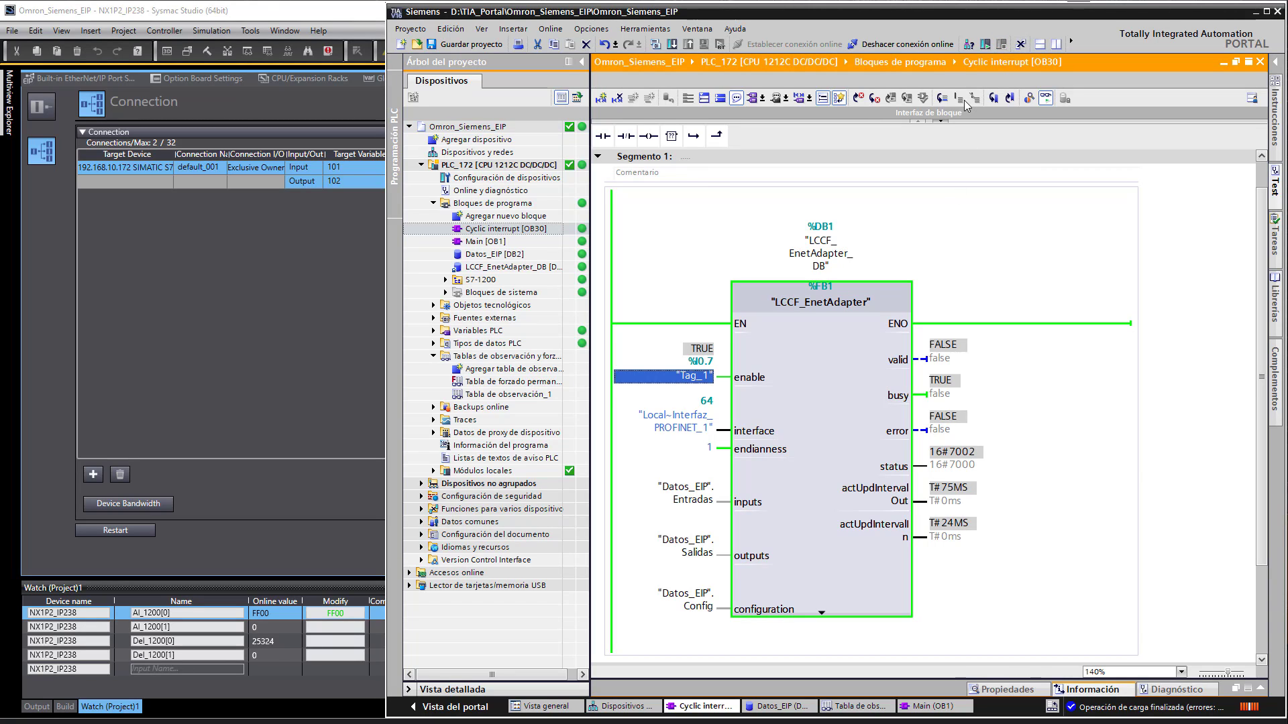
click(984, 44)
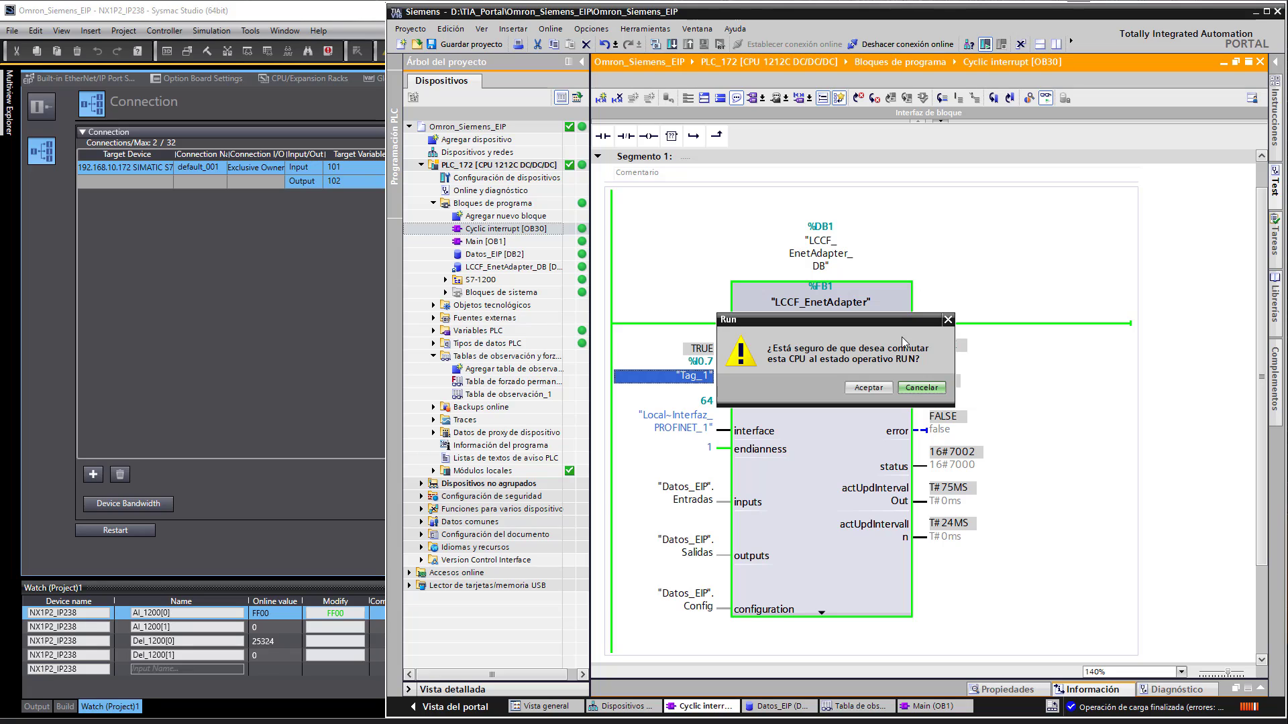
click(868, 387)
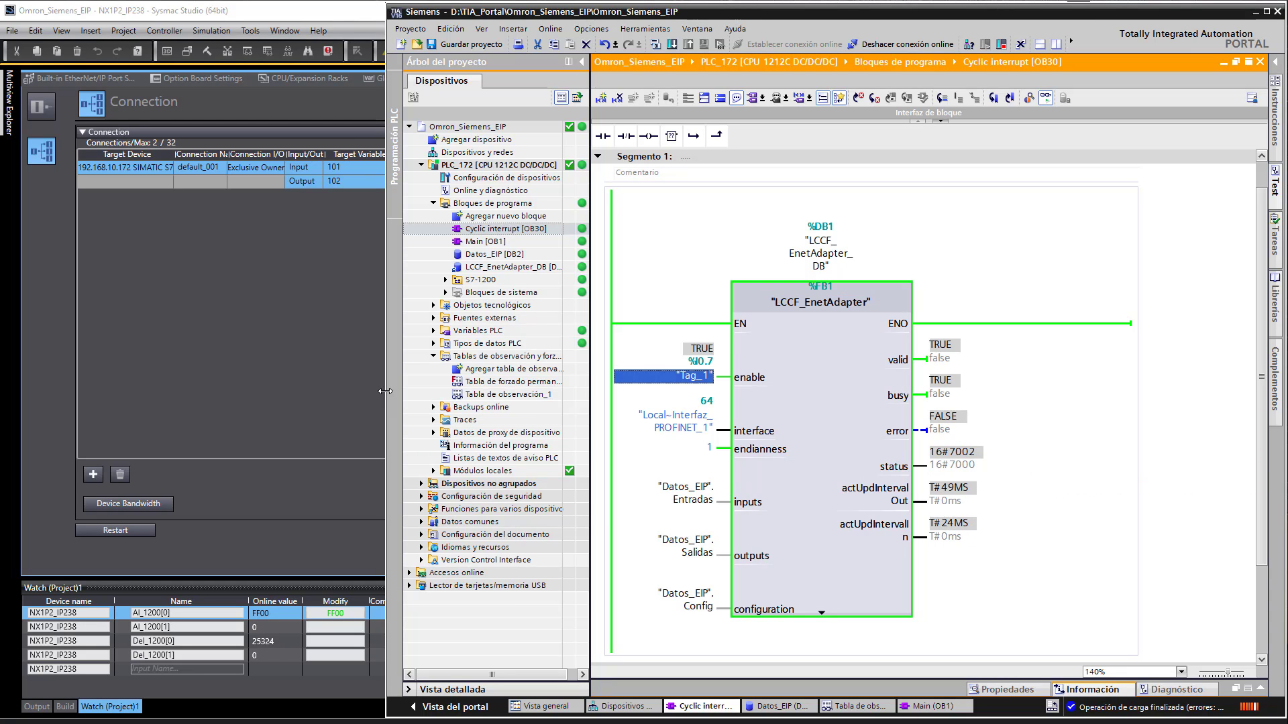
drag(387, 405, 551, 406)
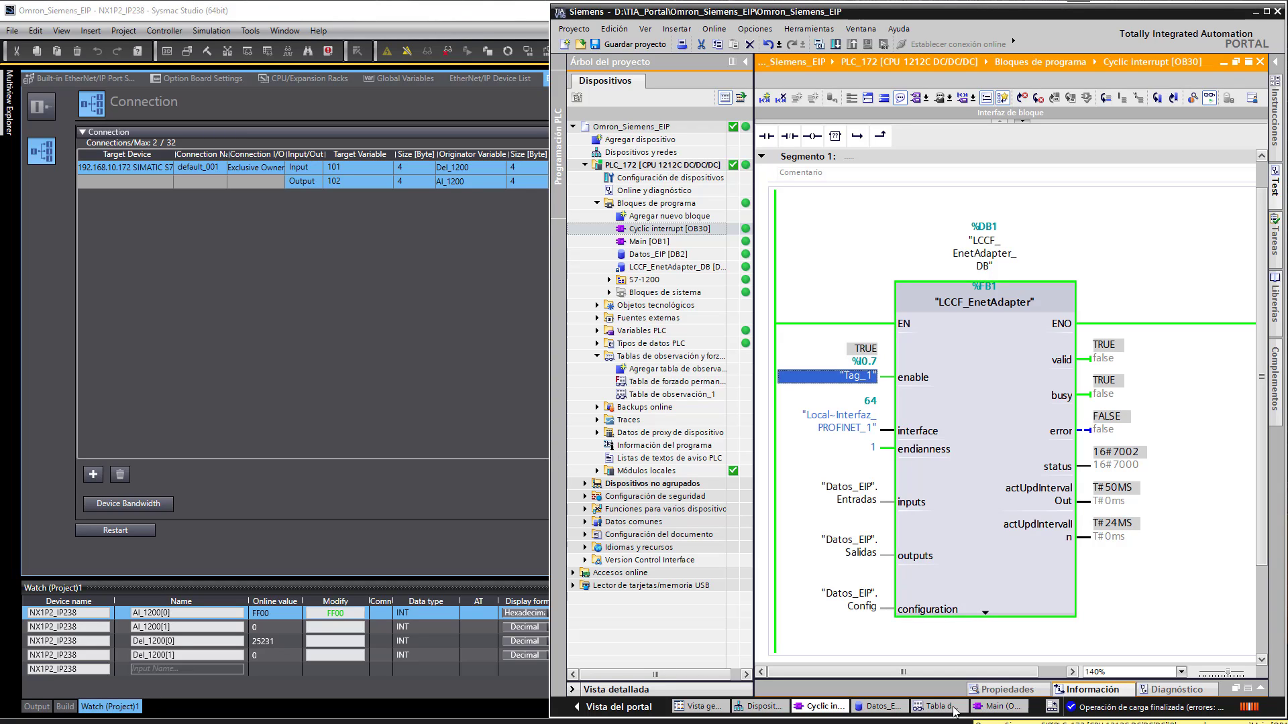
click(952, 709)
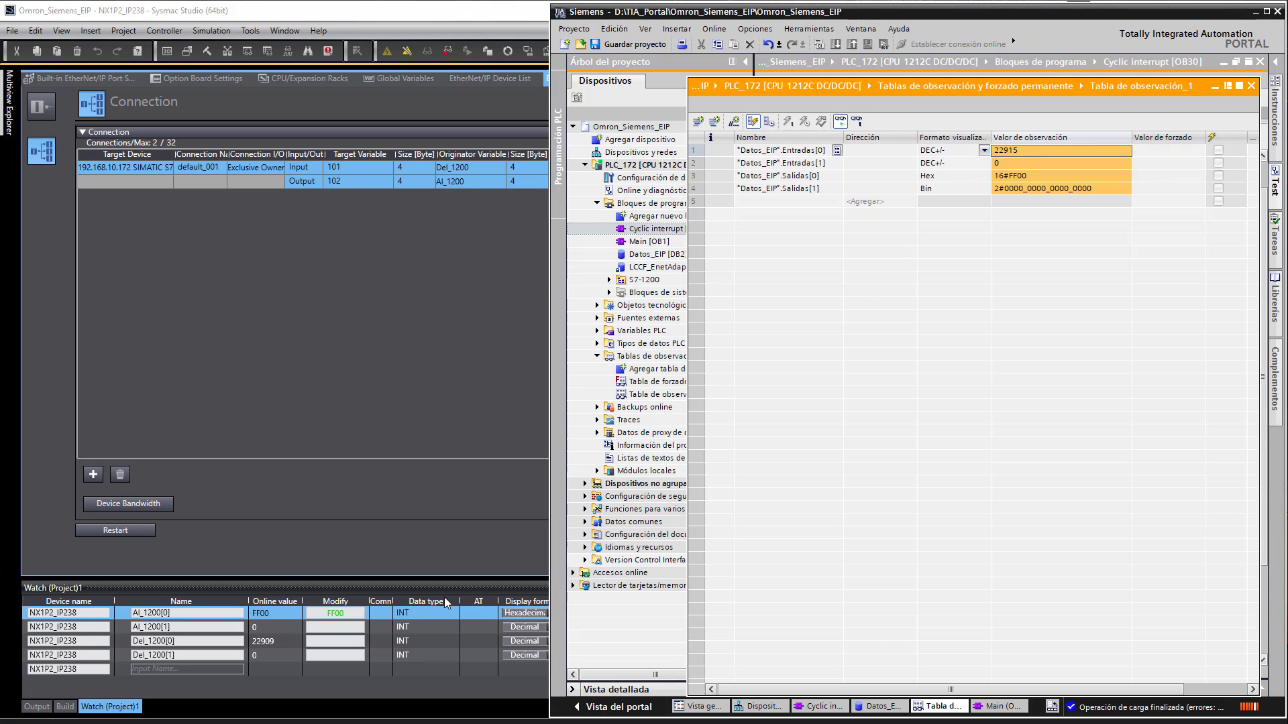
- Switch to Sysmac Studio and try to write the value FFFF to Al_1200[1] in the watch list
click(342, 630)
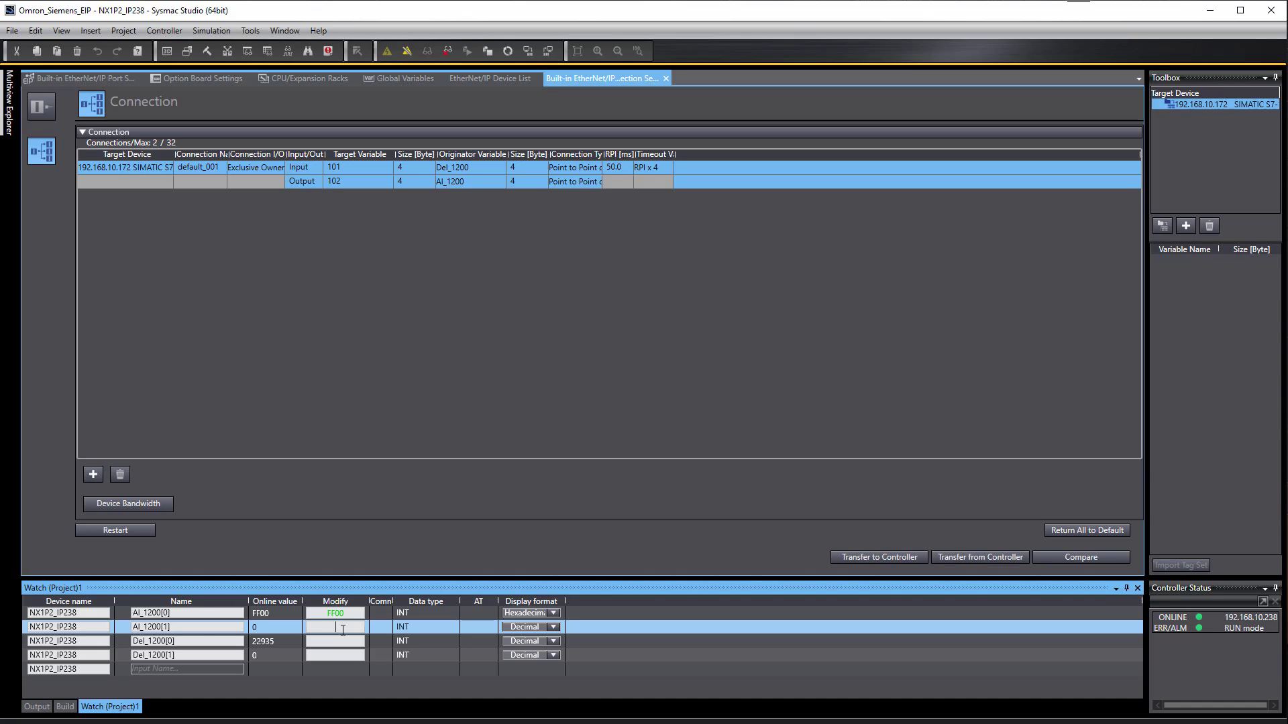
text(FFFF)
key(Return)
- Set the display format of Al_1200[1] in the watch list to Hexadecimal and write the value FFFF to it
click(522, 627)
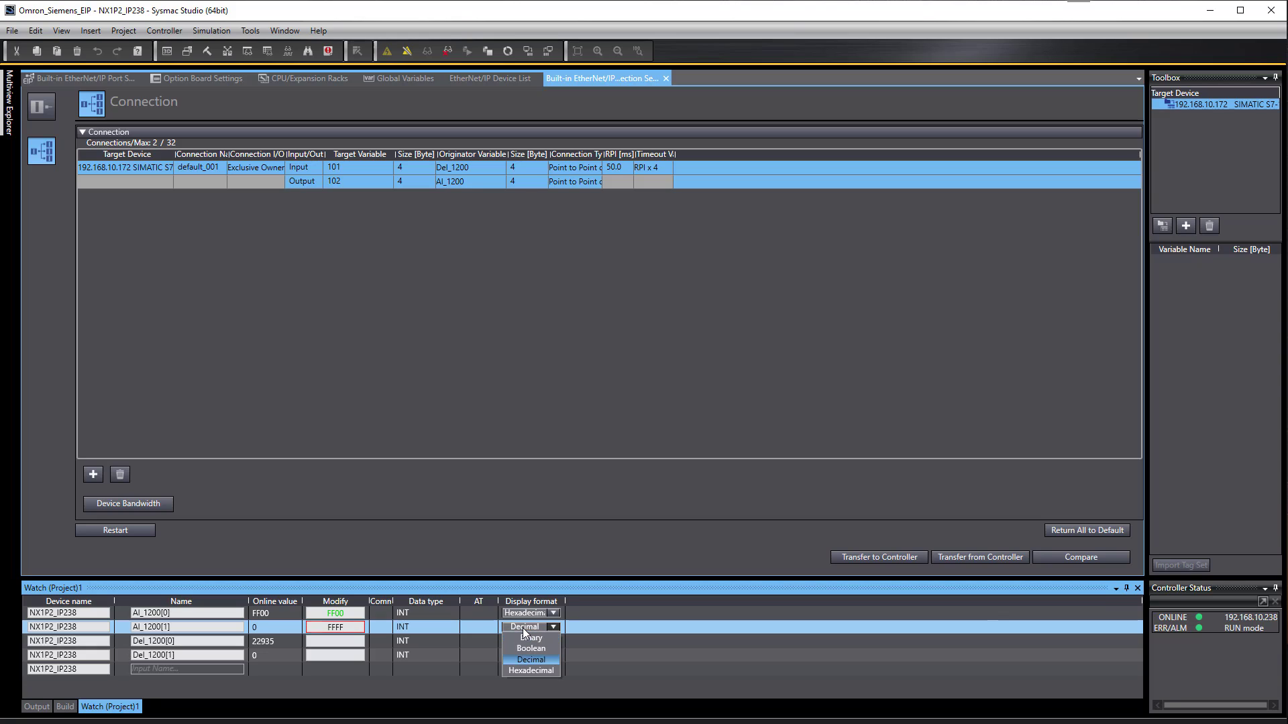
click(524, 670)
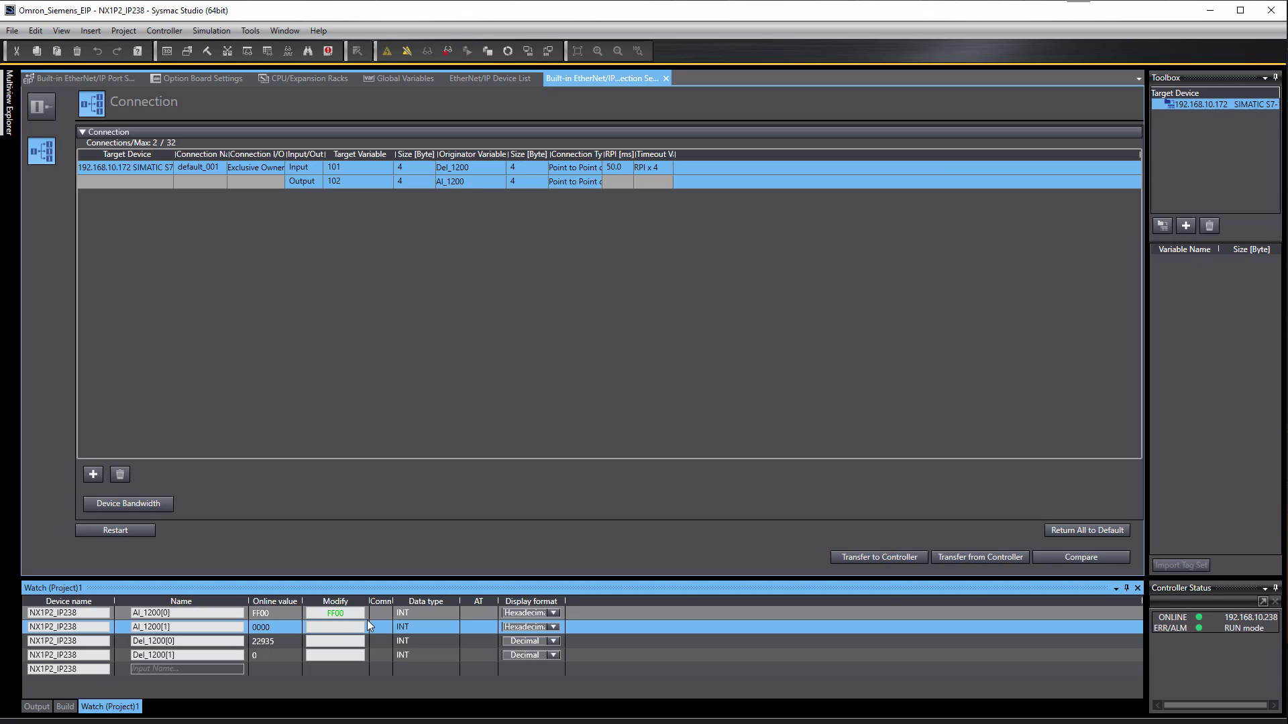
click(341, 625)
text(F)
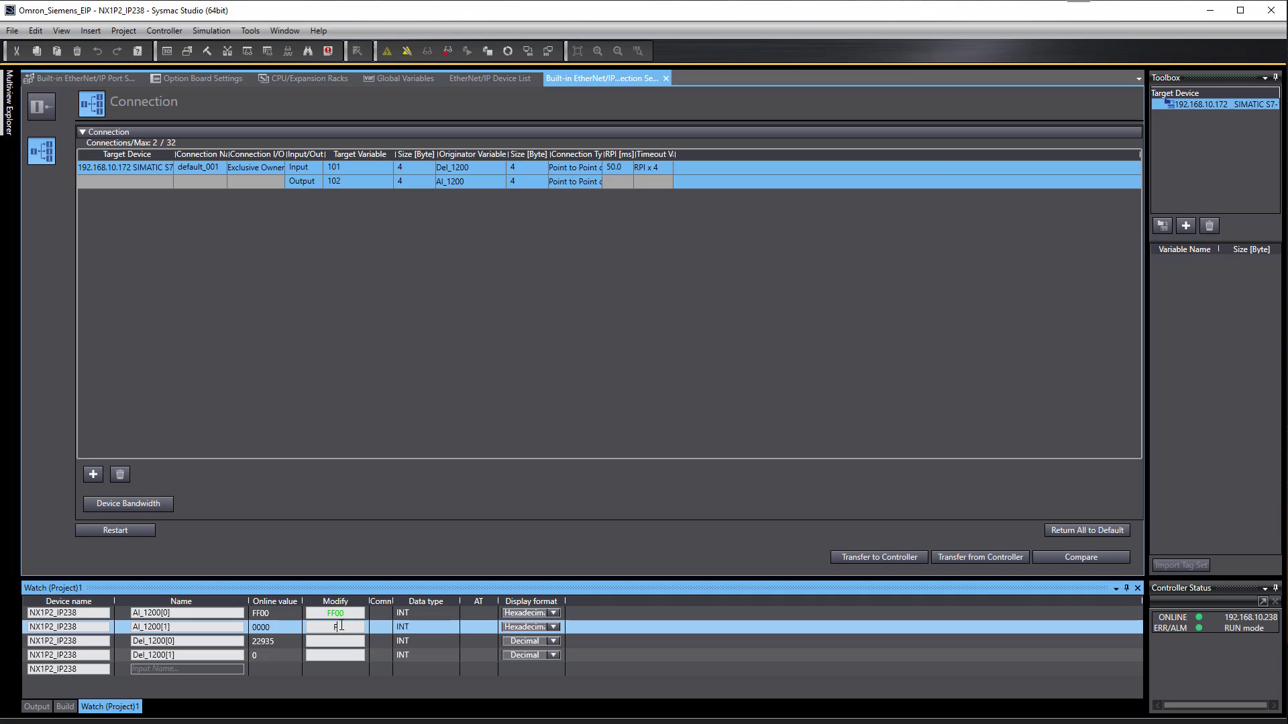
text(FFF)
key(Return)
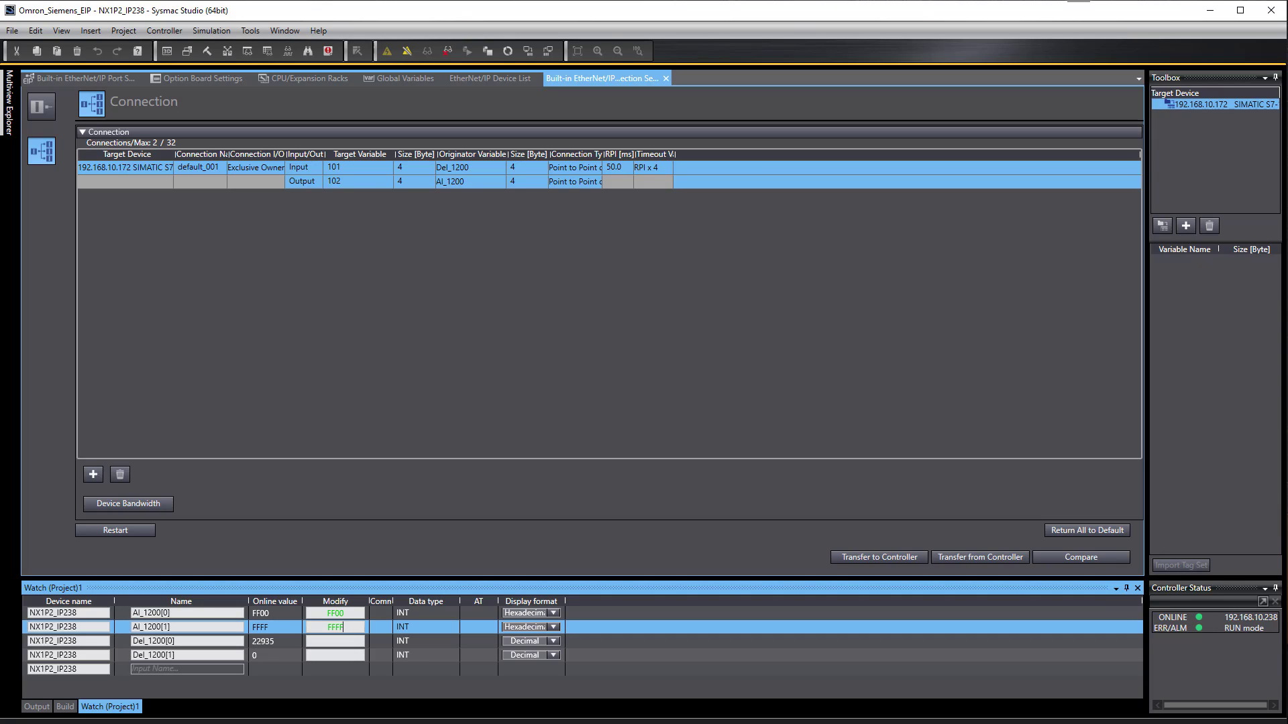
- Return to TIA Portal, check Salidas[0] and Salidas[1] in the watch table, and minimise it to view the LCCF_EnetAdapter block
key(alt+Tab)
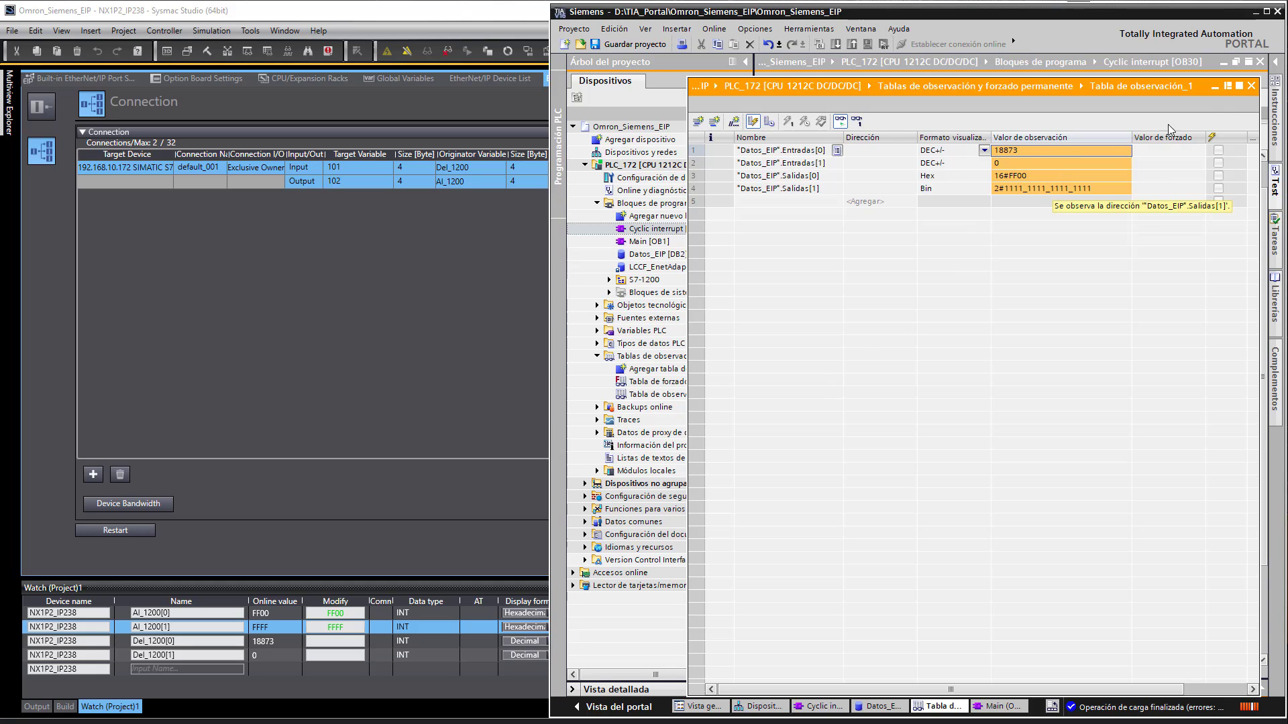
click(1213, 88)
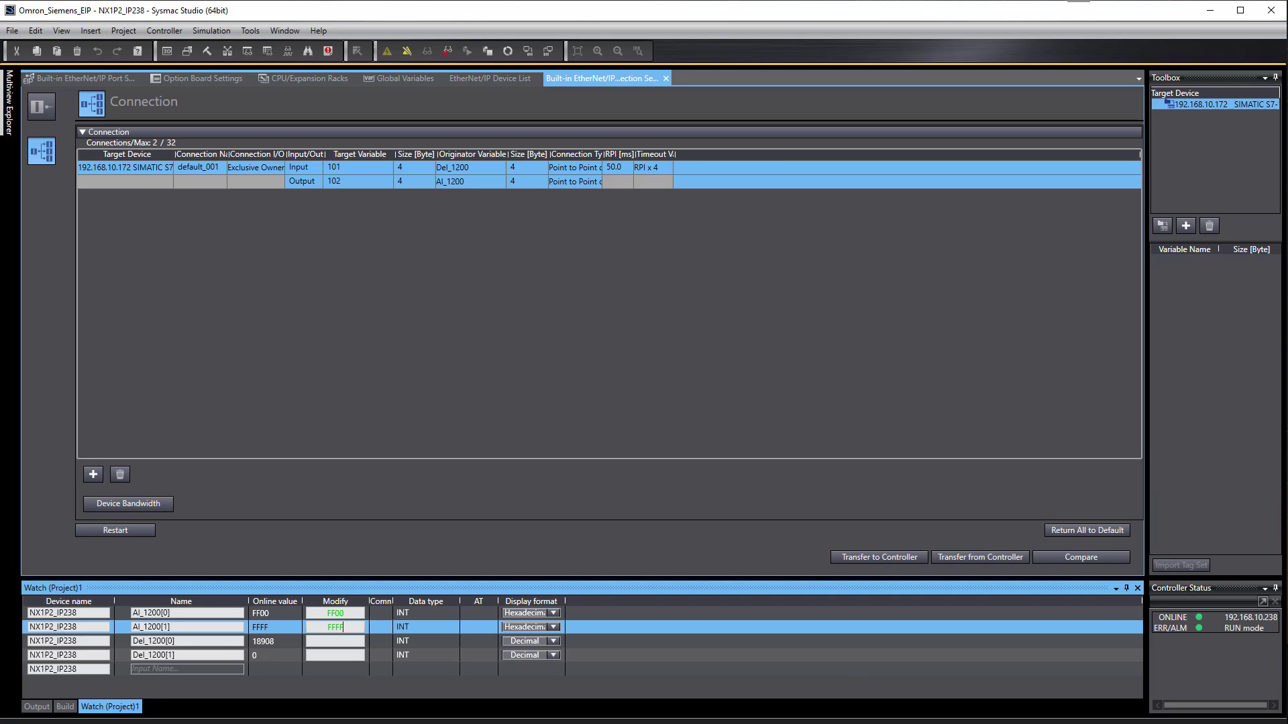
key(alt+Tab)
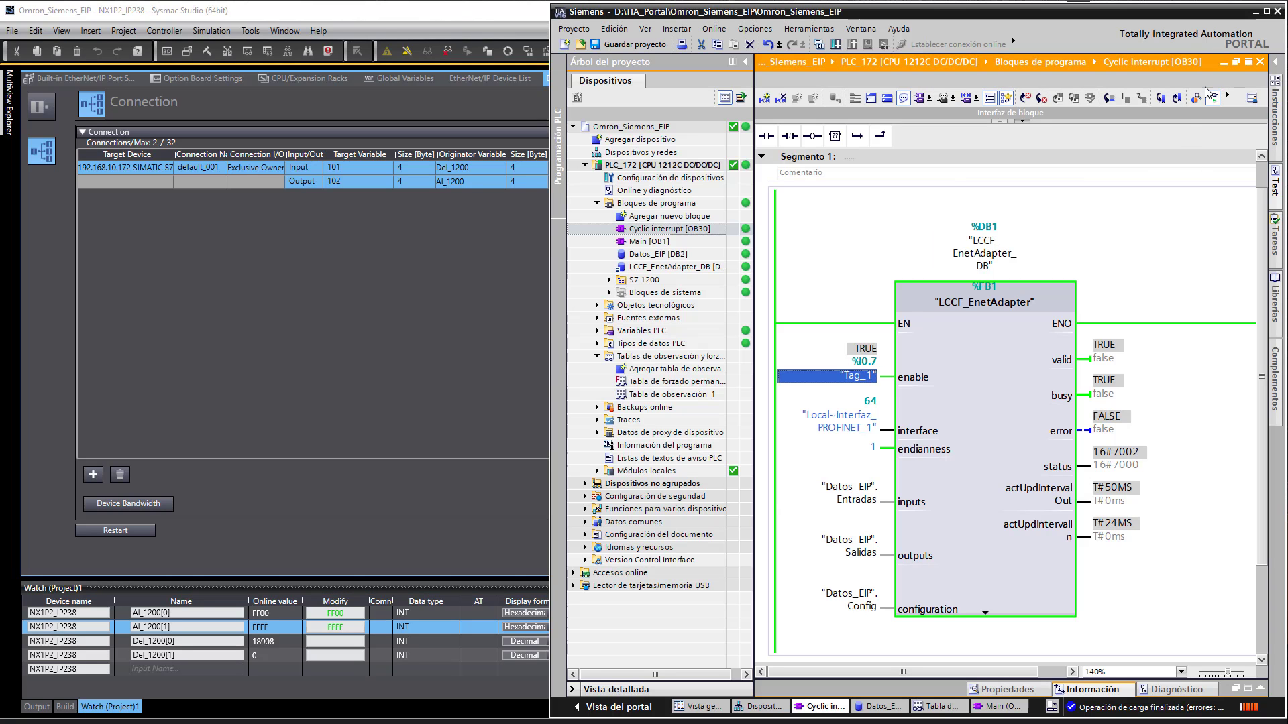
click(1148, 263)
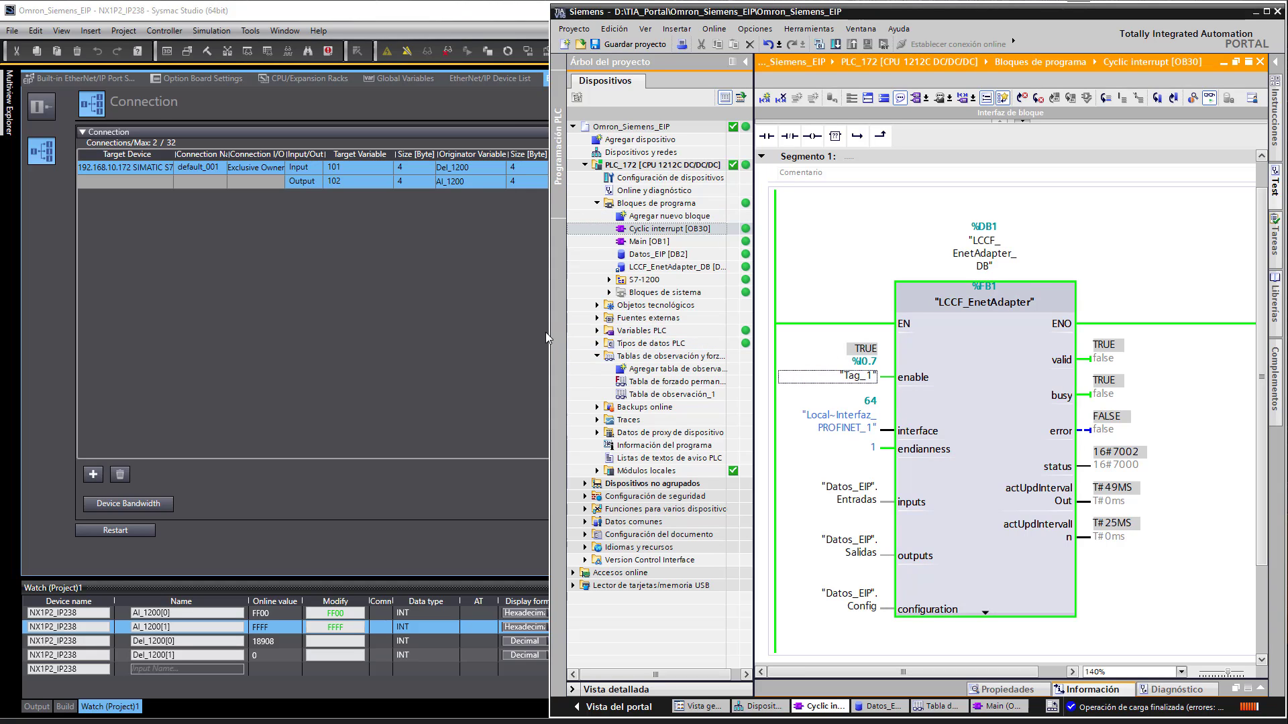
- Widen the TIA Portal window and inspect the connections in Dispositivos y redes together with Tabla de observación_1
drag(550, 331, 322, 331)
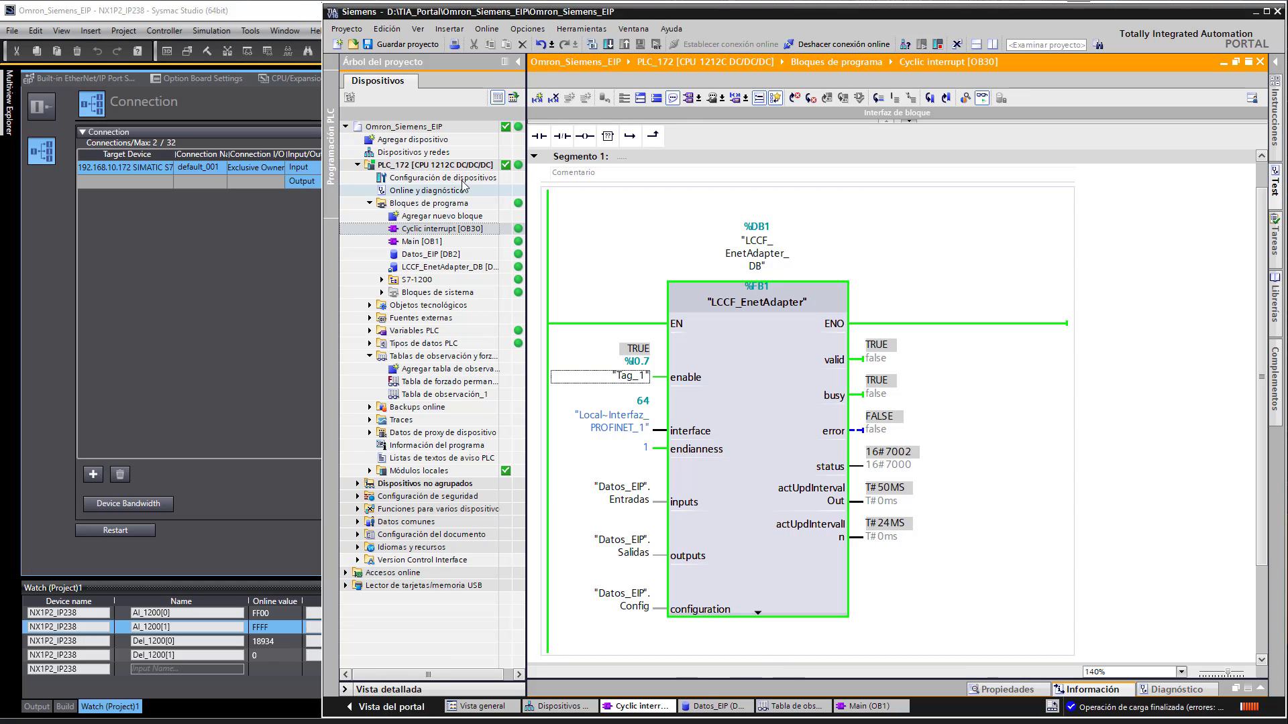
double_click(430, 152)
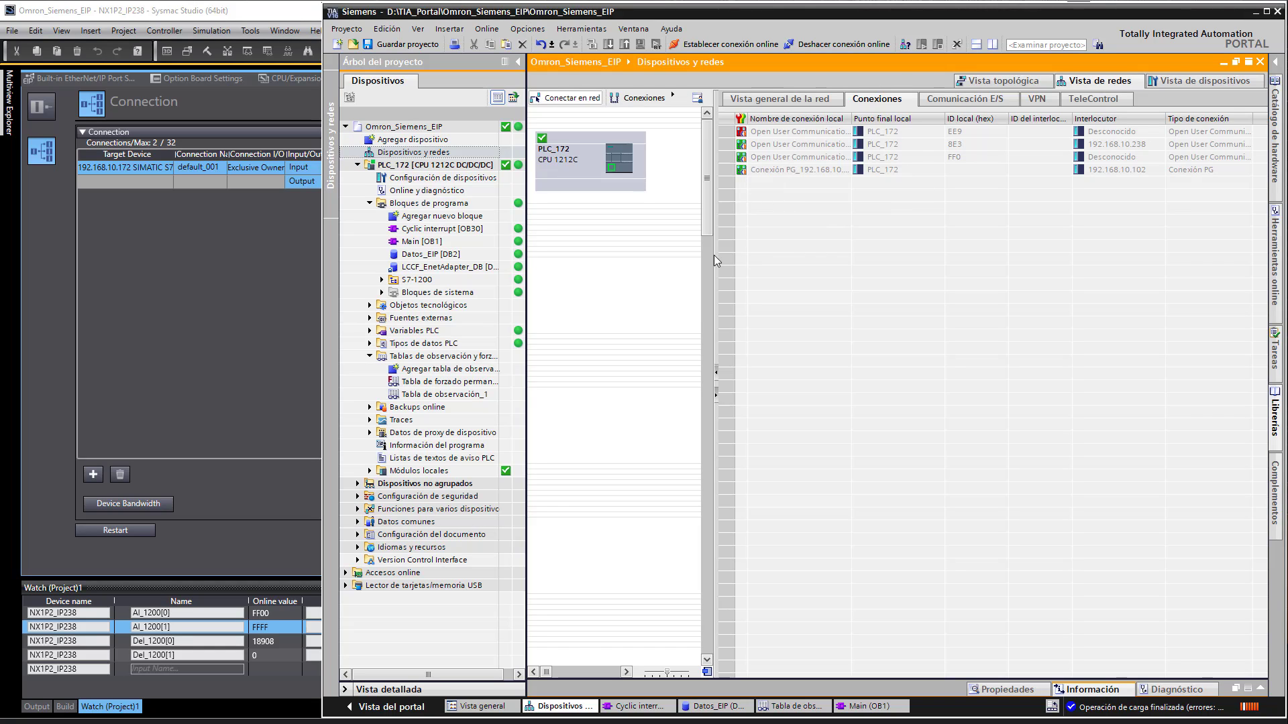
click(782, 709)
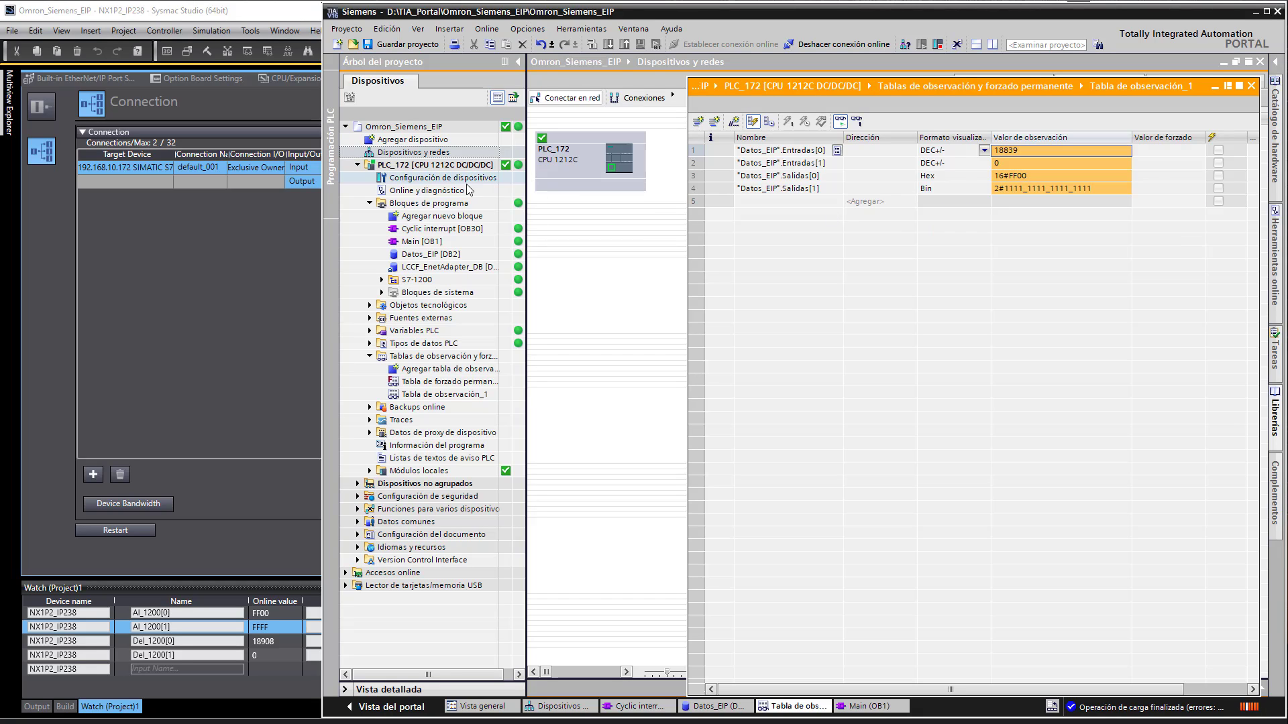
double_click(442, 152)
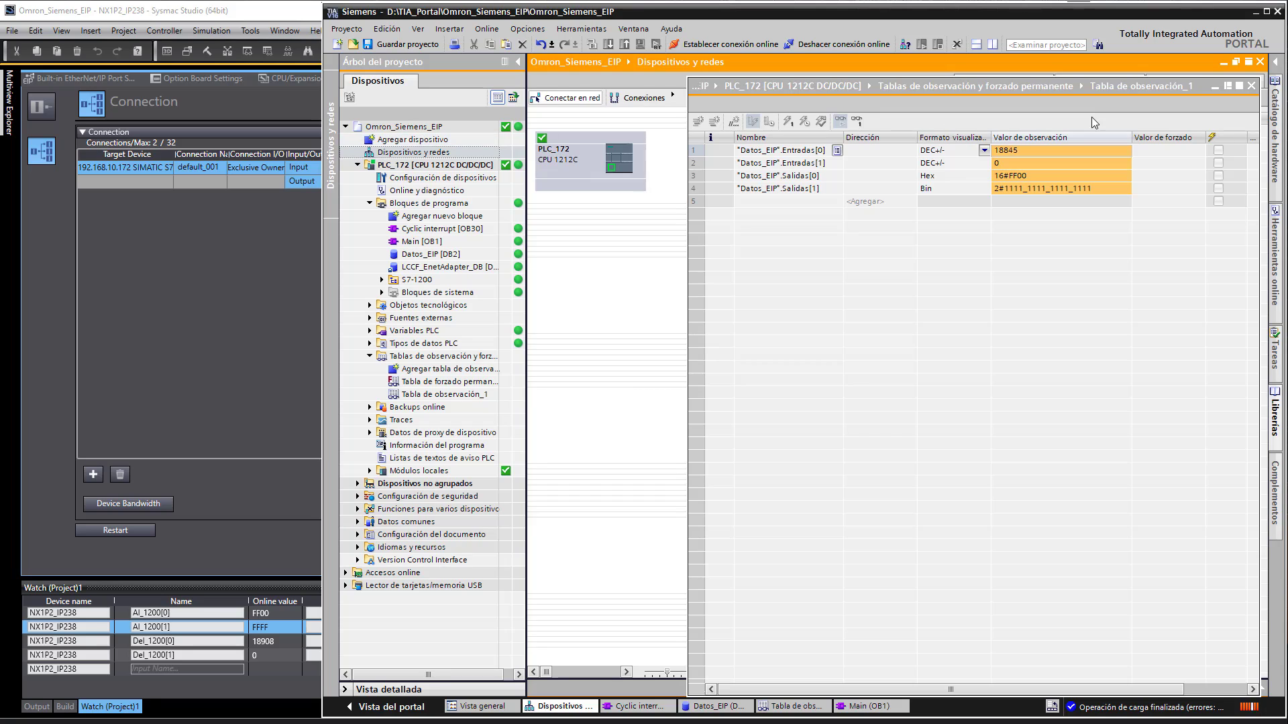
- Minimise the watch table, switch the PLC_172 CPU to STOP, and return it to RUN
click(1213, 85)
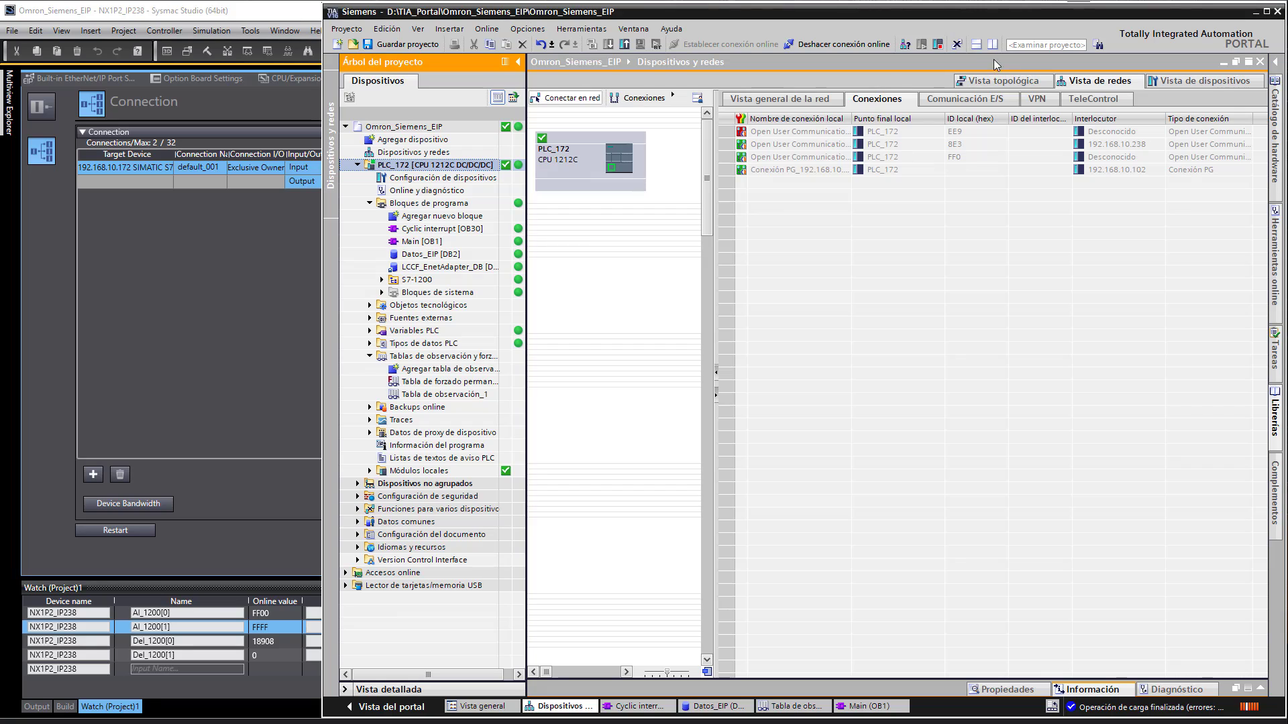
click(937, 44)
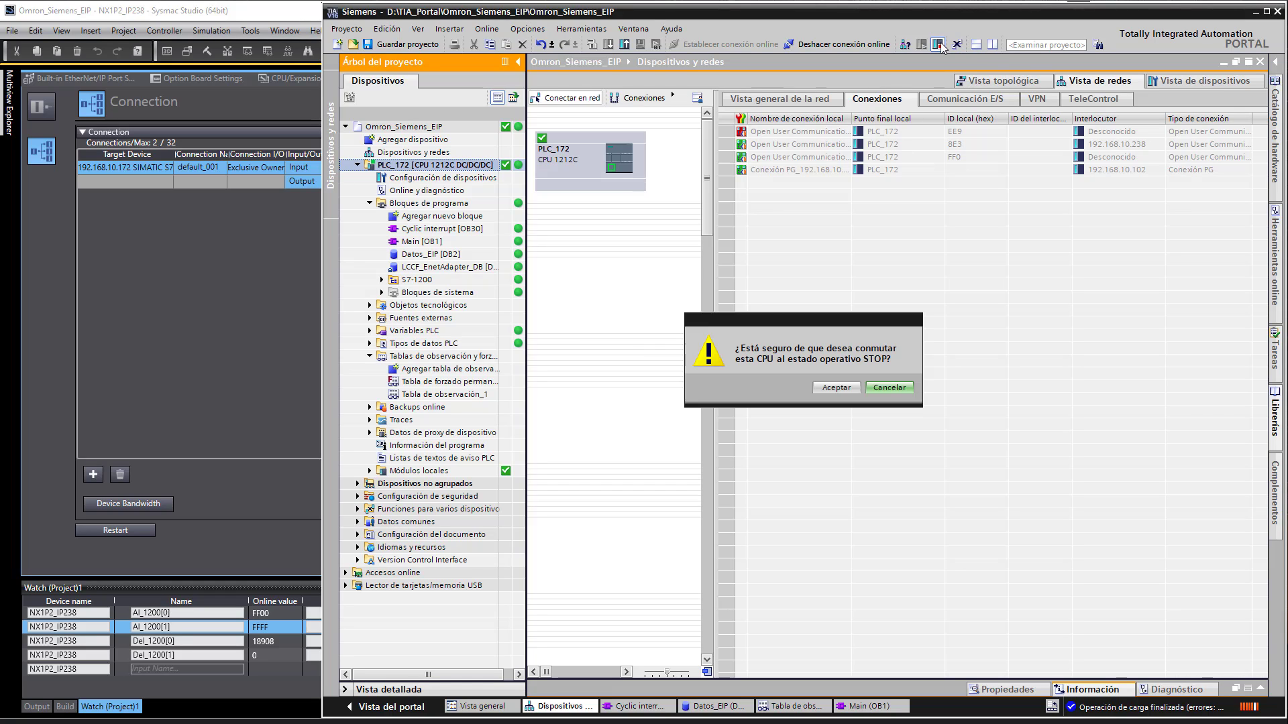
click(839, 388)
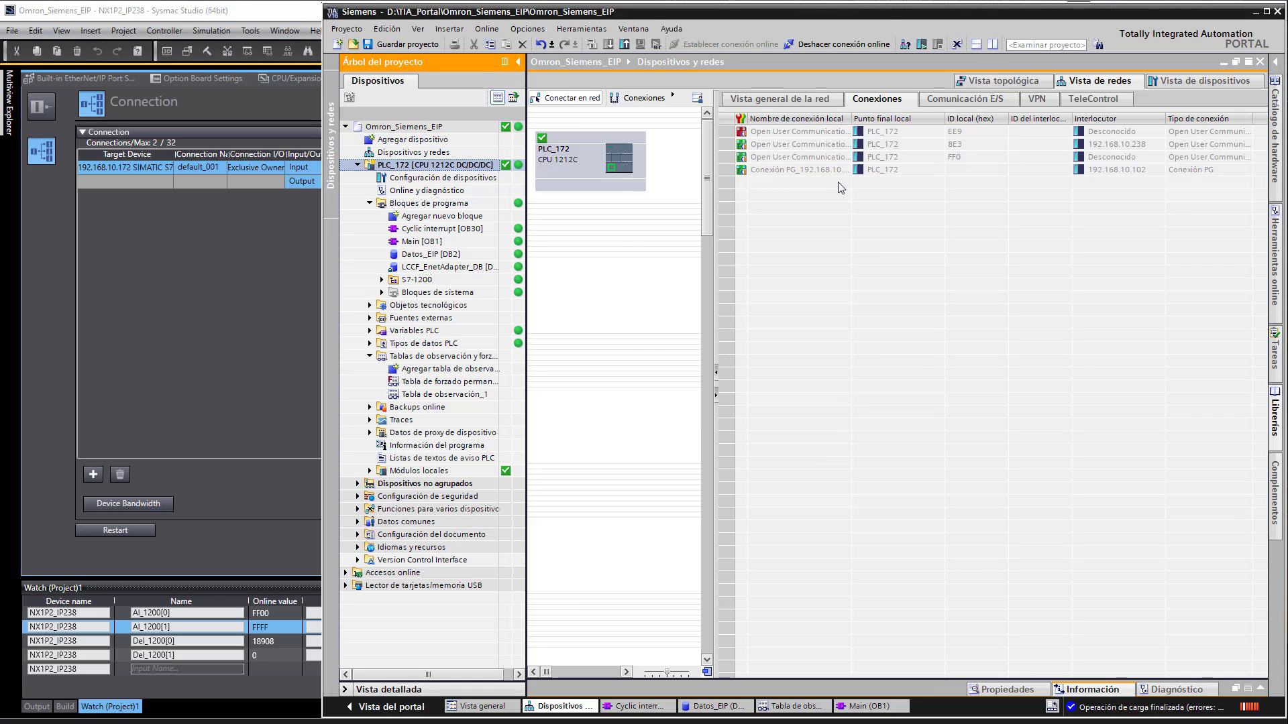
click(922, 45)
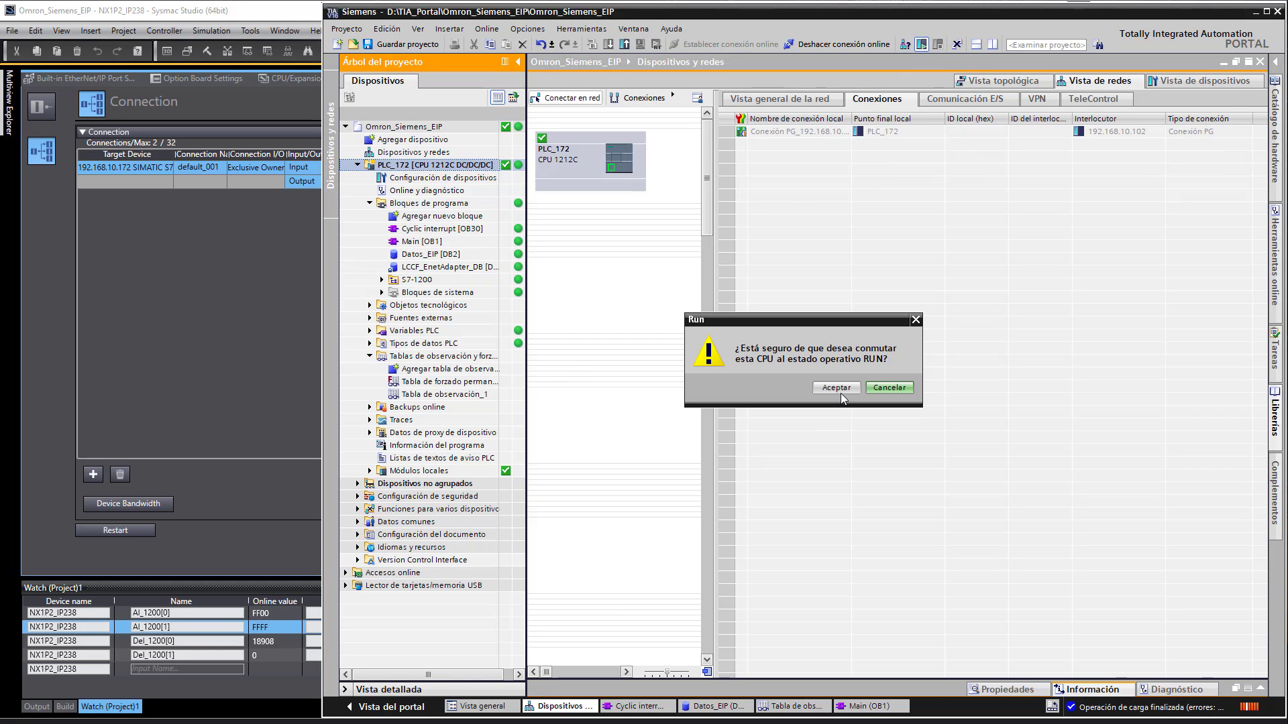
click(839, 389)
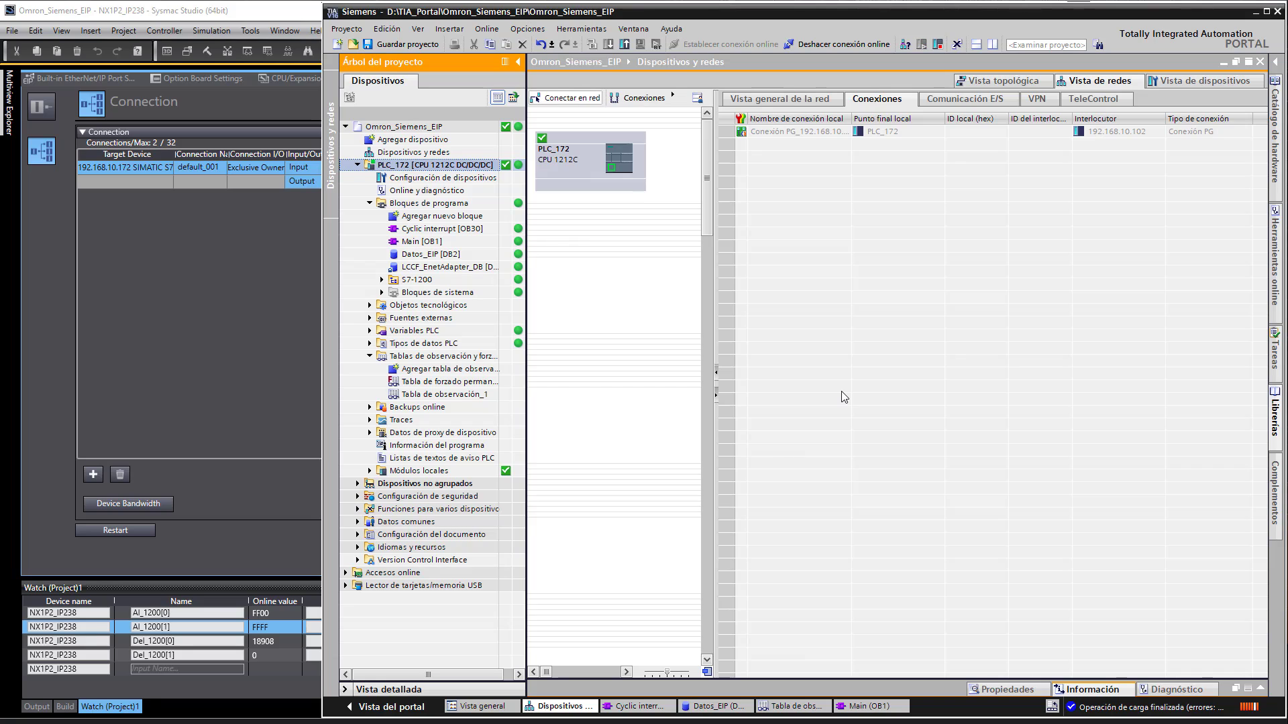
- Check the values in Tabla de observación_1, and inspect the enable input and outputs of LCCF_EnetAdapter in Cyclic interrupt [OB30]
click(791, 711)
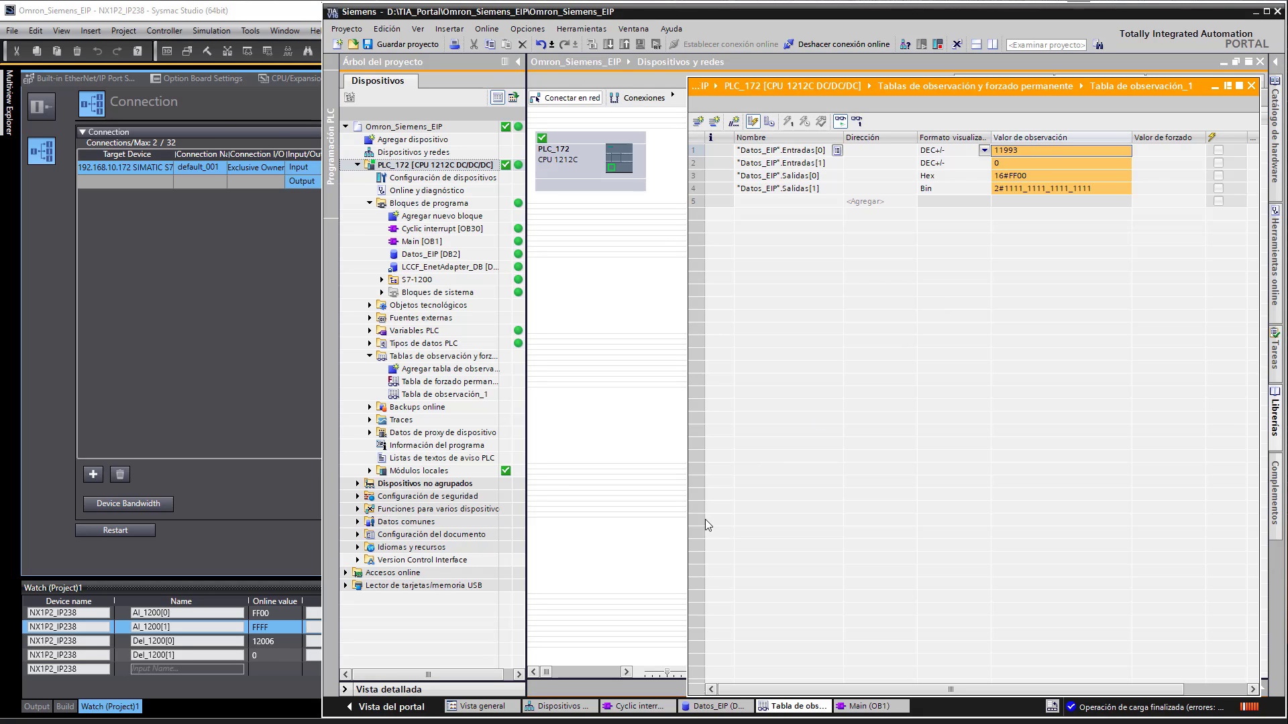
click(637, 706)
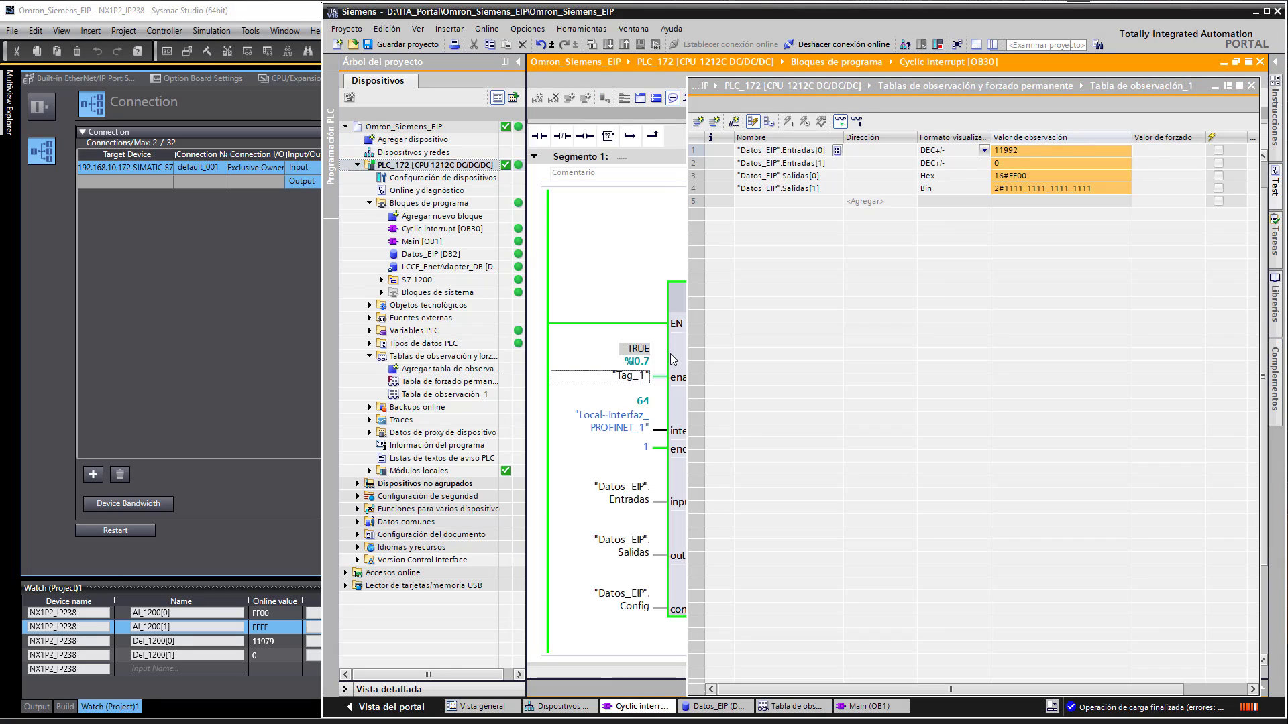
click(624, 377)
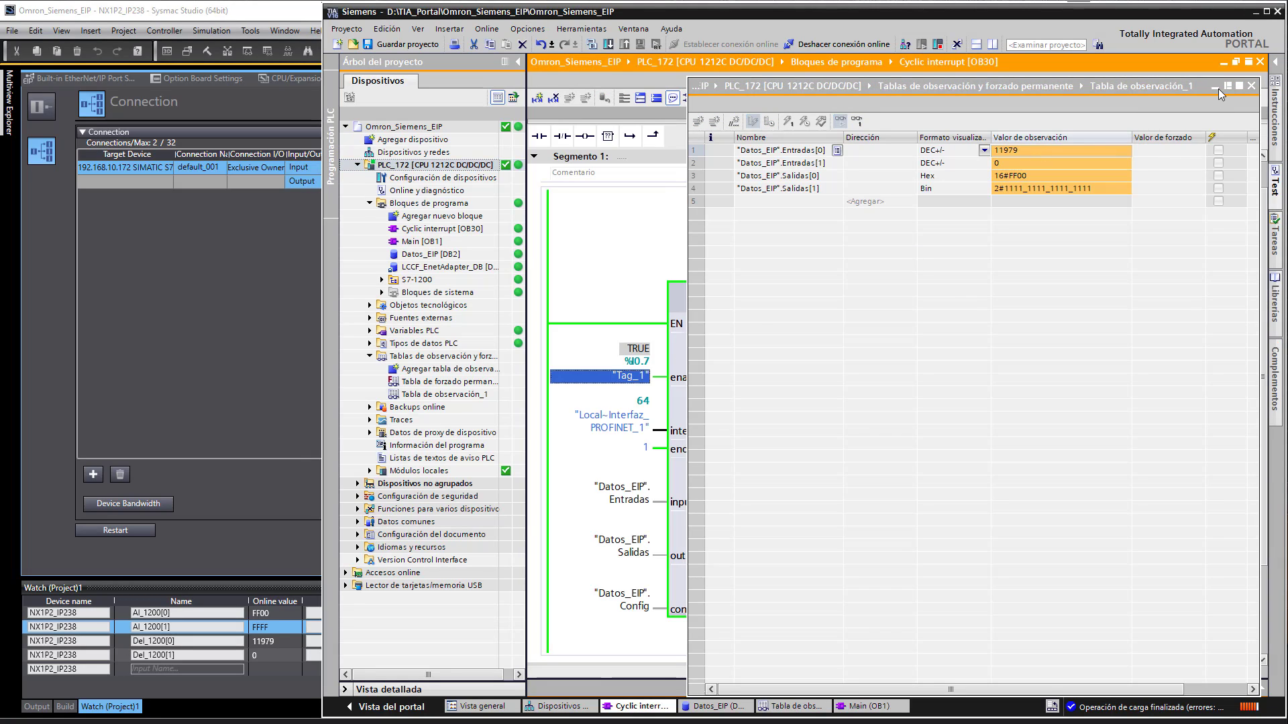
click(1214, 86)
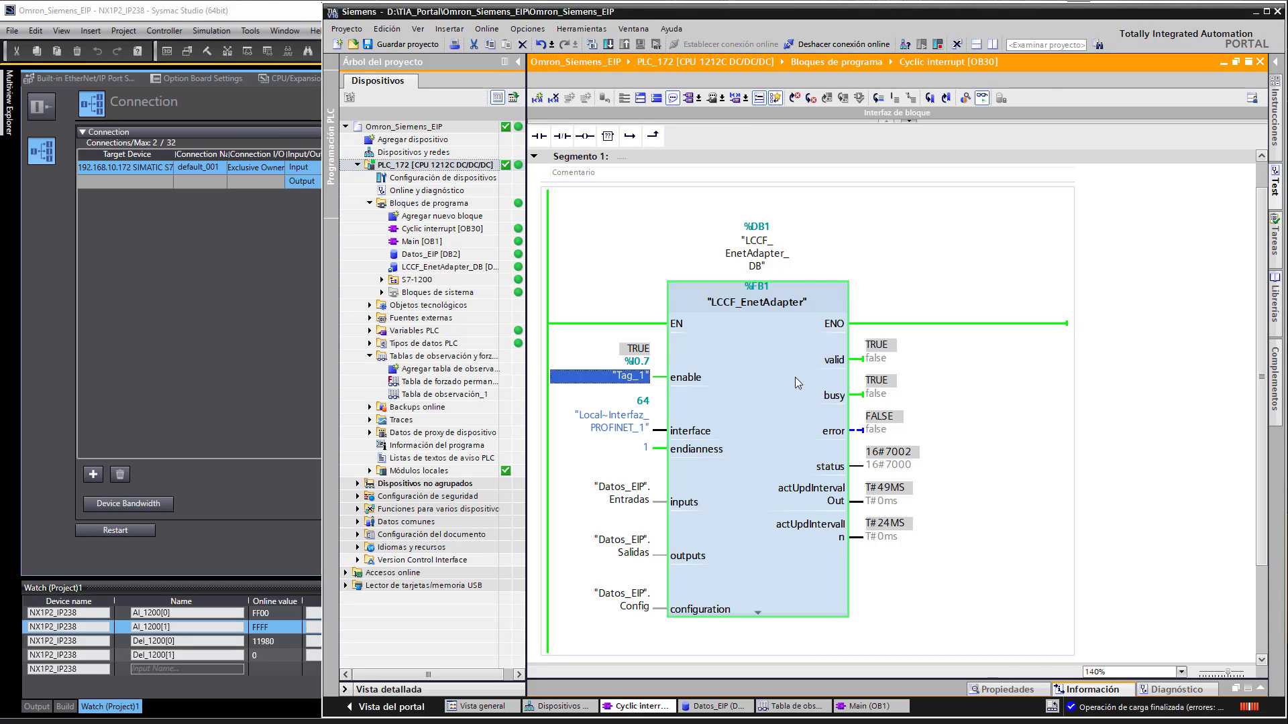
- Switch to Sysmac Studio, review and reset the controller errors in Troubleshooting, and close the window
click(288, 255)
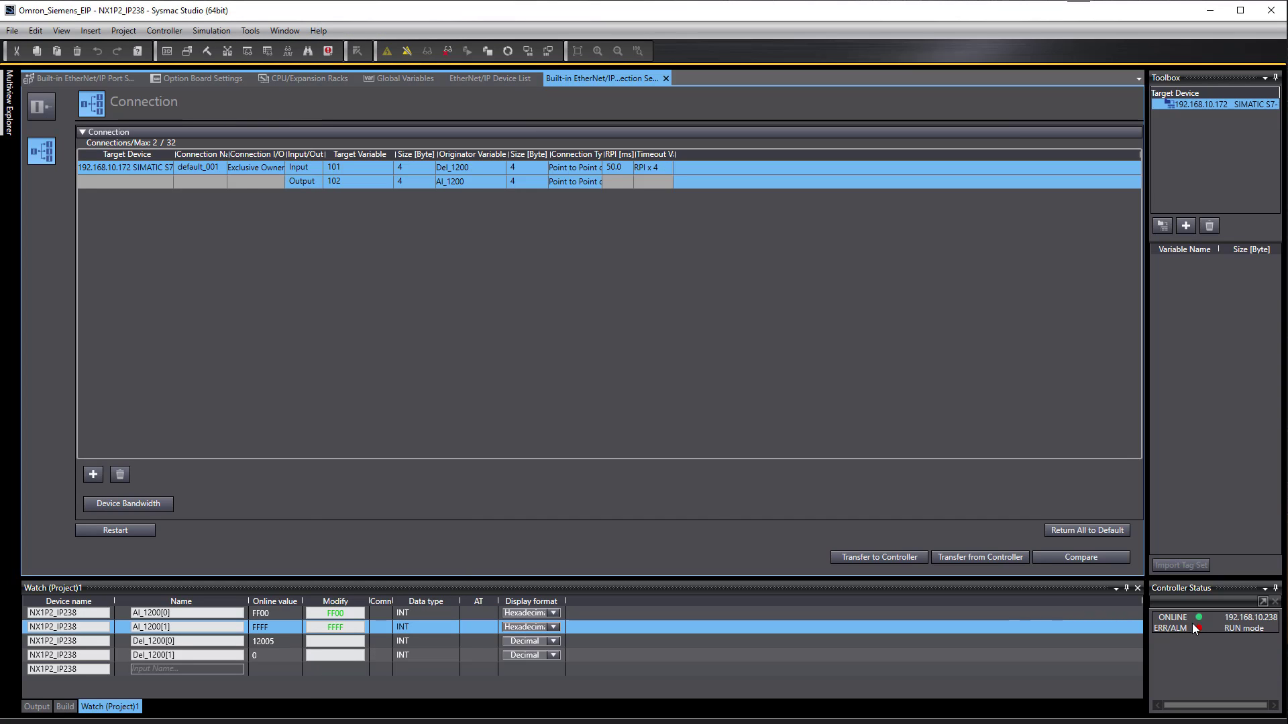
click(328, 50)
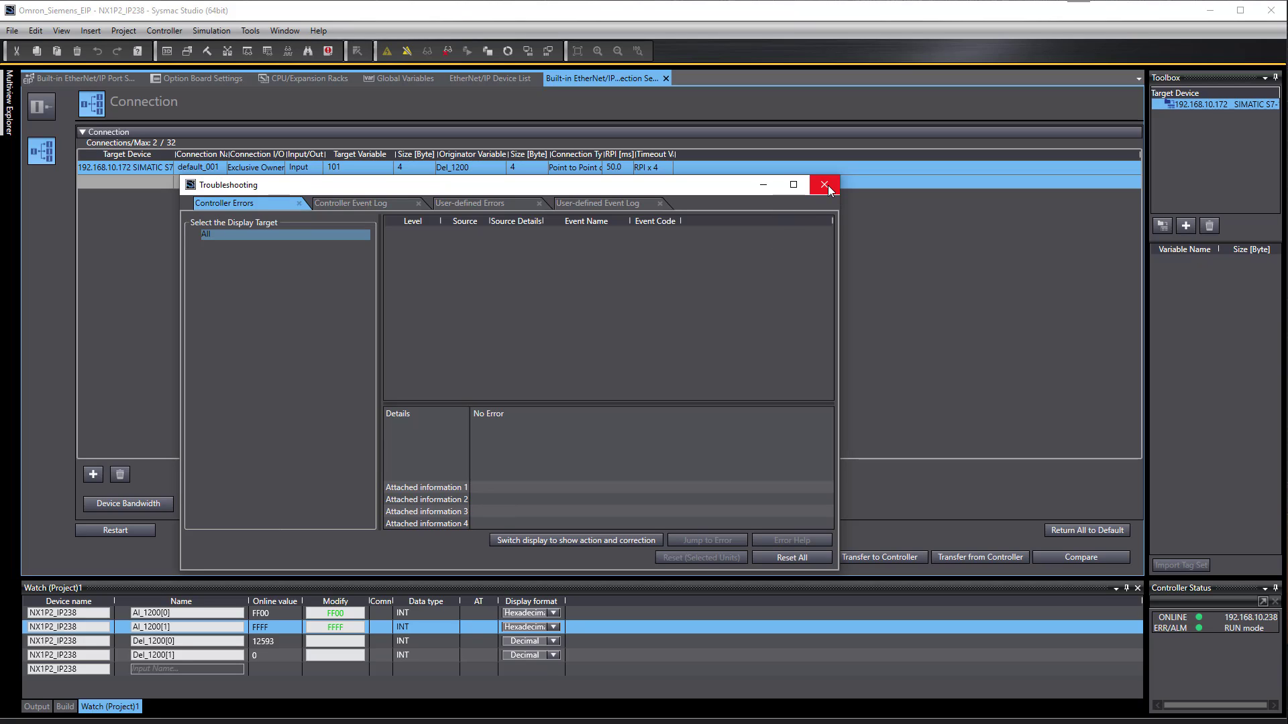
click(827, 186)
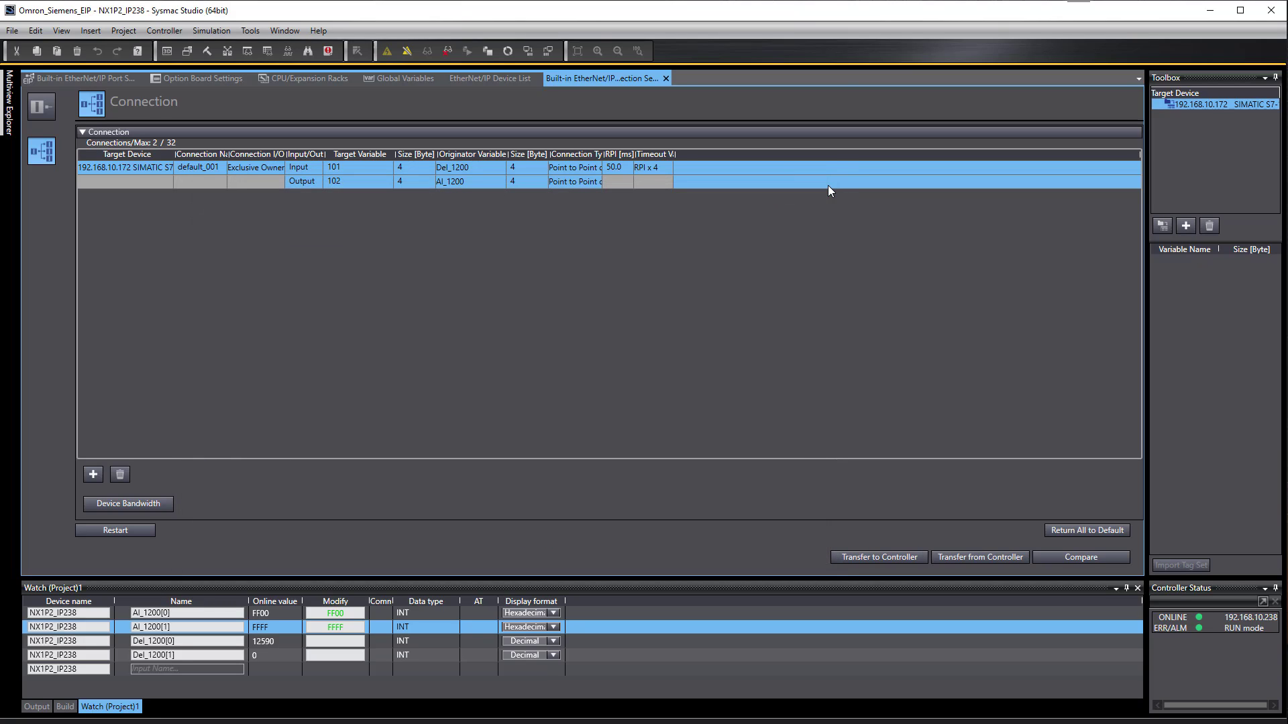